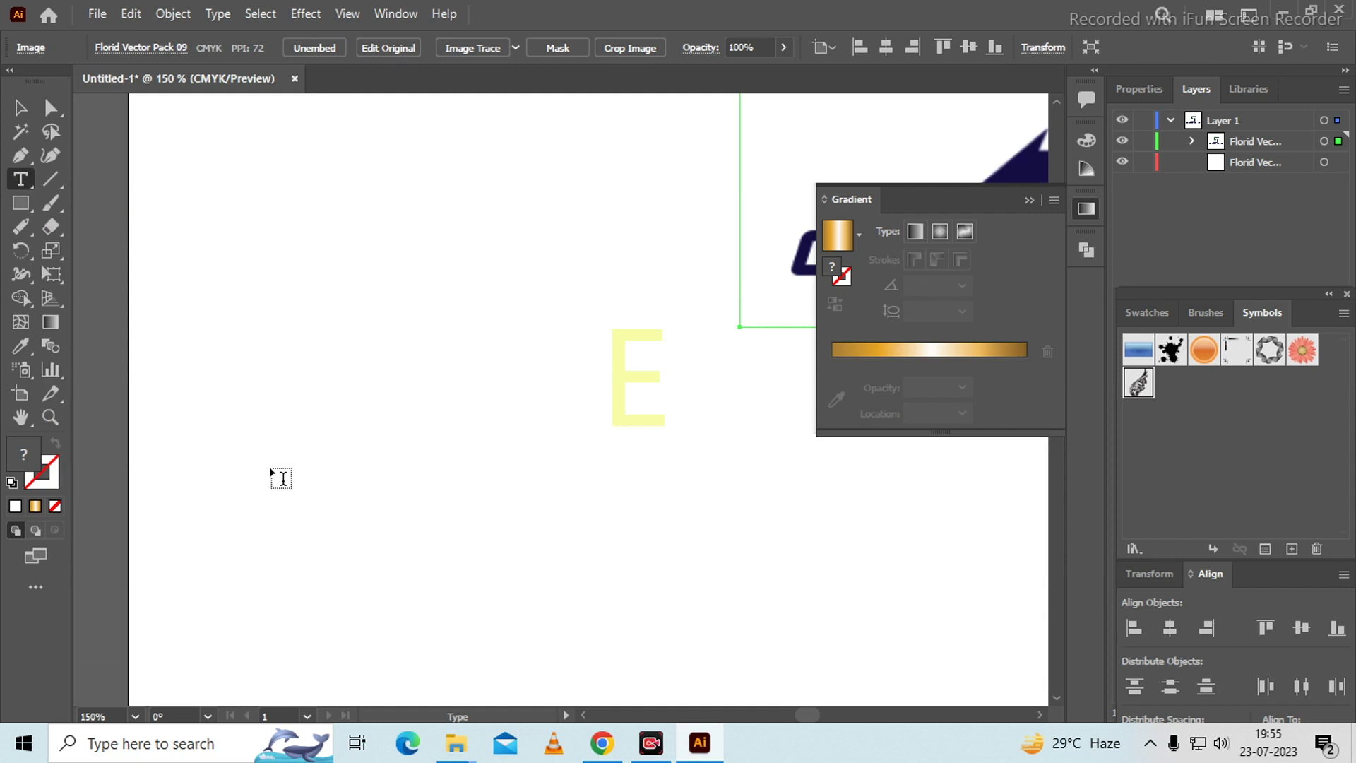
Add the text ADIDAS on the blank area below the logo and enlarge it to about 130 pt.
{"action": "left_click", "coordinate": [243, 474]}
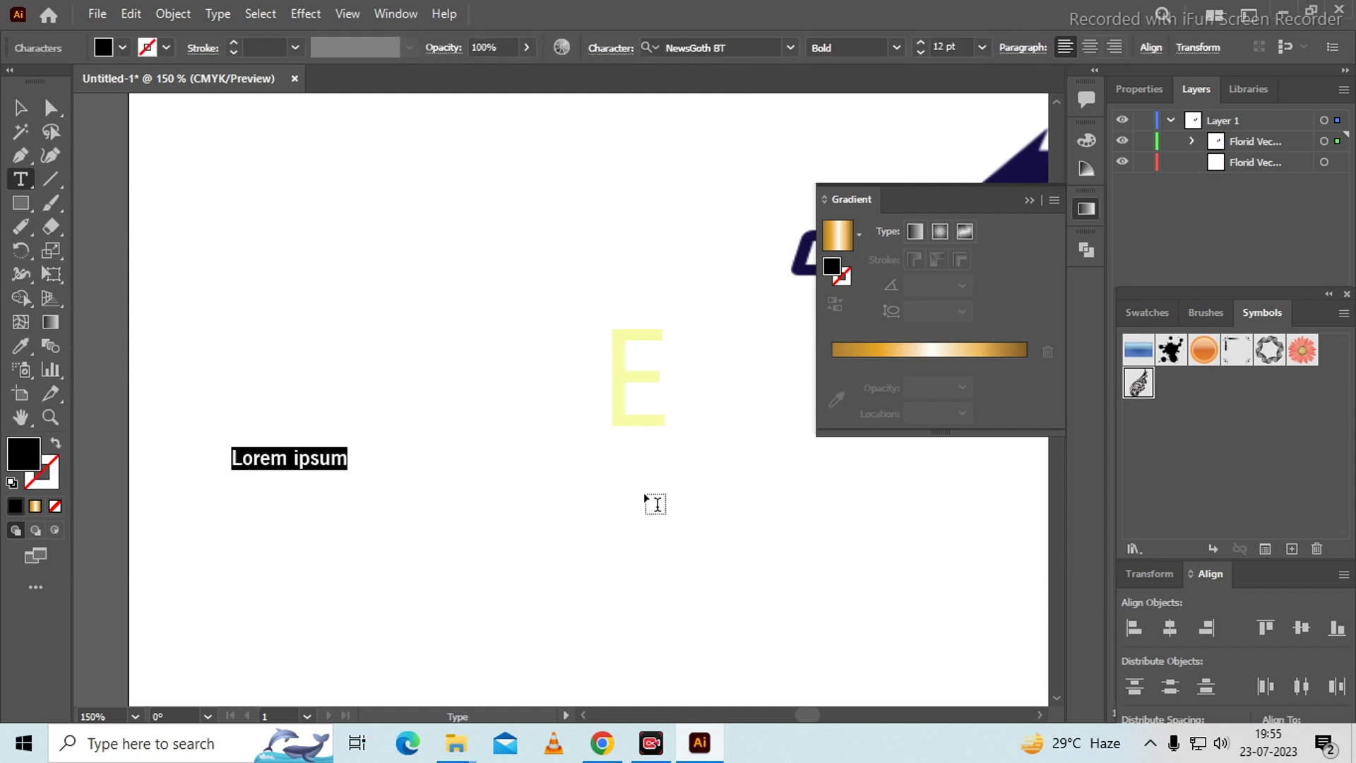
{"action": "key", "text": "BackSpace"}
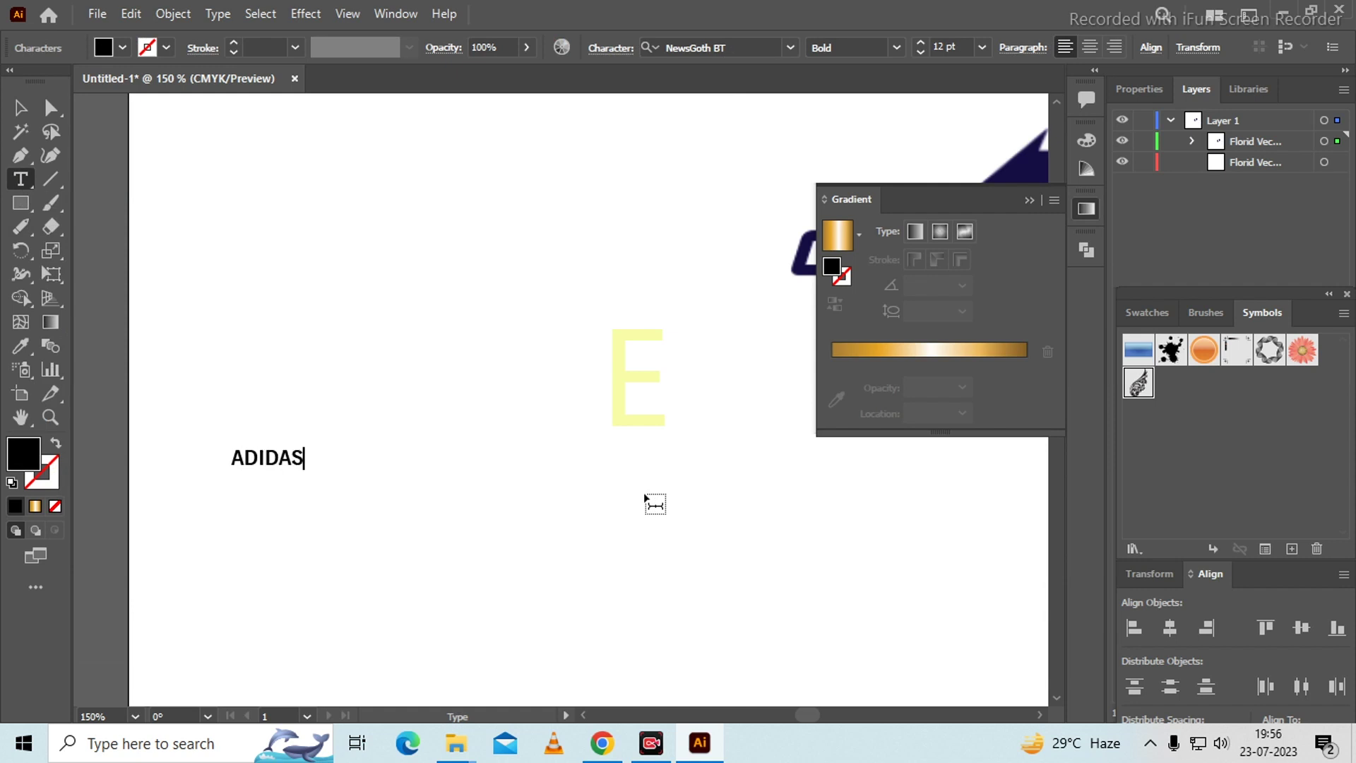
{"action": "left_click", "coordinate": [21, 108]}
{"action": "scroll", "coordinate": [447, 387], "scroll_direction": "down", "scroll_amount": 3}
{"action": "scroll", "coordinate": [579, 352], "scroll_direction": "up", "scroll_amount": 3}
{"action": "scroll", "coordinate": [494, 398], "scroll_direction": "down", "scroll_amount": 2}
{"action": "left_click_drag", "start_coordinate": [296, 466], "coordinate": [619, 622]}
{"action": "left_click_drag", "start_coordinate": [498, 494], "coordinate": [544, 470]}
{"action": "scroll", "coordinate": [524, 515], "scroll_direction": "up", "scroll_amount": 2}
{"action": "scroll", "coordinate": [523, 515], "scroll_direction": "down", "scroll_amount": 1}
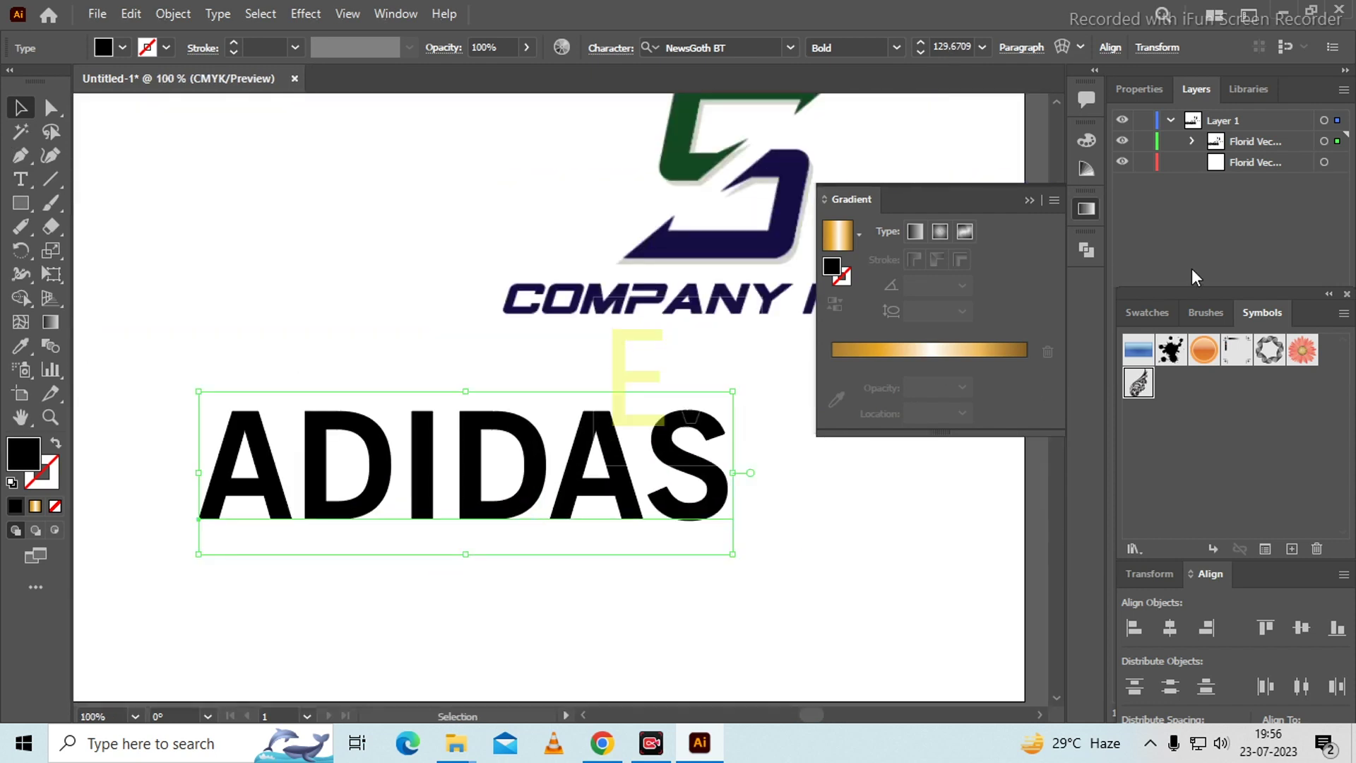
{"action": "left_click", "coordinate": [1028, 201]}
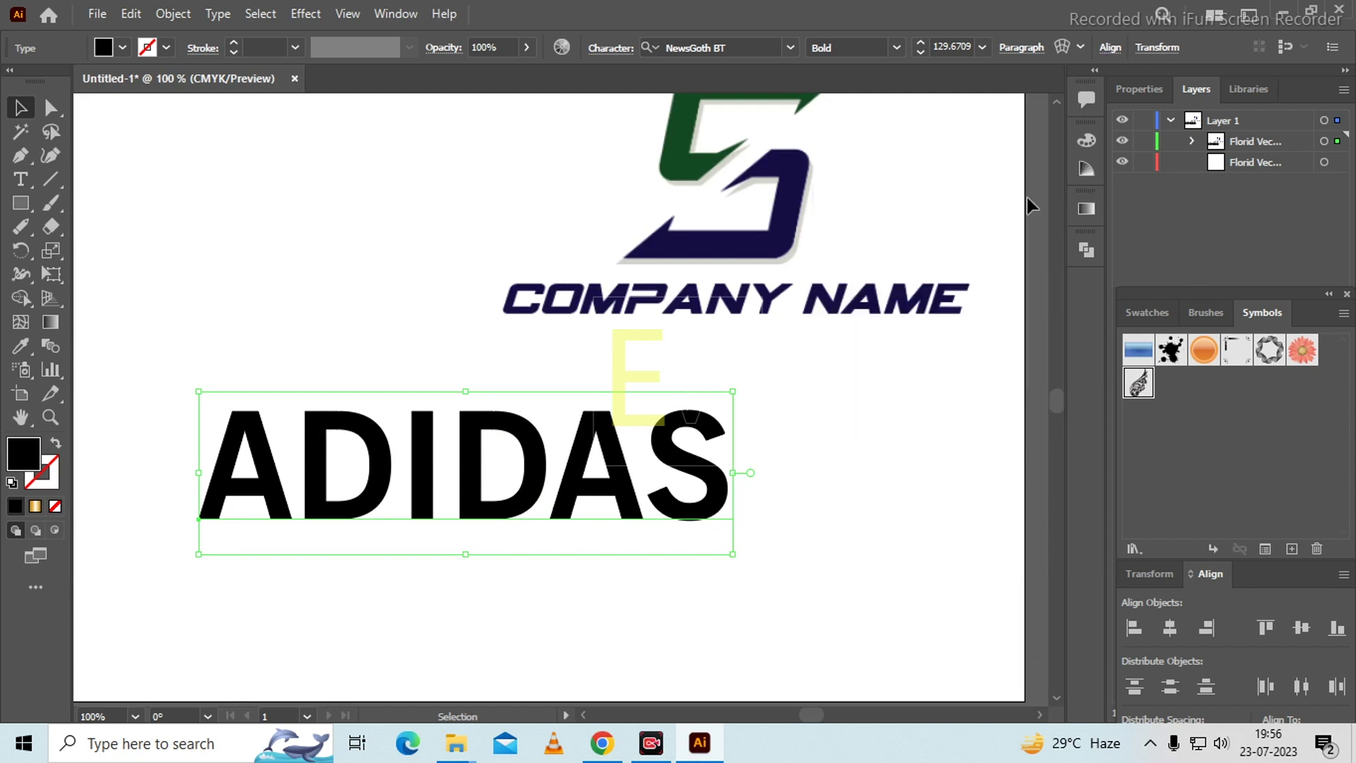
Preview other fonts such as NewsGoth Lt BT Light and News701 BT on the ADIDAS text, returning to NewsGoth BT Bold.
{"action": "left_click", "coordinate": [738, 40]}
{"action": "key", "text": "Down"}
{"action": "key", "text": "Down"}
{"action": "key", "text": "Down"}
{"action": "key", "text": "Down"}
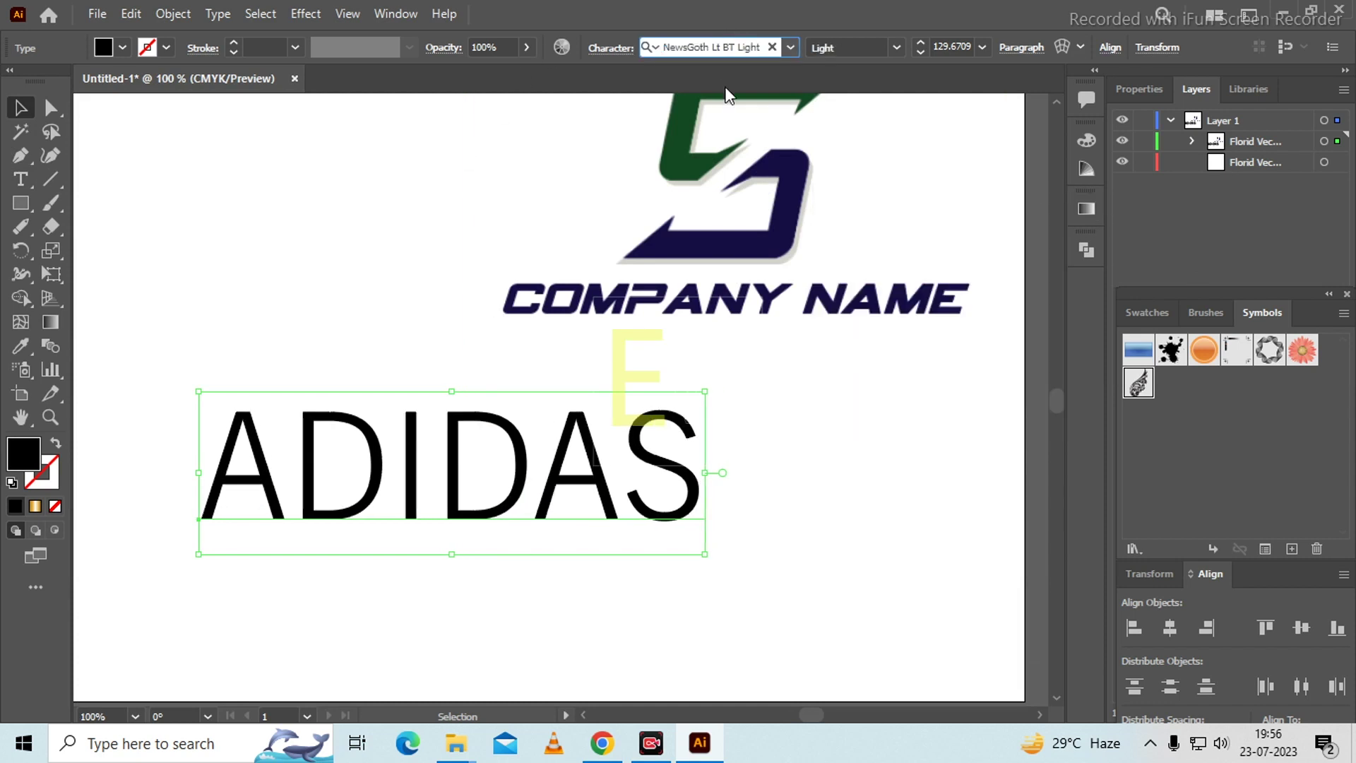
{"action": "key", "text": "Down"}
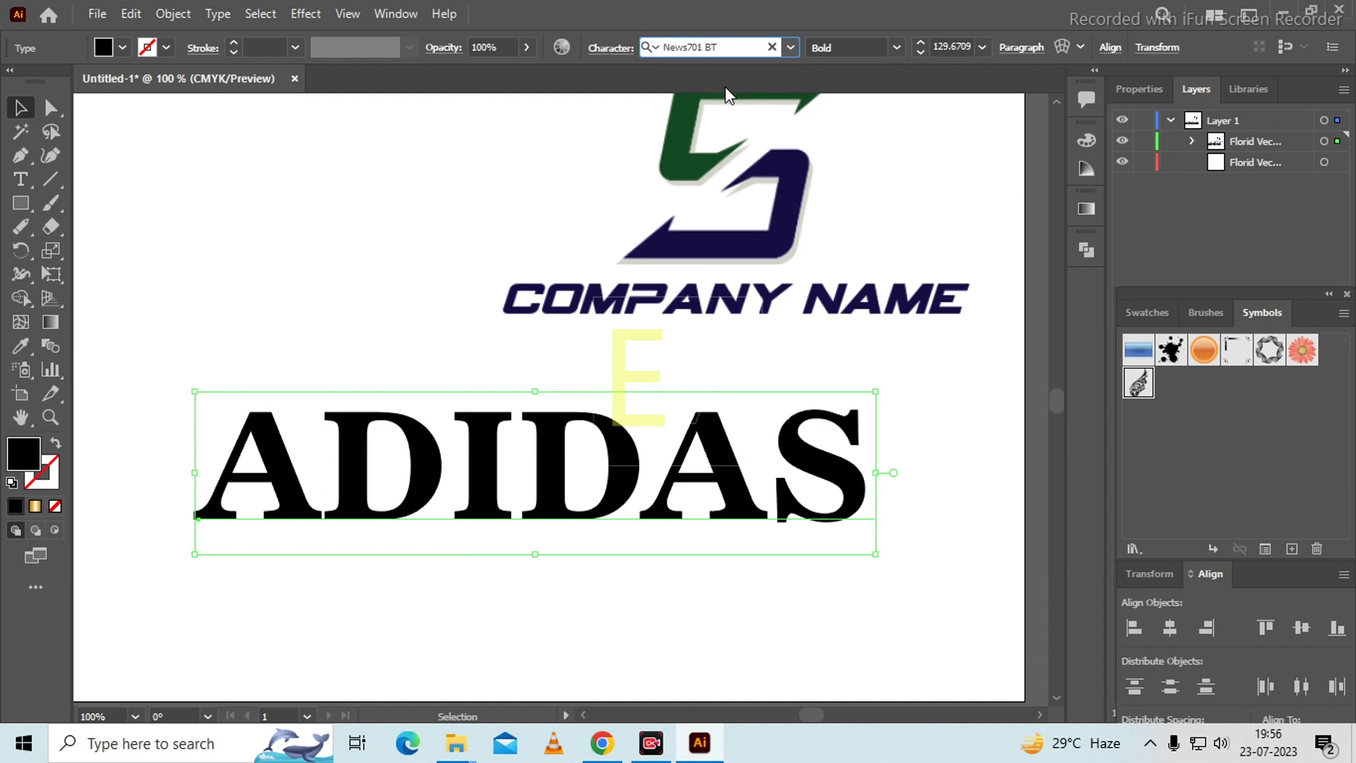
{"action": "key", "text": "Up"}
{"action": "key", "text": "Up"}
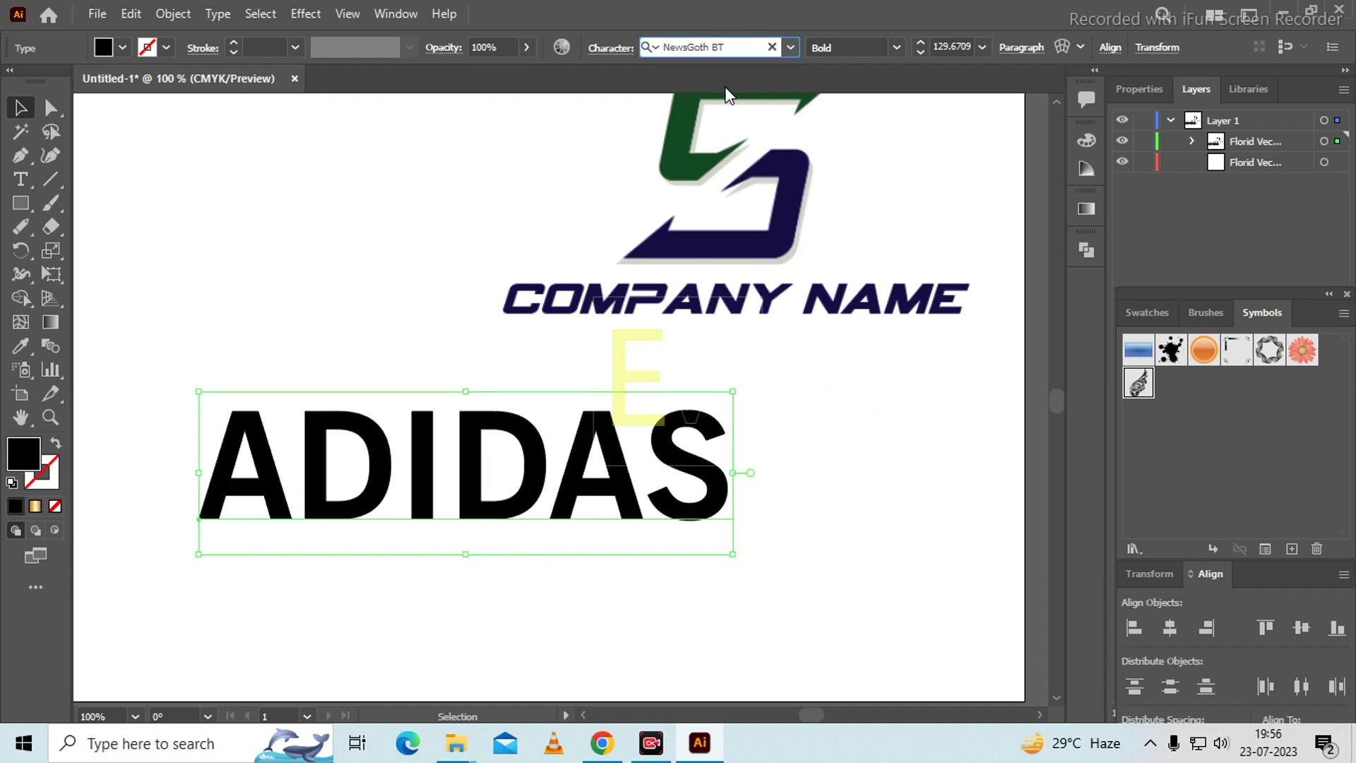
{"action": "left_click", "coordinate": [839, 469]}
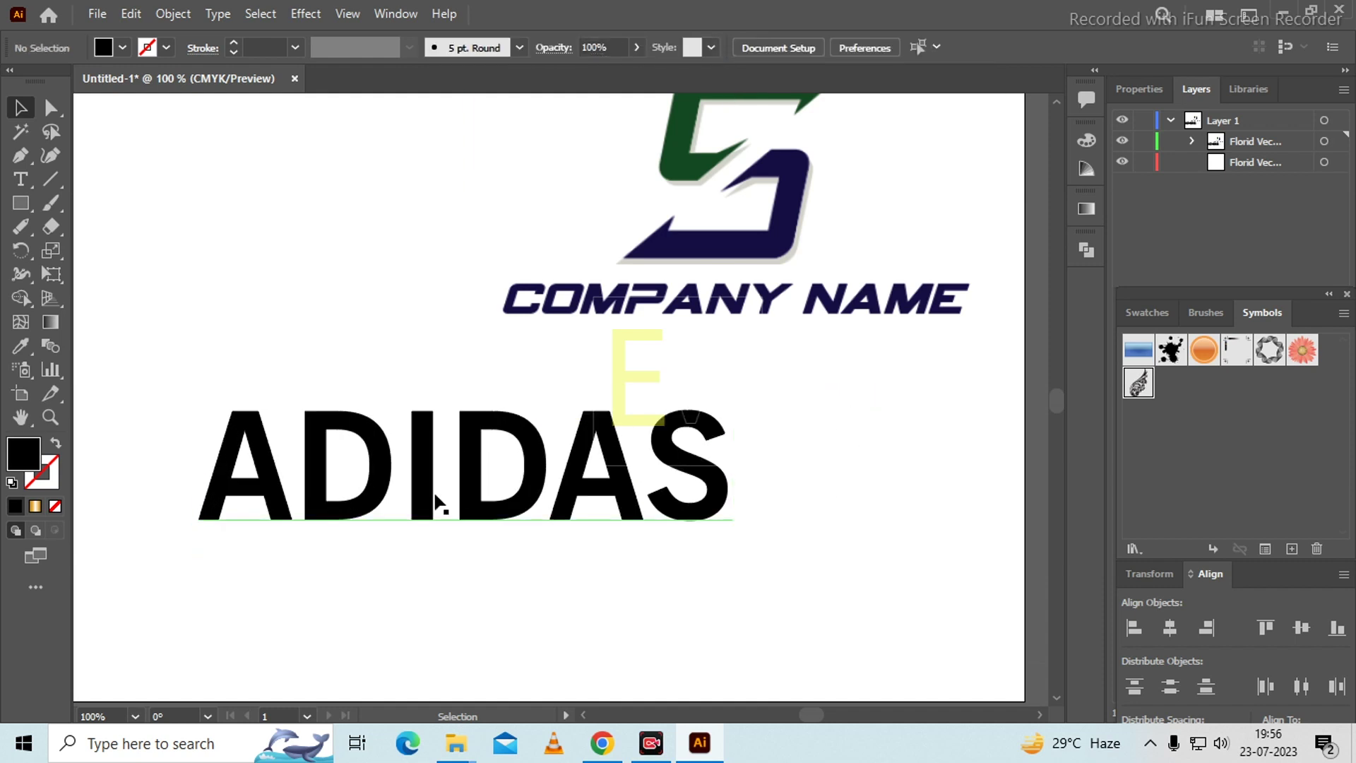
Move the ADIDAS text slightly down and convert it to outlines.
{"action": "left_click", "coordinate": [471, 485]}
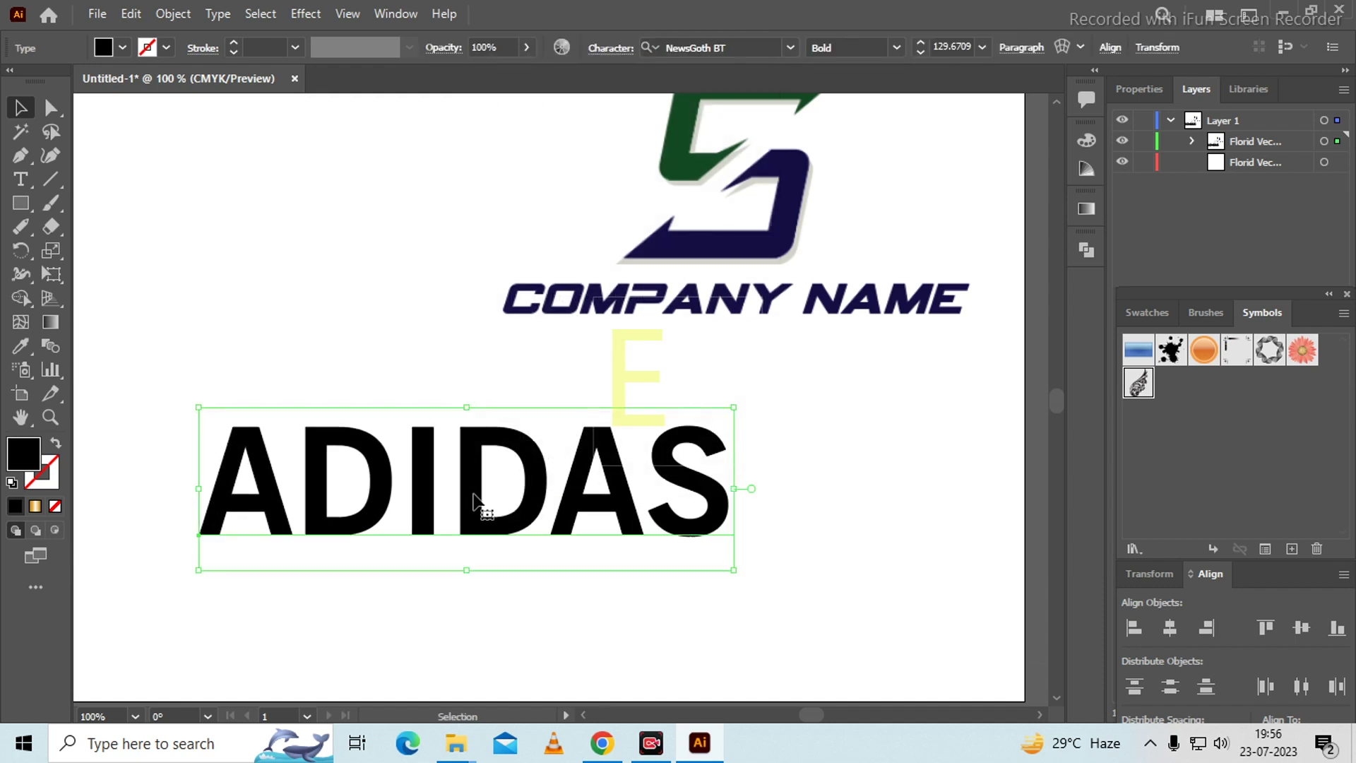
{"action": "right_click", "coordinate": [475, 500]}
{"action": "left_click", "coordinate": [566, 222]}
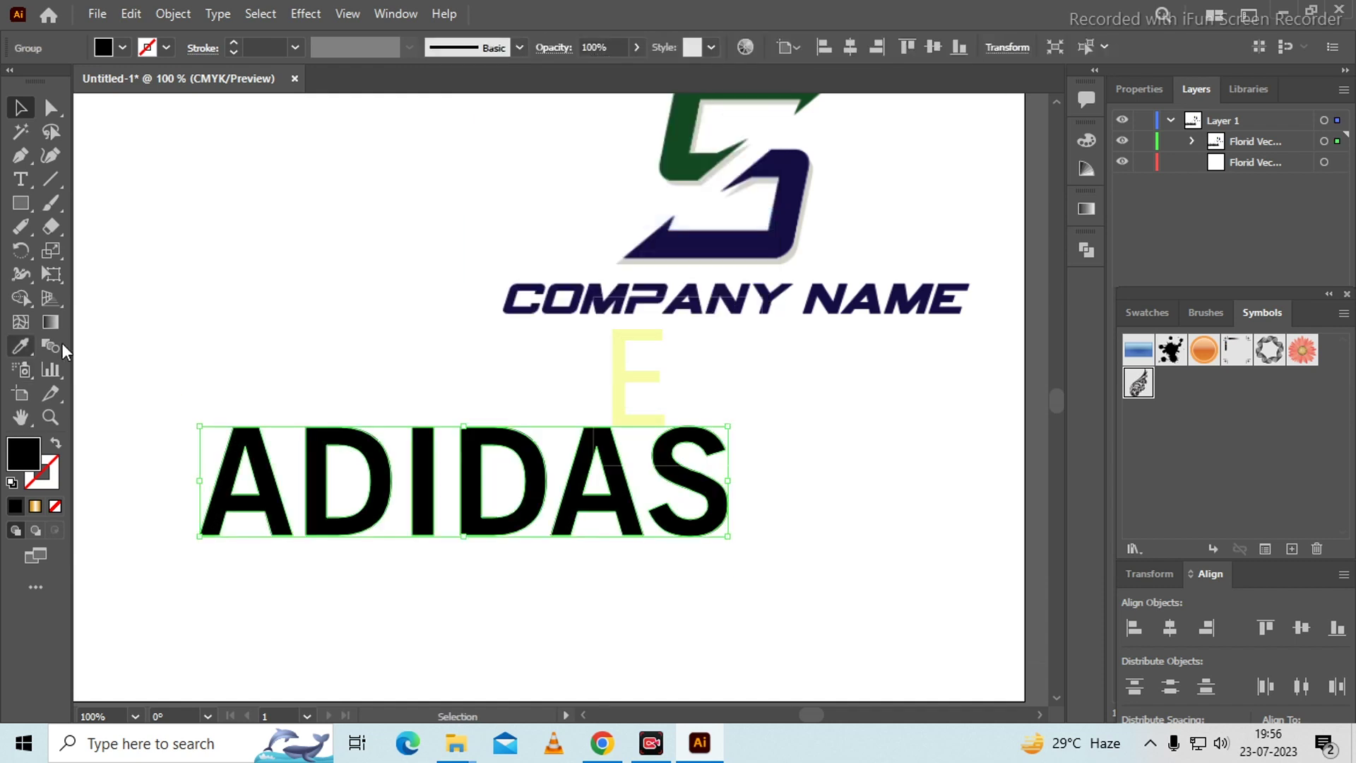
{"action": "left_click", "coordinate": [201, 332]}
{"action": "left_click", "coordinate": [388, 475]}
{"action": "left_click", "coordinate": [490, 608]}
Draw a thin black rectangle across the full width of ADIDAS near the letters' top edge and thicken it slightly.
{"action": "scroll", "coordinate": [353, 523], "scroll_direction": "up", "scroll_amount": 2}
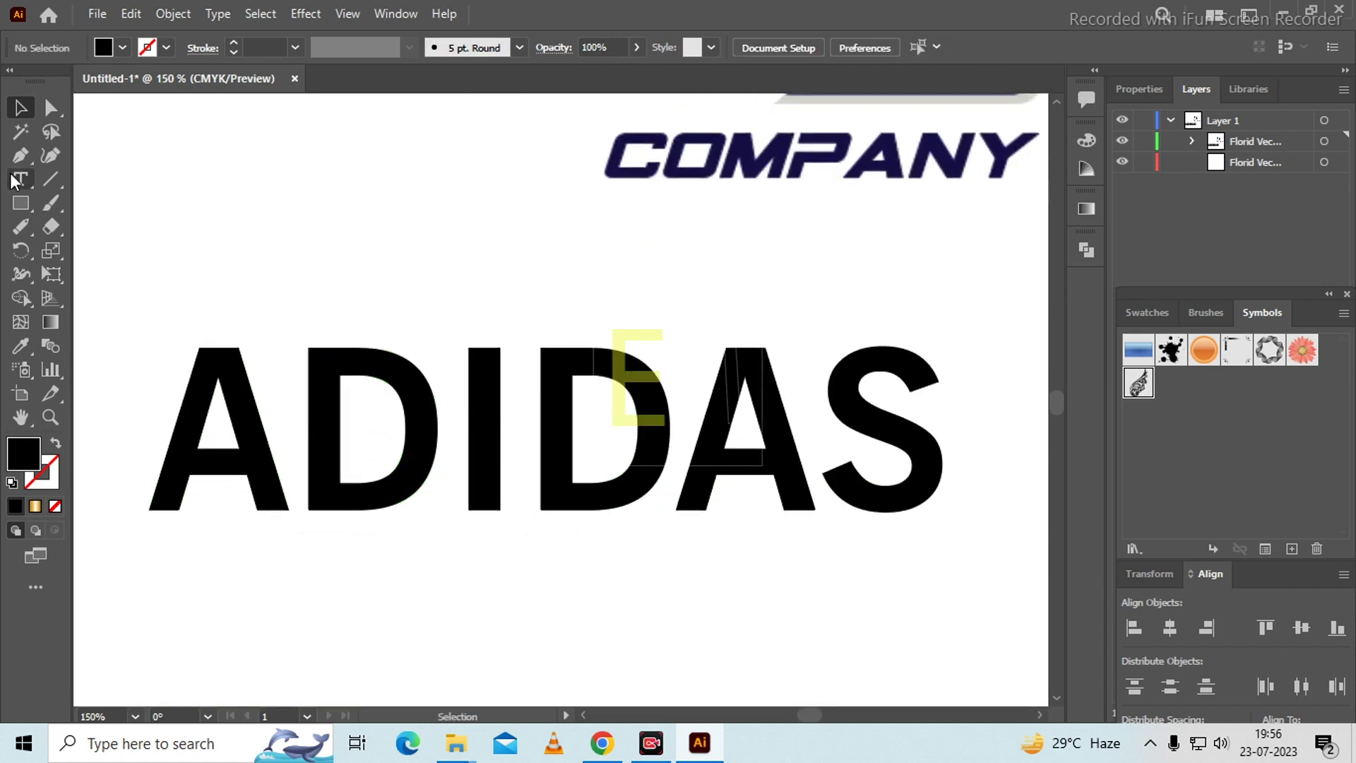
{"action": "left_click", "coordinate": [20, 203]}
{"action": "left_click_drag", "start_coordinate": [152, 366], "coordinate": [975, 375]}
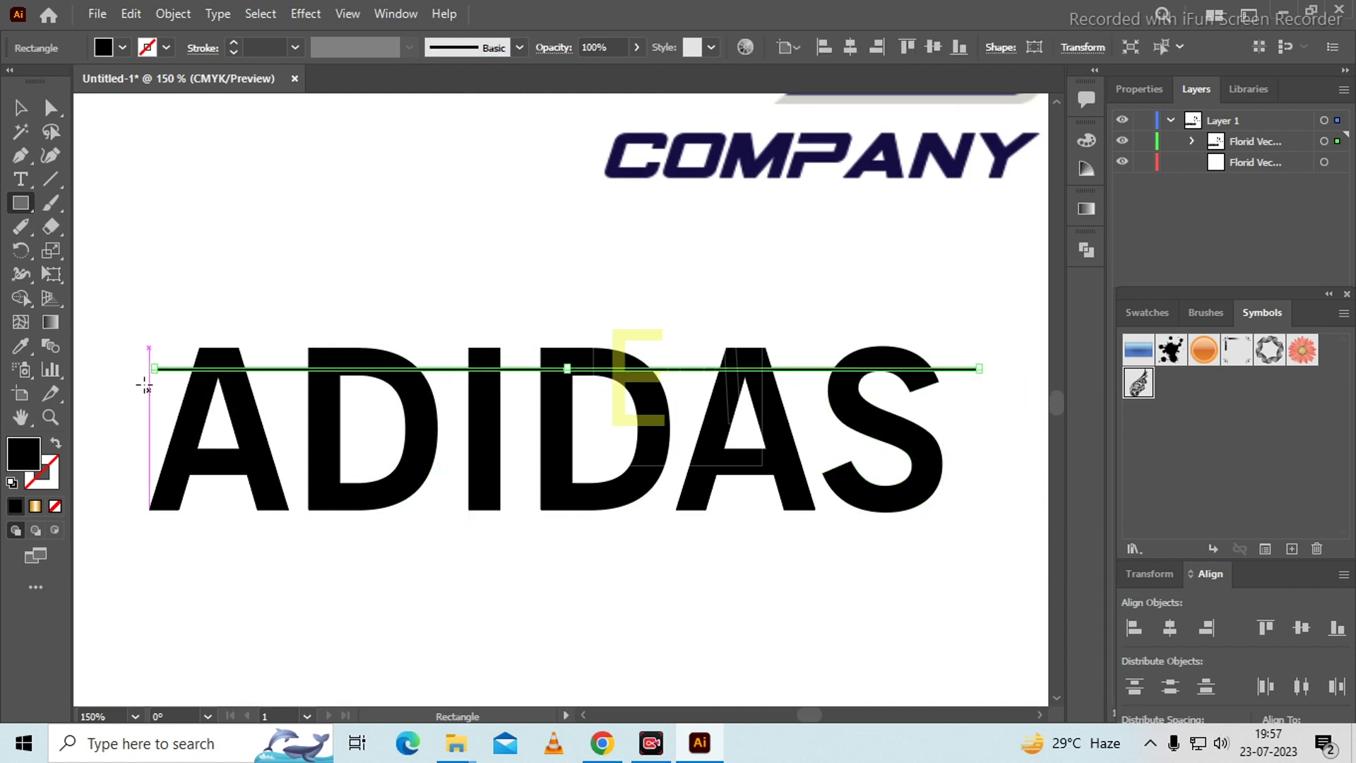
{"action": "left_click", "coordinate": [21, 108]}
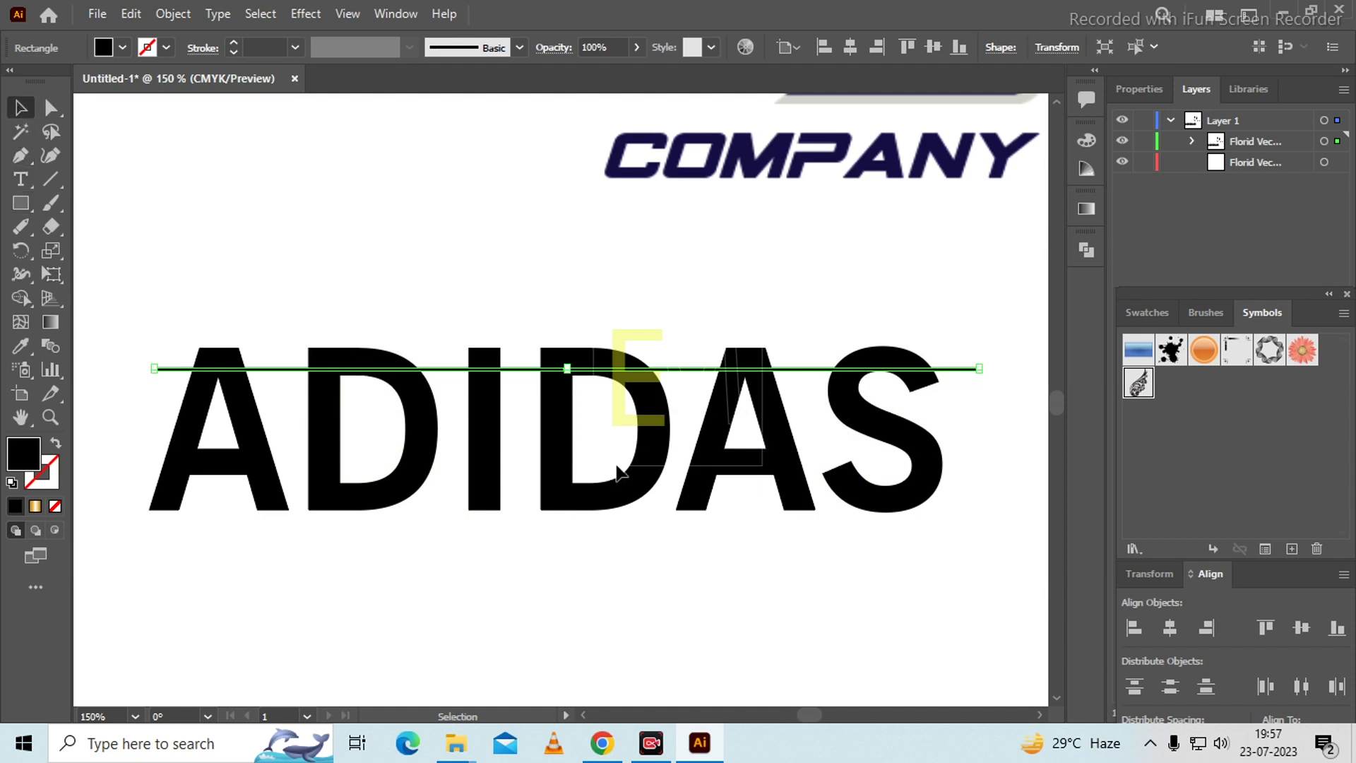
{"action": "left_click_drag", "start_coordinate": [569, 374], "coordinate": [570, 380]}
{"action": "scroll", "coordinate": [148, 367], "scroll_direction": "up", "scroll_amount": 3}
{"action": "left_click_drag", "start_coordinate": [364, 385], "coordinate": [358, 355]}
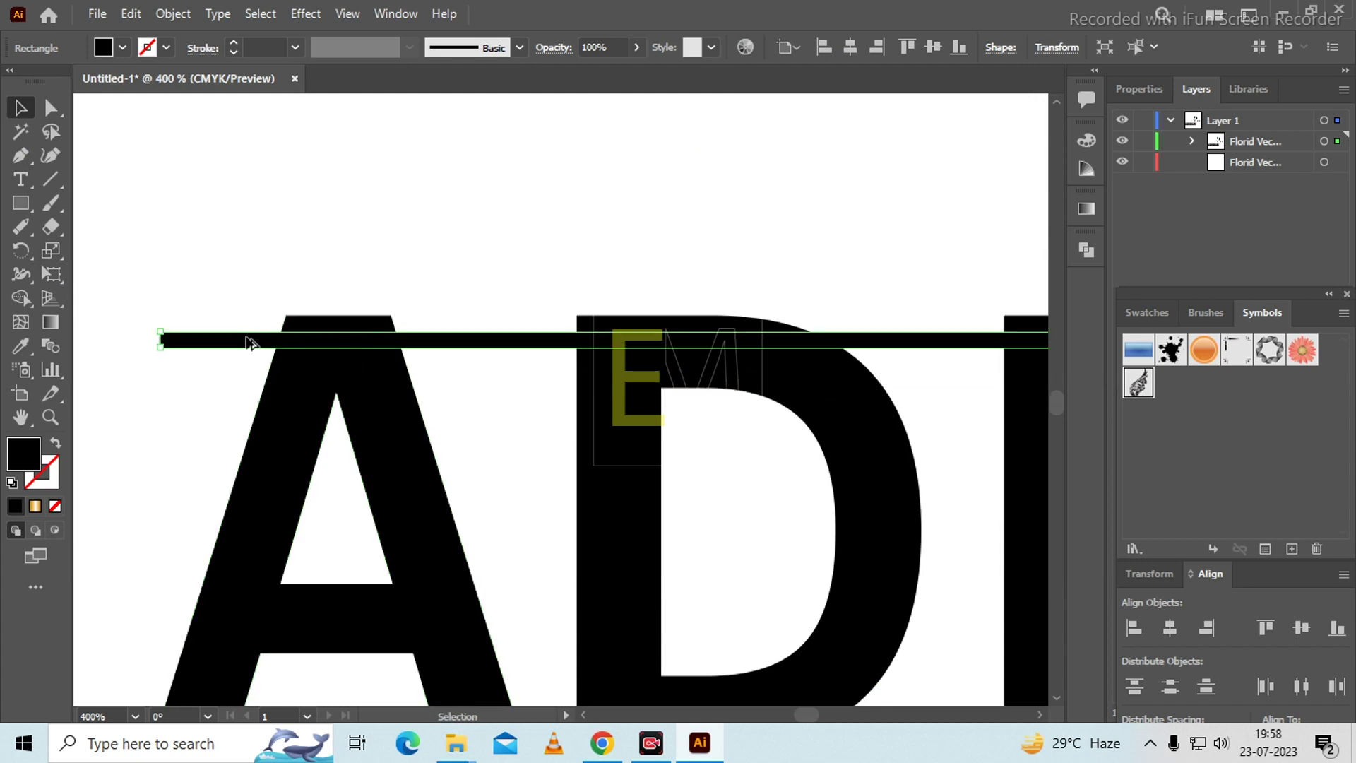
Duplicate the thin bar just below itself with a narrow gap and repeat the copy down to the base of the letters.
{"action": "left_click_drag", "start_coordinate": [234, 344], "coordinate": [235, 364]}
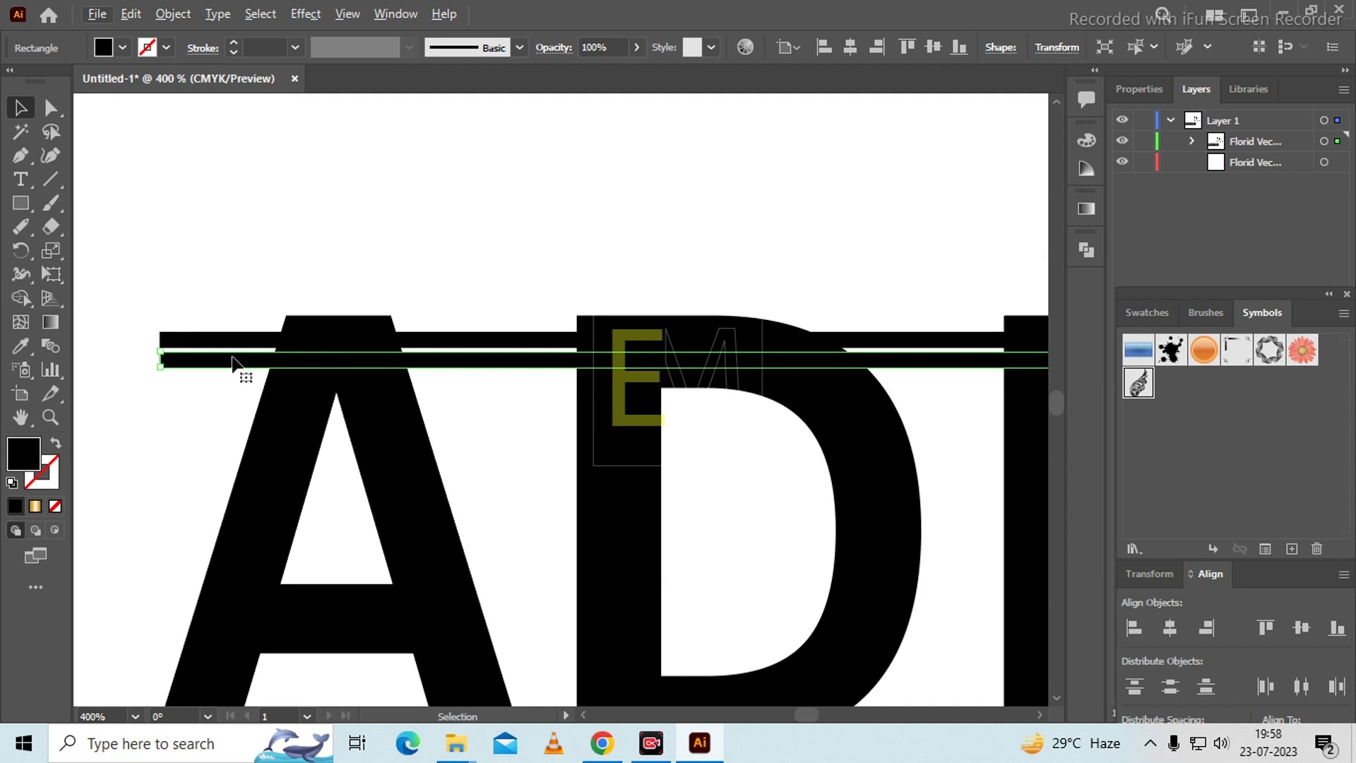
{"action": "key", "text": "ctrl+d"}
{"action": "key", "text": "ctrl+d"}
{"action": "key", "text": "ctrl+d"}
{"action": "key", "text": "ctrl+d"}
{"action": "key", "text": "ctrl+d"}
{"action": "key", "text": "ctrl+d"}
{"action": "key", "text": "ctrl+d"}
{"action": "key", "text": "ctrl+d"}
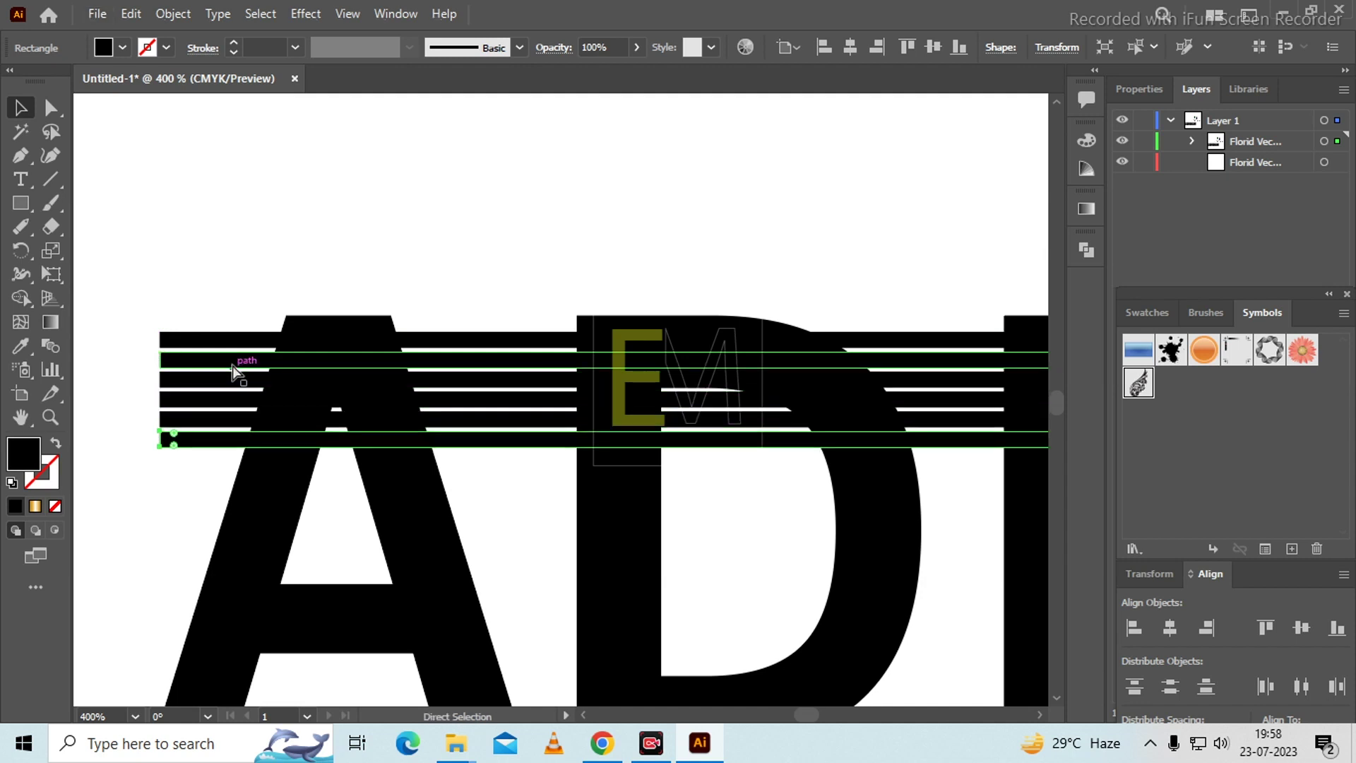
{"action": "key", "text": "ctrl+d"}
{"action": "key", "text": "ctrl+d"}
{"action": "key", "text": "ctrl+d"}
{"action": "key", "text": "ctrl+d"}
{"action": "key", "text": "ctrl+d"}
{"action": "key", "text": "ctrl+d"}
{"action": "key", "text": "ctrl+d"}
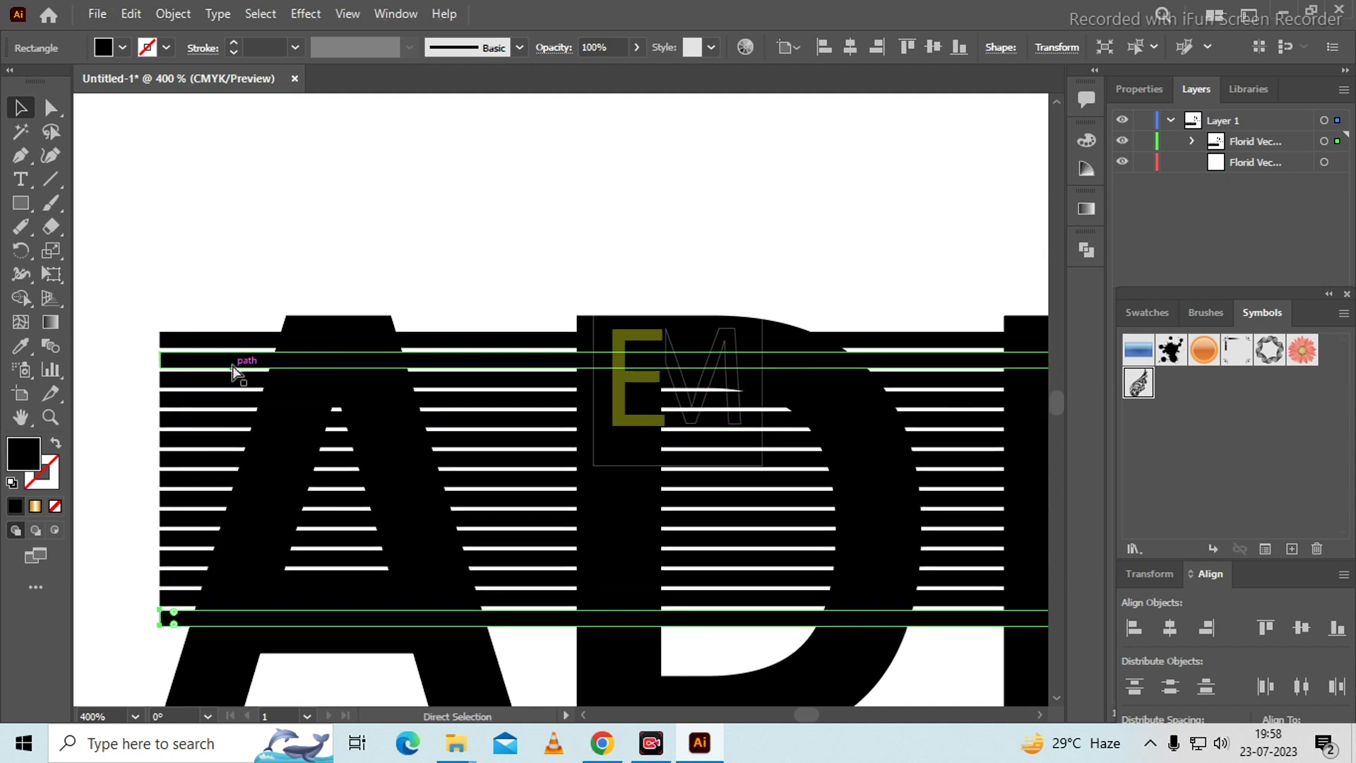
{"action": "scroll", "coordinate": [306, 391], "scroll_direction": "down", "scroll_amount": 5}
{"action": "scroll", "coordinate": [347, 400], "scroll_direction": "up", "scroll_amount": 3}
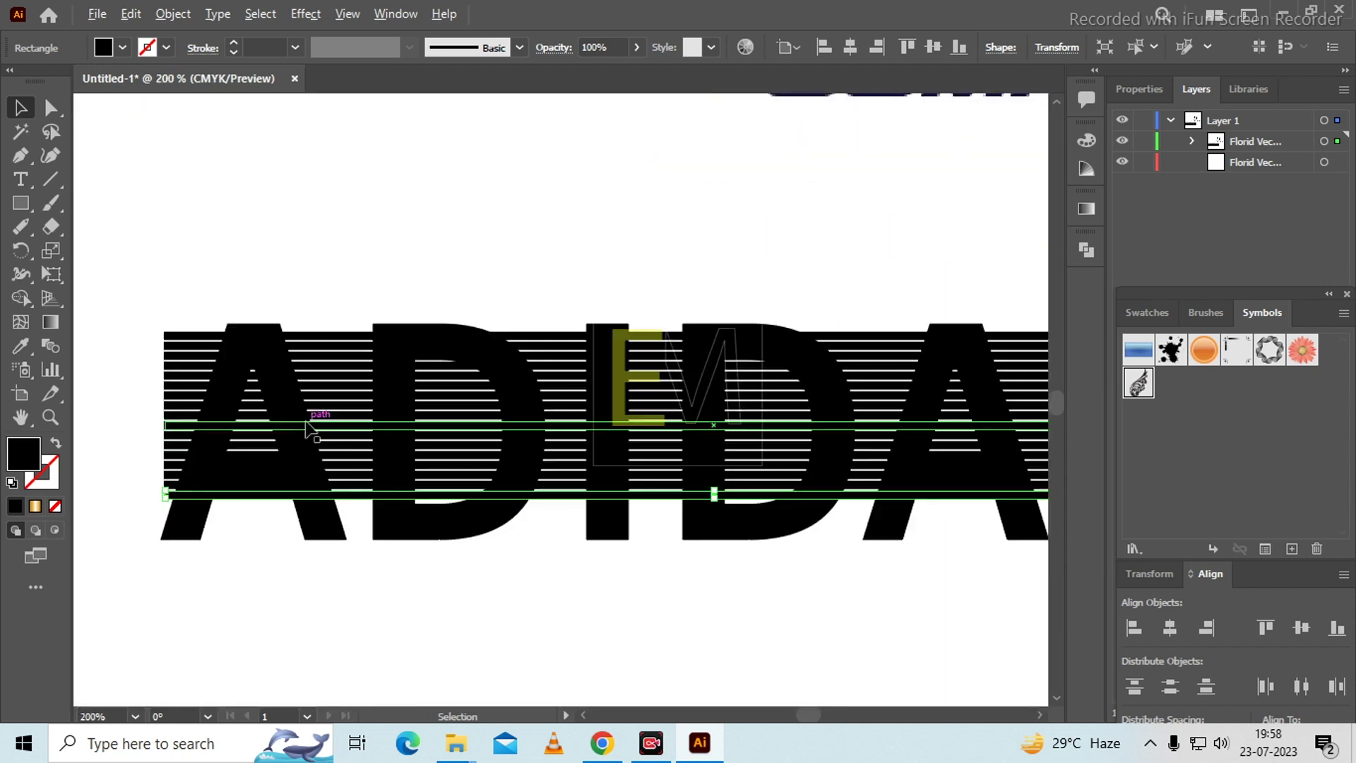
{"action": "key", "text": "ctrl+d"}
{"action": "key", "text": "ctrl+d"}
{"action": "key", "text": "ctrl+d"}
{"action": "key", "text": "ctrl+d"}
{"action": "key", "text": "ctrl+d"}
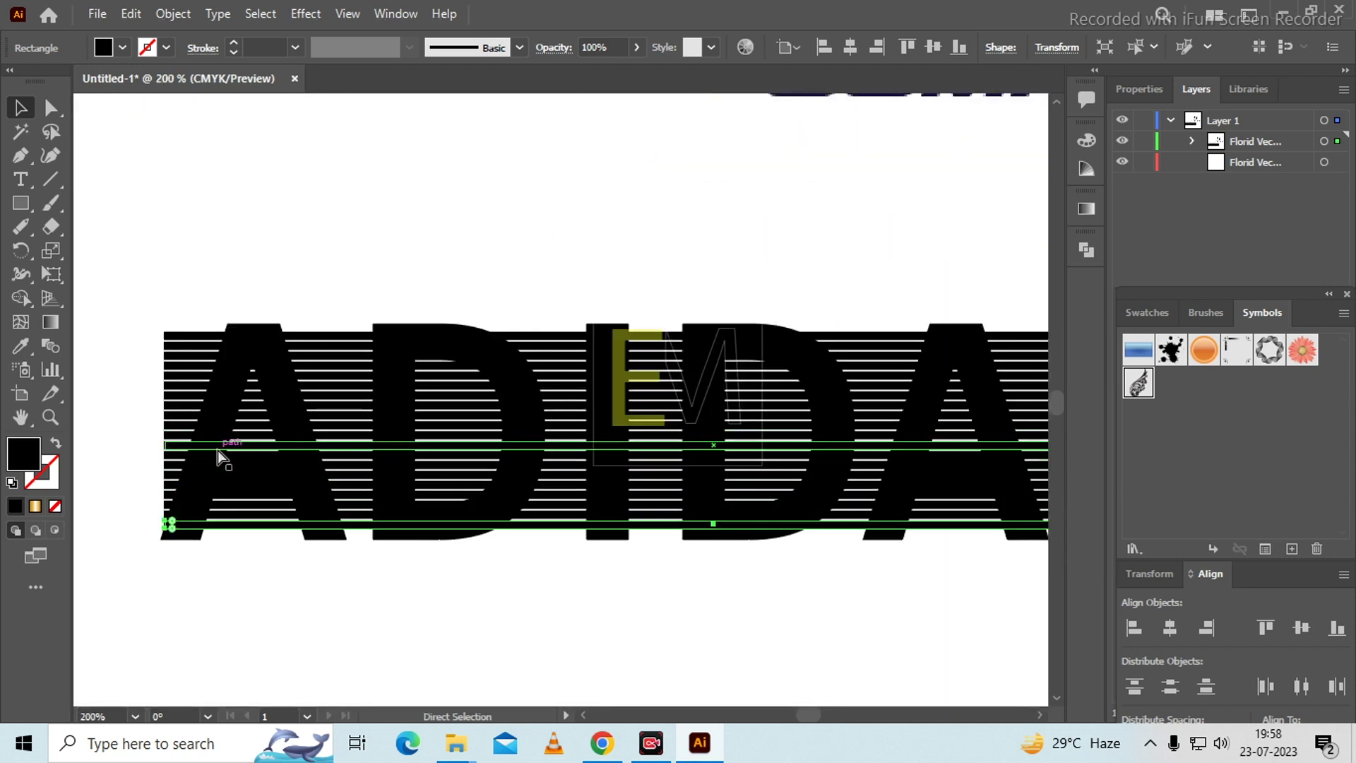
{"action": "left_click", "coordinate": [213, 571]}
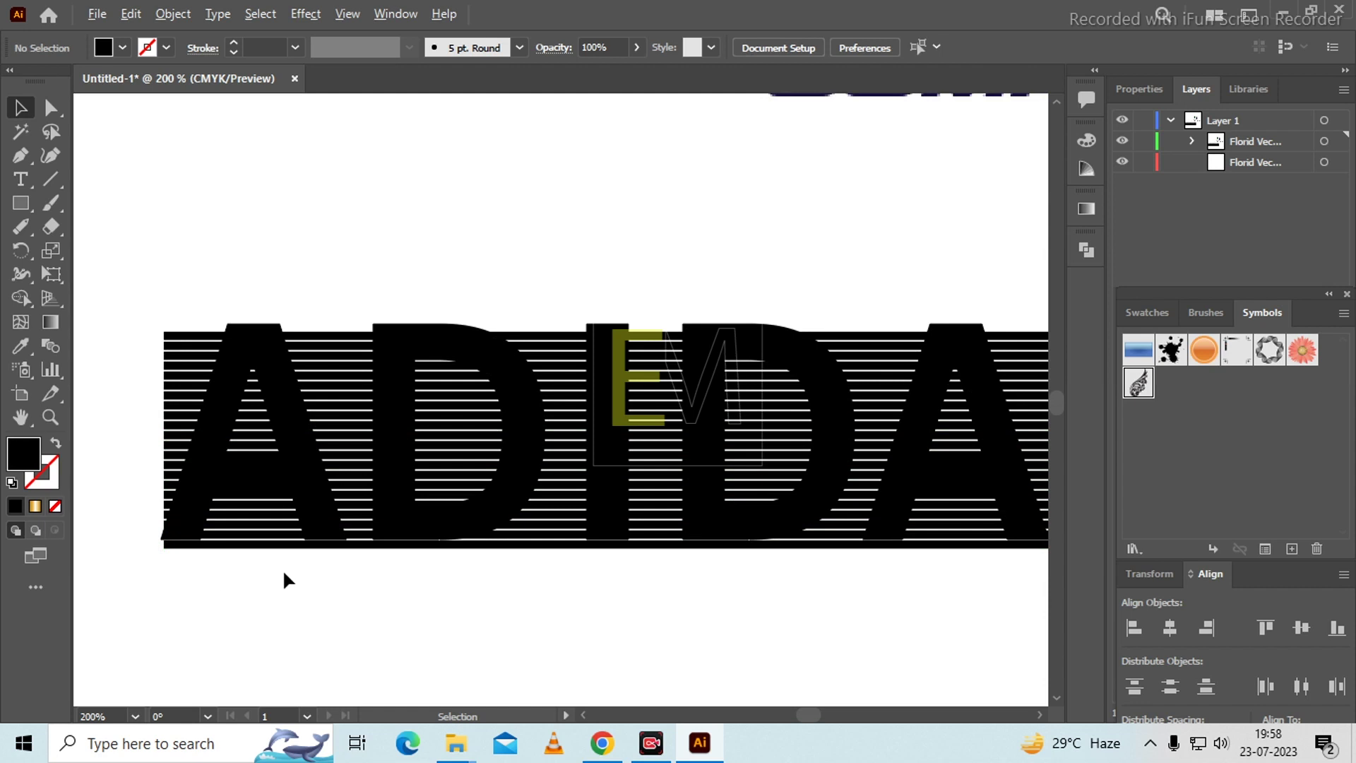
Try splitting the ADIDAS letters with all the horizontal bars using Pathfinder Divide.
{"action": "scroll", "coordinate": [282, 569], "scroll_direction": "down", "scroll_amount": 1}
{"action": "left_click_drag", "start_coordinate": [121, 306], "coordinate": [939, 551]}
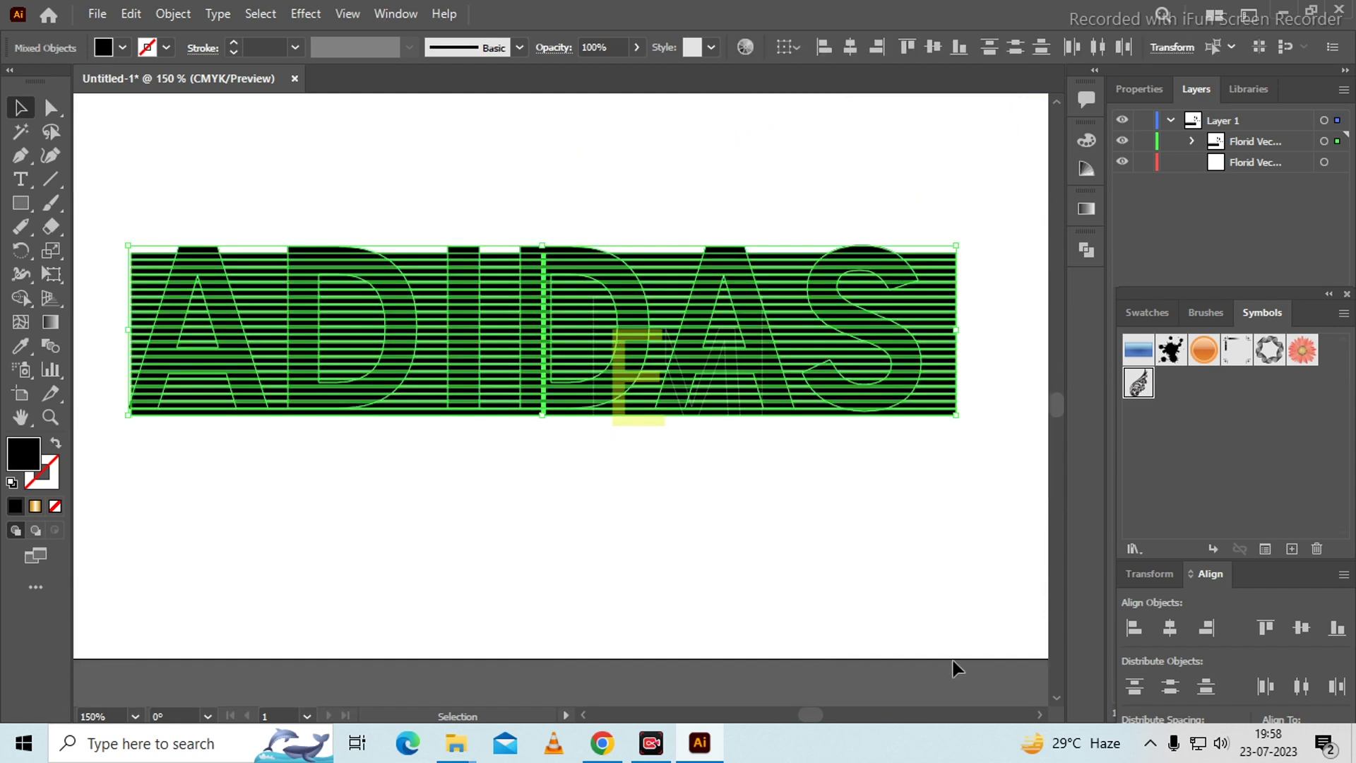
{"action": "left_click", "coordinate": [1089, 247]}
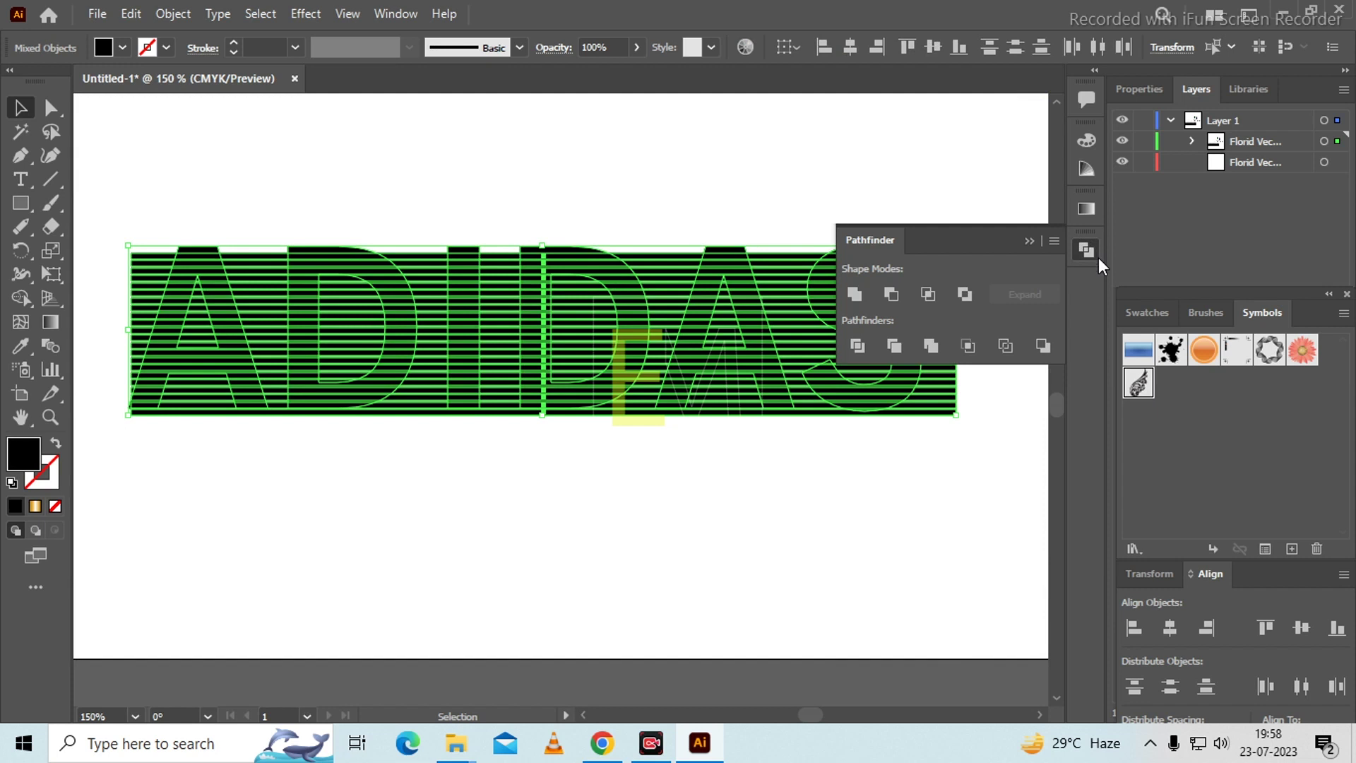
{"action": "left_click", "coordinate": [858, 345]}
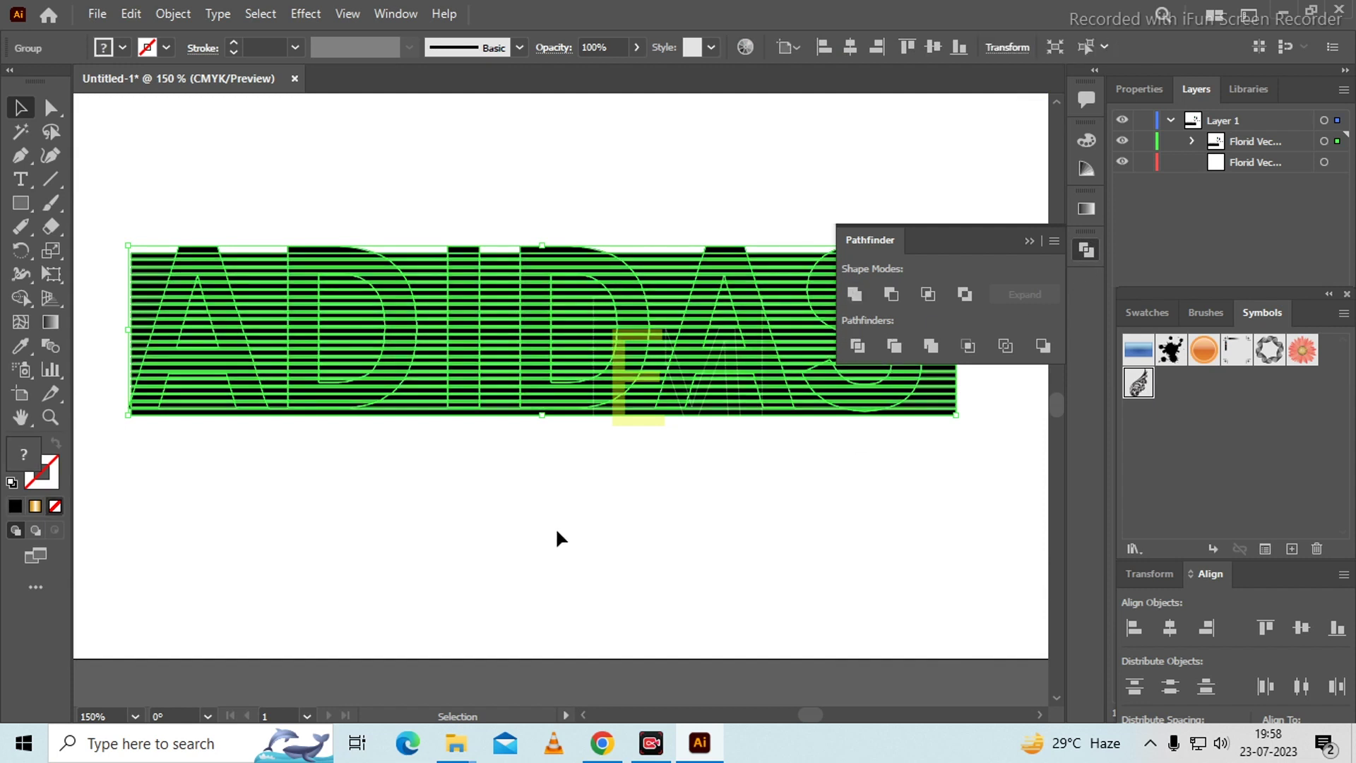
{"action": "left_click", "coordinate": [557, 532]}
Try ungrouping the divided artwork and selecting the separate bar pieces between the first A and D.
{"action": "left_click", "coordinate": [499, 257]}
{"action": "right_click", "coordinate": [499, 258]}
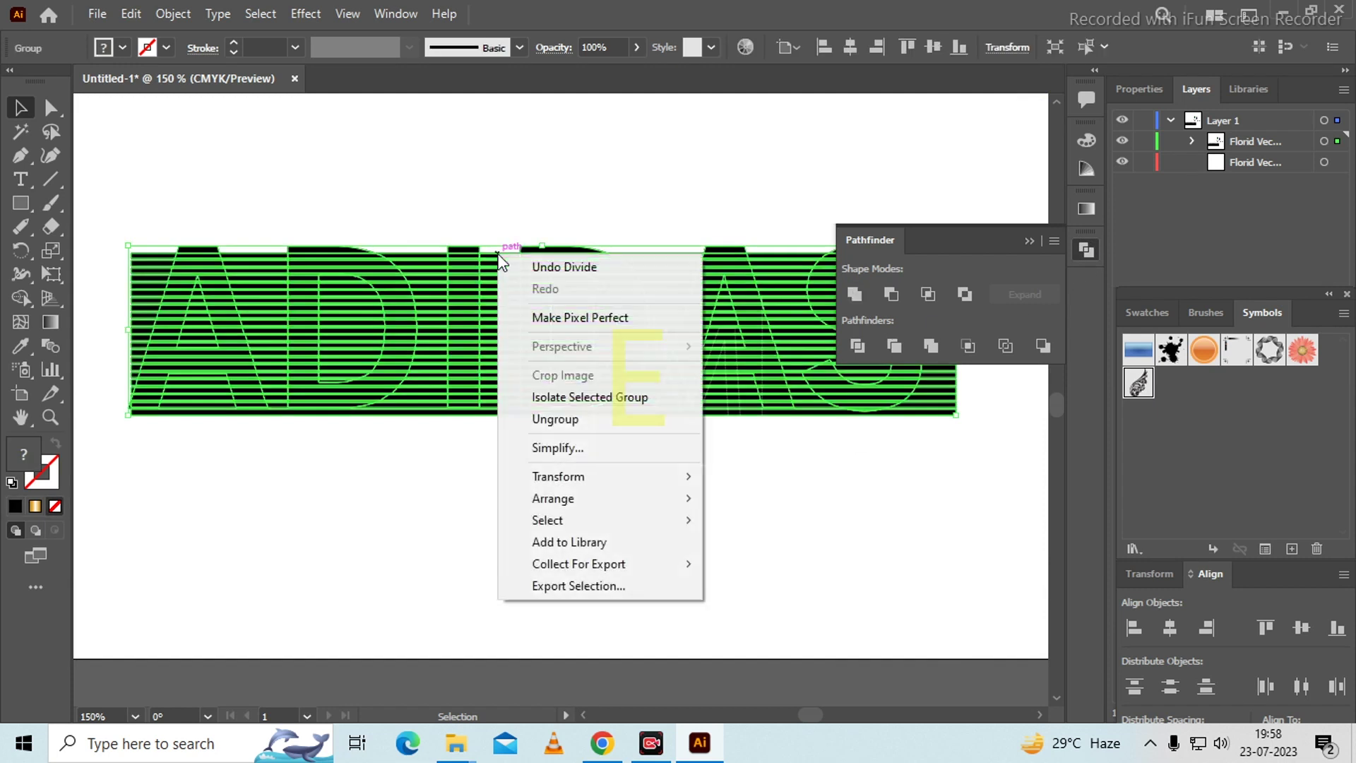
{"action": "left_click", "coordinate": [570, 430]}
{"action": "left_click", "coordinate": [599, 126]}
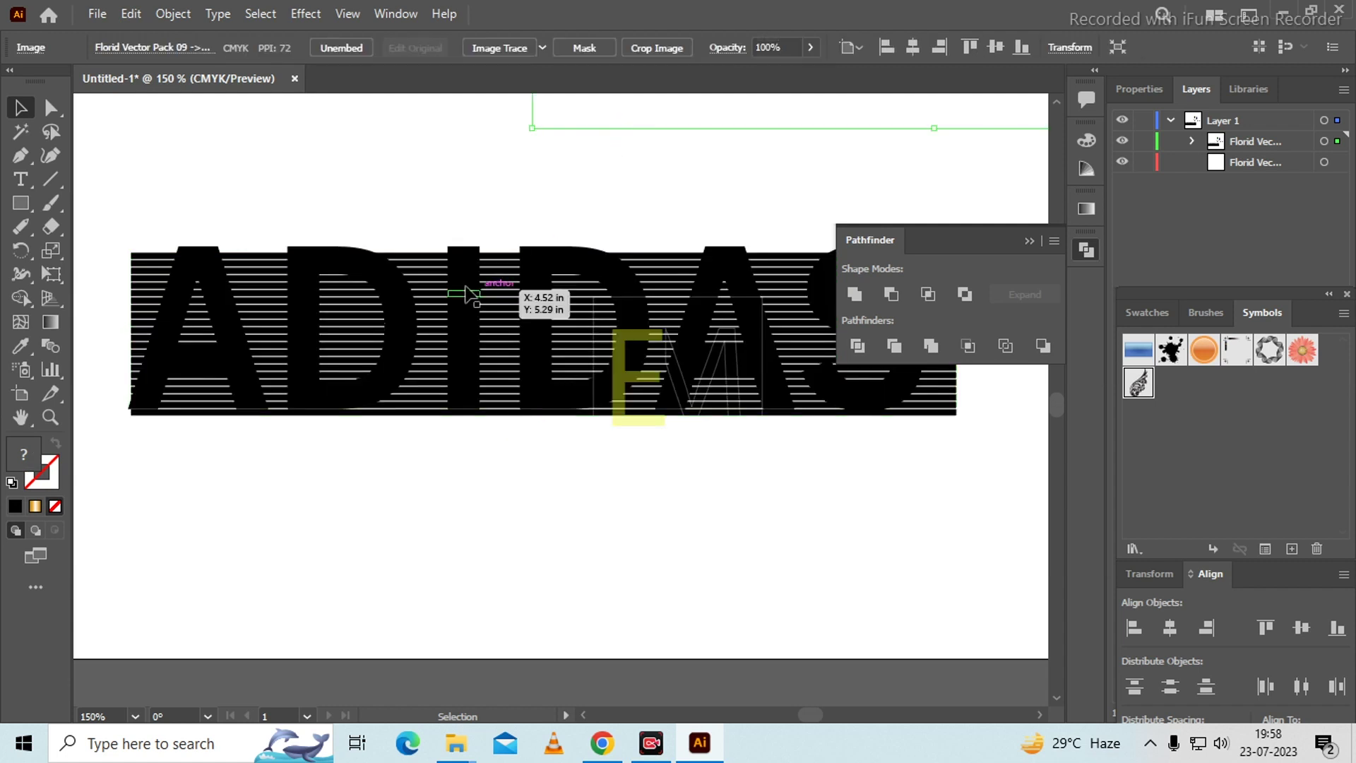
{"action": "left_click", "coordinate": [463, 269]}
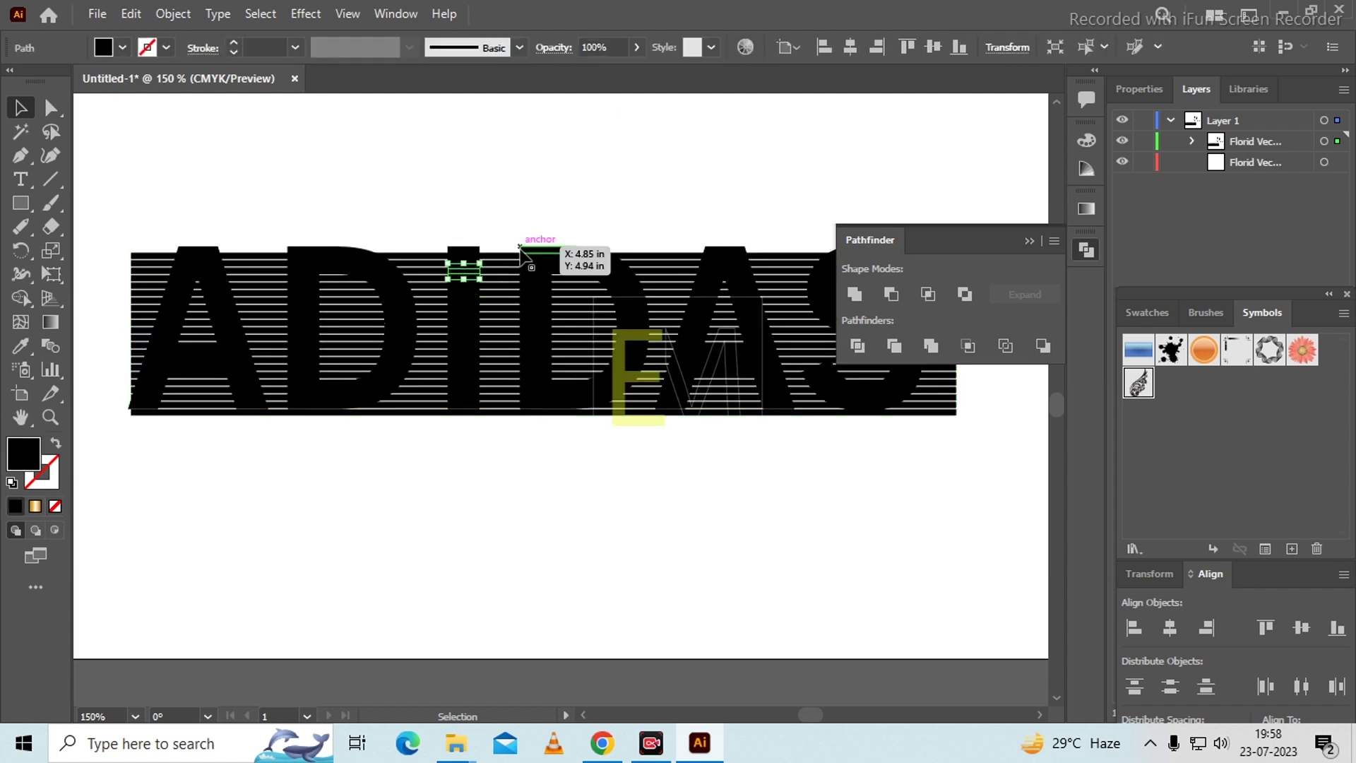
{"action": "double_click", "coordinate": [148, 260]}
{"action": "double_click", "coordinate": [258, 164]}
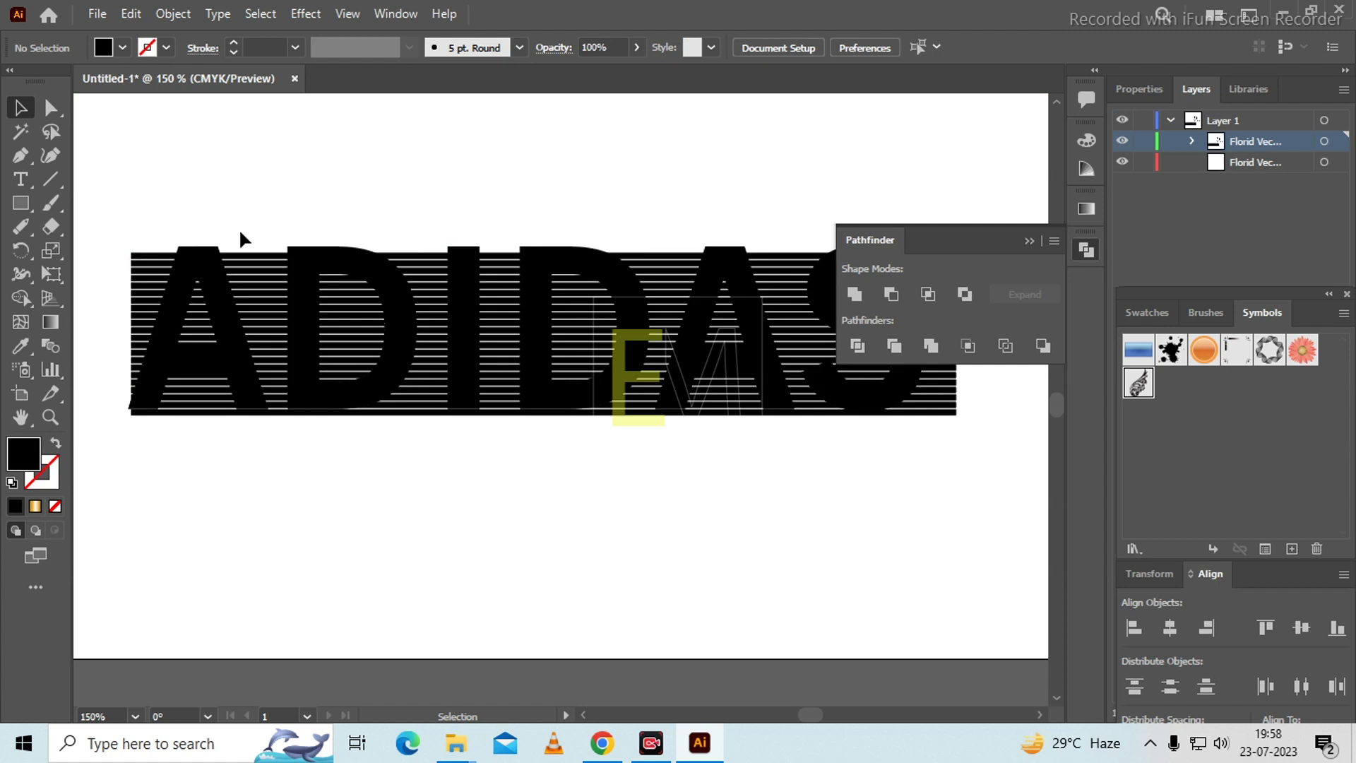
{"action": "scroll", "coordinate": [240, 286], "scroll_direction": "up", "scroll_amount": 3, "text": "alt"}
{"action": "left_click", "coordinate": [346, 415]}
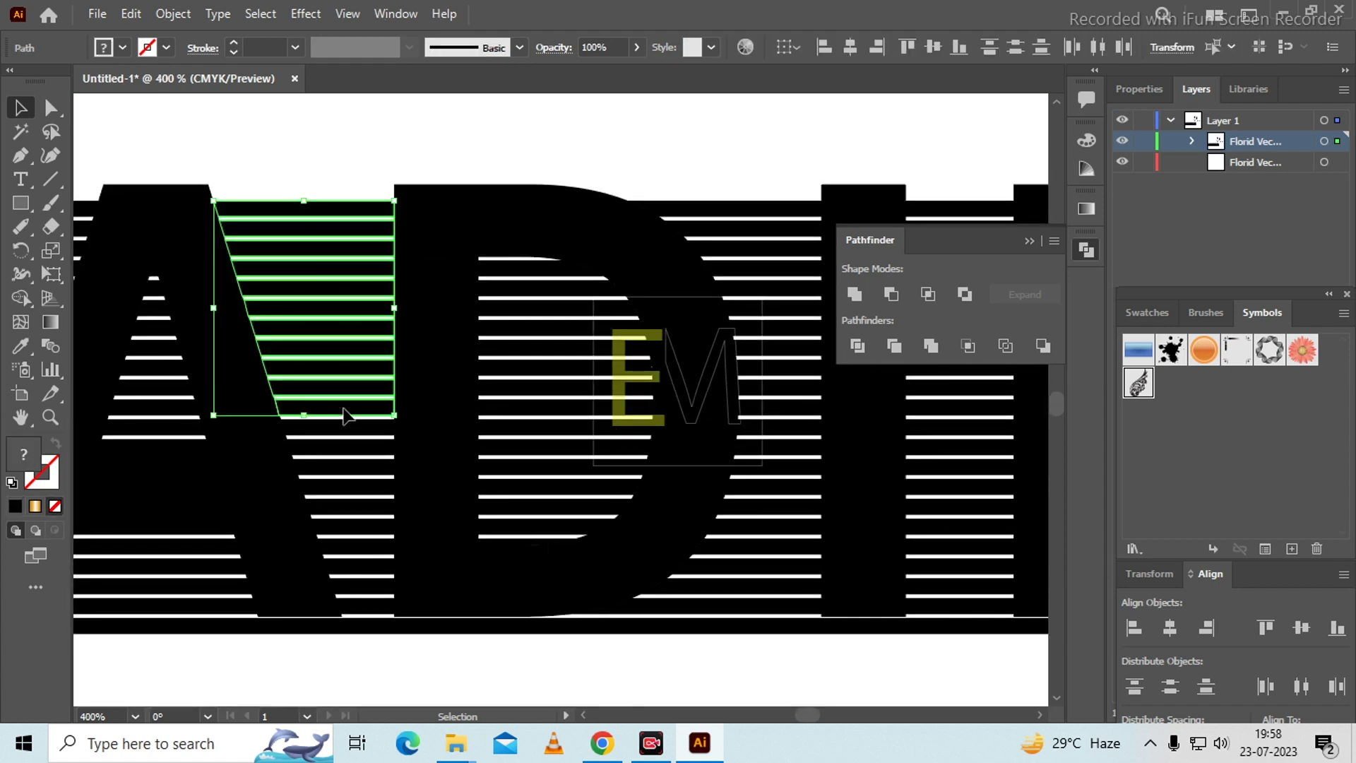
{"action": "left_click_drag", "start_coordinate": [468, 133], "coordinate": [558, 267]}
{"action": "left_click", "coordinate": [848, 296]}
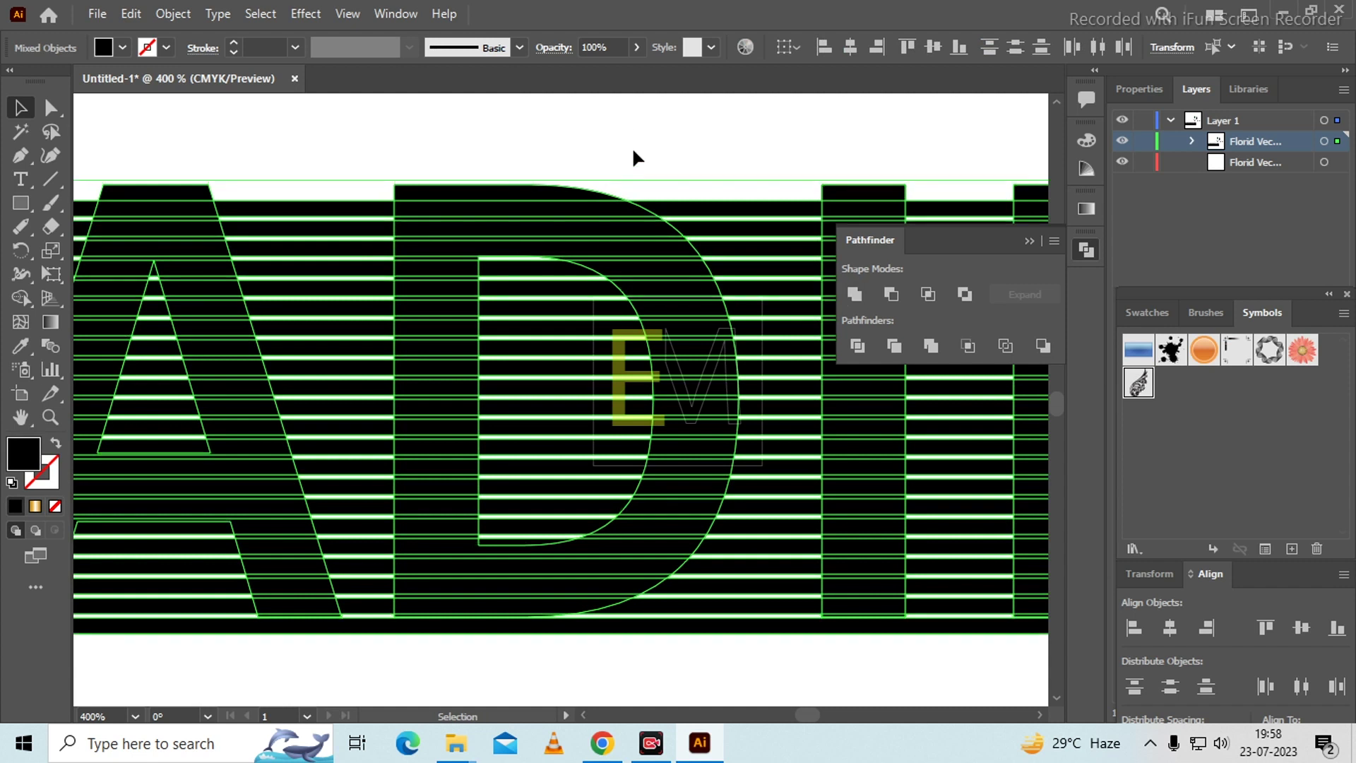
Try Minus Front on the selected ADIDAS letters and bars, and undo it.
{"action": "left_click", "coordinate": [636, 157]}
{"action": "key", "text": "ctrl+minus"}
{"action": "key", "text": "ctrl+minus"}
{"action": "key", "text": "ctrl+minus"}
{"action": "left_click", "coordinate": [460, 261]}
{"action": "left_click_drag", "start_coordinate": [234, 152], "coordinate": [848, 577]}
{"action": "key", "text": "ctrl+minus"}
{"action": "key", "text": "ctrl+minus"}
{"action": "left_click_drag", "start_coordinate": [935, 505], "coordinate": [545, 325]}
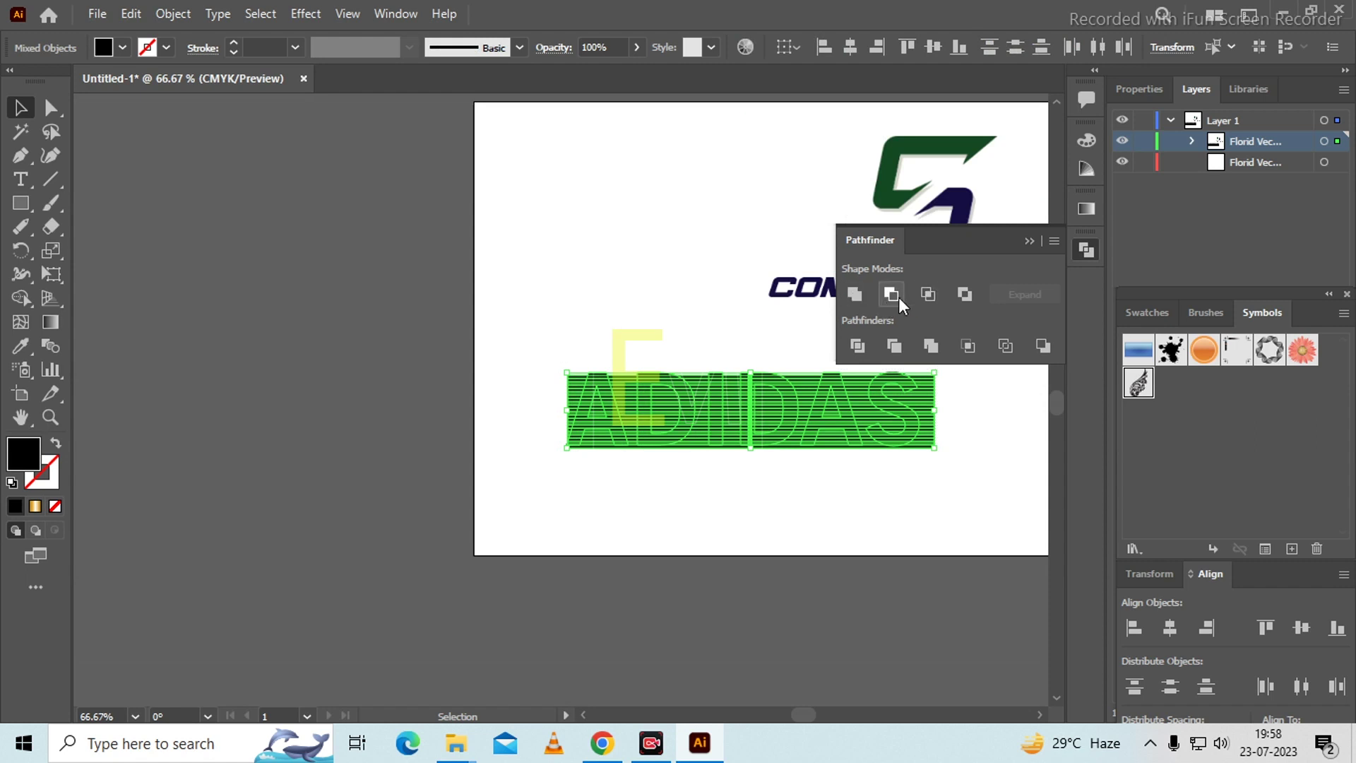
{"action": "left_click", "coordinate": [893, 292]}
{"action": "key", "text": "ctrl+z"}
Try Trim on the selected letters and bars, and undo it.
{"action": "key", "text": "ctrl+plus"}
{"action": "key", "text": "ctrl+plus"}
{"action": "left_click", "coordinate": [896, 345]}
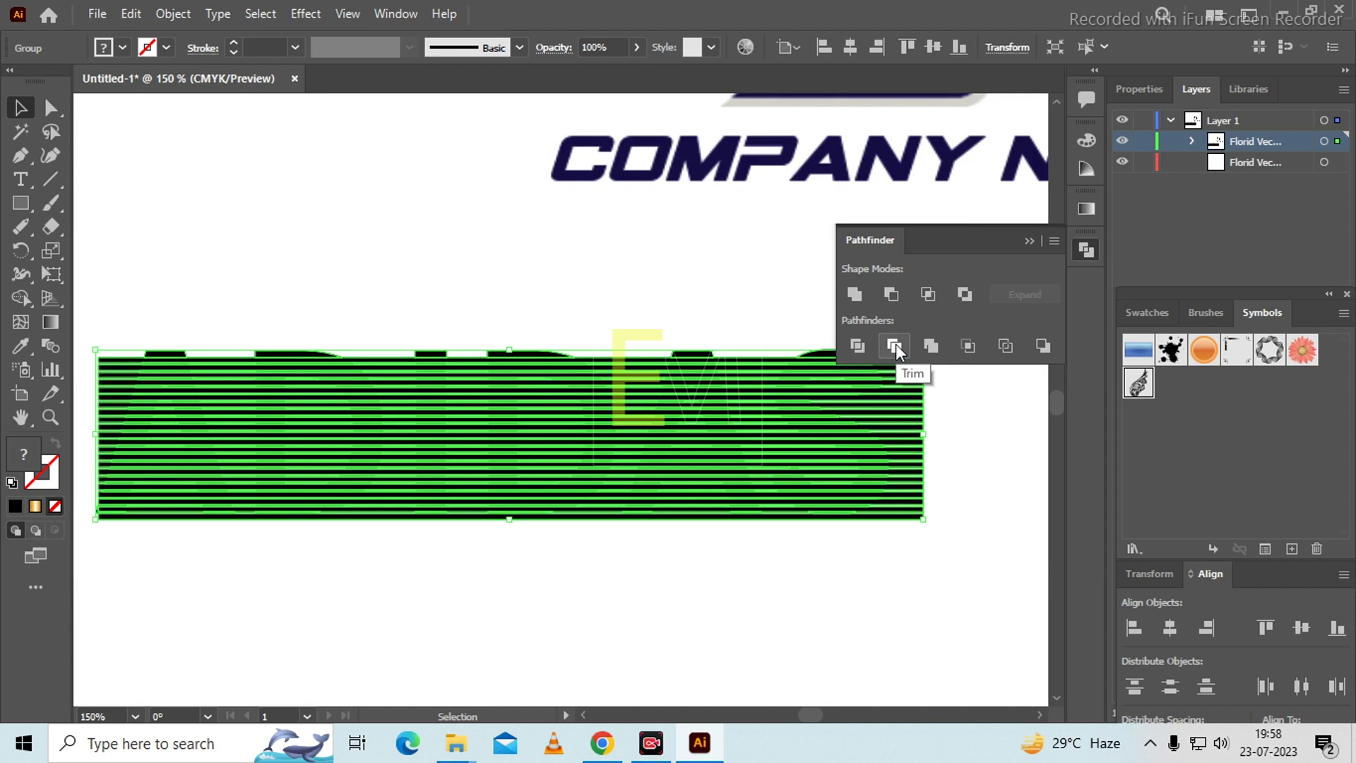
{"action": "key", "text": "ctrl+z"}
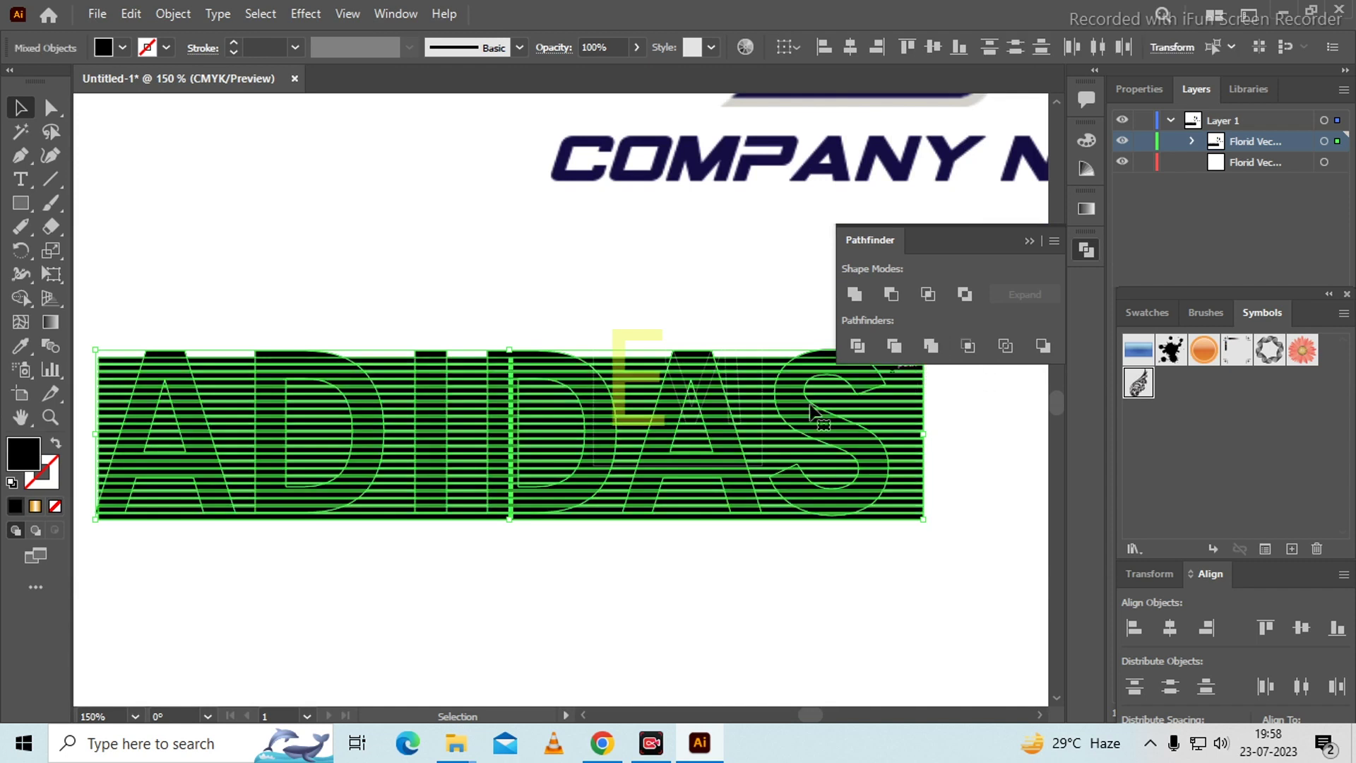
Apply Pathfinder Divide to the selected ADIDAS letters and horizontal bars, and deselect the artwork.
{"action": "left_click", "coordinate": [858, 345]}
{"action": "left_click", "coordinate": [494, 261]}
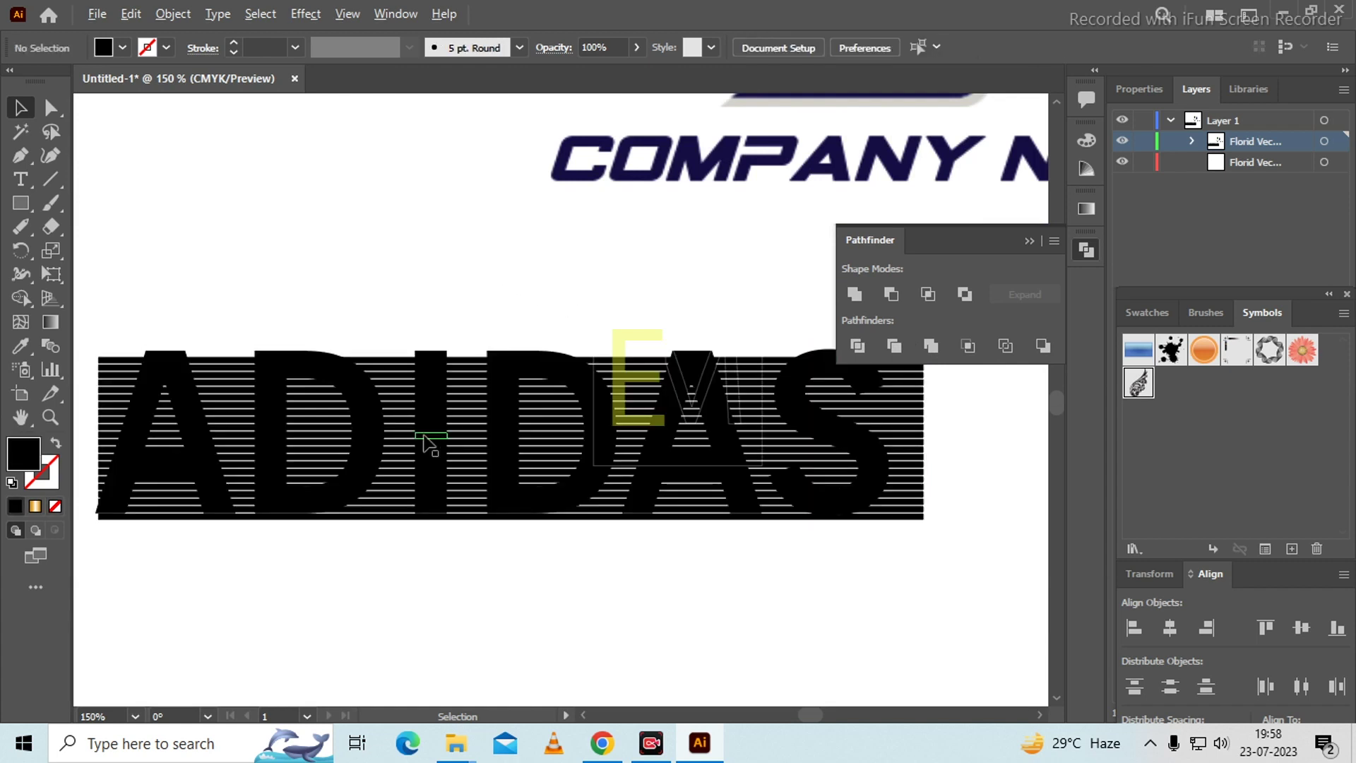
Ungroup the divided ADIDAS artwork so its pieces can be selected individually, and clear the selection.
{"action": "scroll", "coordinate": [81, 380], "scroll_direction": "up", "scroll_amount": 1}
{"action": "scroll", "coordinate": [82, 375], "scroll_direction": "up", "scroll_amount": 4}
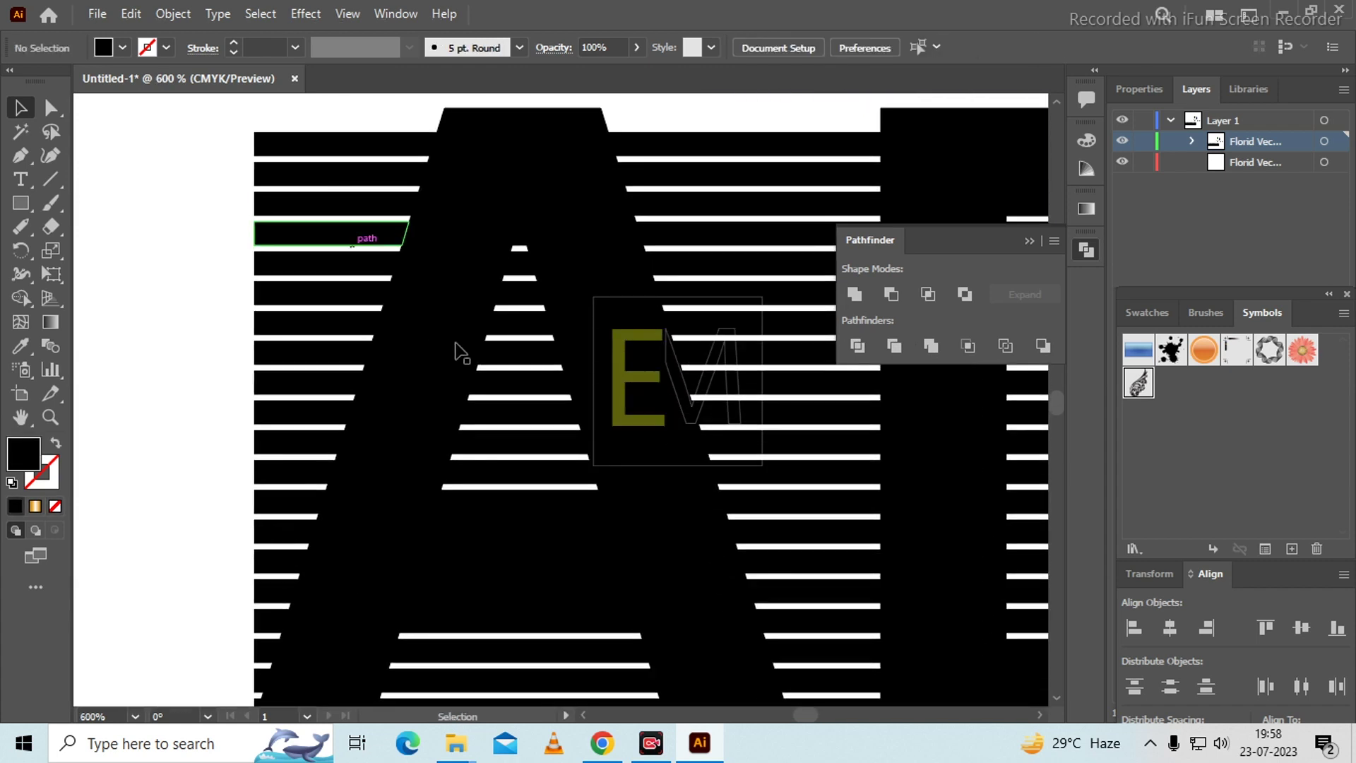
{"action": "left_click_drag", "start_coordinate": [207, 95], "coordinate": [263, 577]}
{"action": "right_click", "coordinate": [312, 443]}
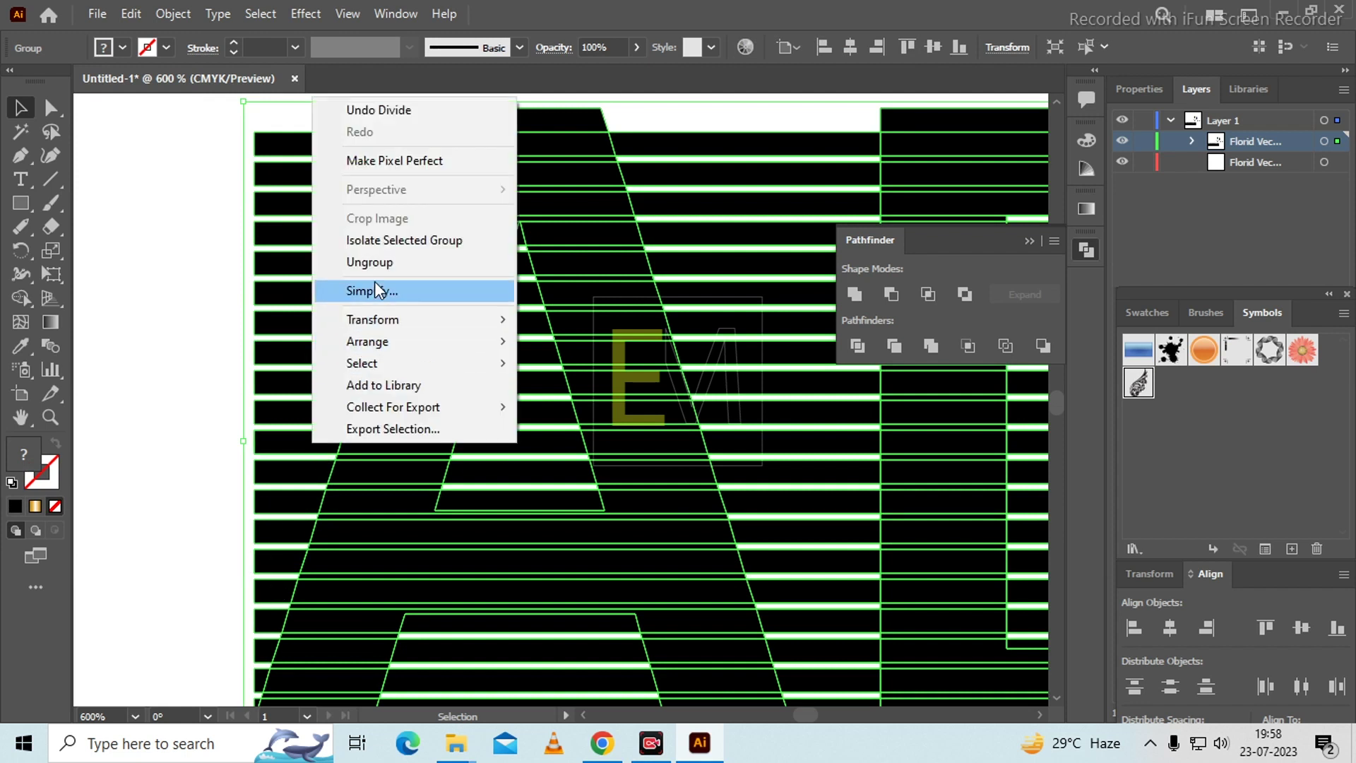
{"action": "left_click", "coordinate": [387, 263]}
{"action": "left_click", "coordinate": [159, 155]}
Delete the bar pieces outside the first A, along the upper part of its left leg.
{"action": "left_click_drag", "start_coordinate": [196, 113], "coordinate": [308, 412]}
{"action": "key", "text": "Delete"}
{"action": "left_click_drag", "start_coordinate": [210, 501], "coordinate": [267, 549]}
{"action": "key", "text": "Delete"}
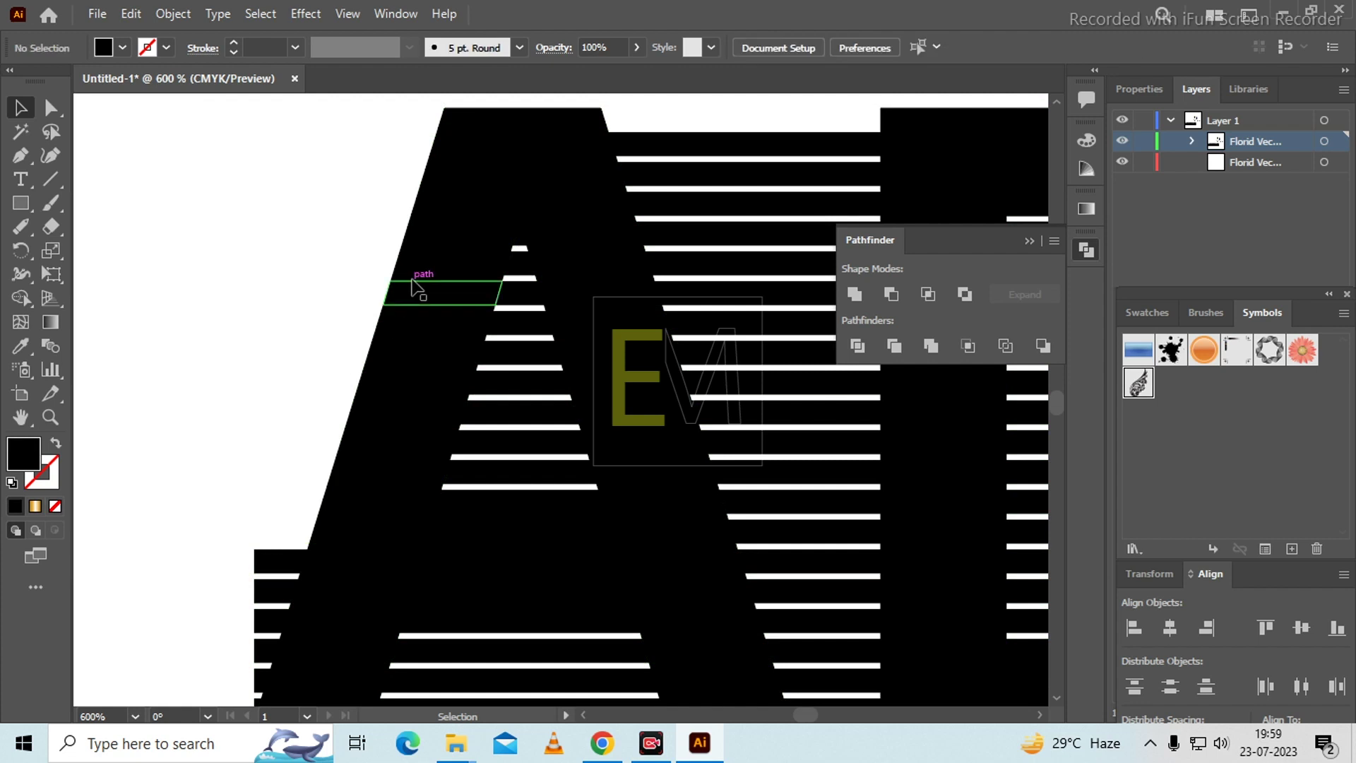
Delete the thick bar pieces from the first A's upper left leg and apex, keeping the thin strips.
{"action": "left_click", "coordinate": [436, 302]}
{"action": "key", "text": "Delete"}
{"action": "left_click", "coordinate": [456, 255]}
{"action": "key", "text": "Delete"}
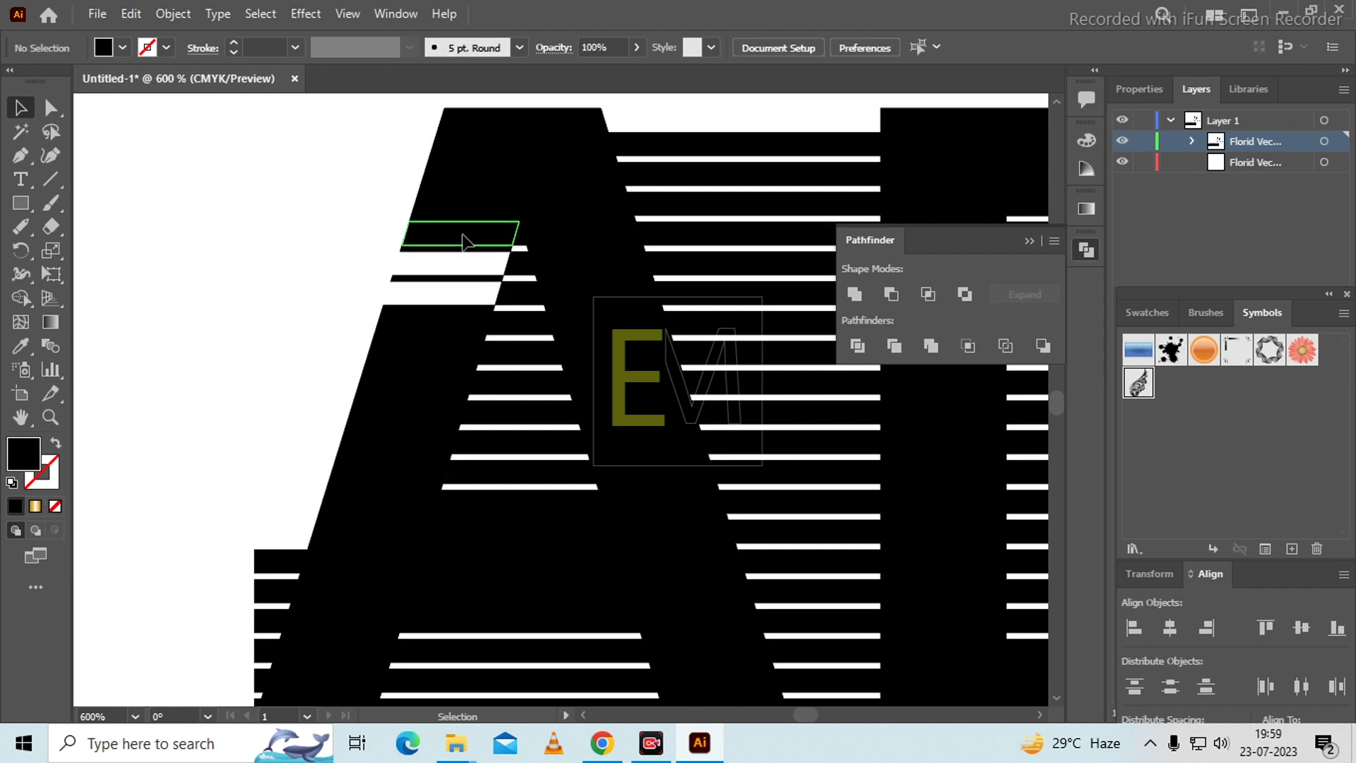
{"action": "left_click", "coordinate": [463, 234]}
{"action": "key", "text": "Delete"}
{"action": "left_click", "coordinate": [483, 210]}
{"action": "key", "text": "Delete"}
{"action": "left_click", "coordinate": [477, 174]}
{"action": "key", "text": "Delete"}
{"action": "left_click", "coordinate": [484, 141]}
{"action": "key", "text": "Delete"}
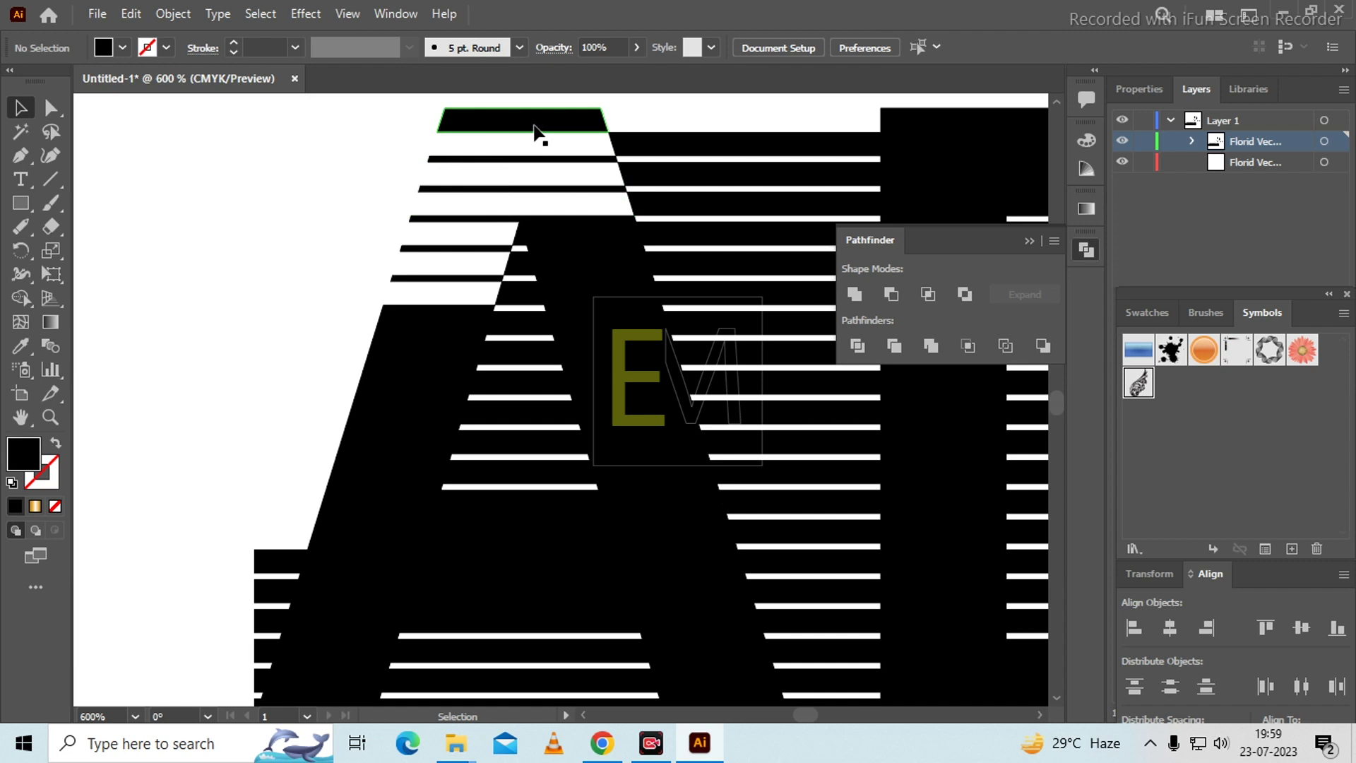
Delete the thick bar pieces from the upper right leg of the first A, beside the counter's tip.
{"action": "left_click", "coordinate": [586, 225]}
{"action": "key", "text": "Delete"}
{"action": "left_click", "coordinate": [604, 262]}
{"action": "key", "text": "Delete"}
{"action": "left_click", "coordinate": [612, 304]}
{"action": "key", "text": "Delete"}
{"action": "left_click", "coordinate": [612, 318]}
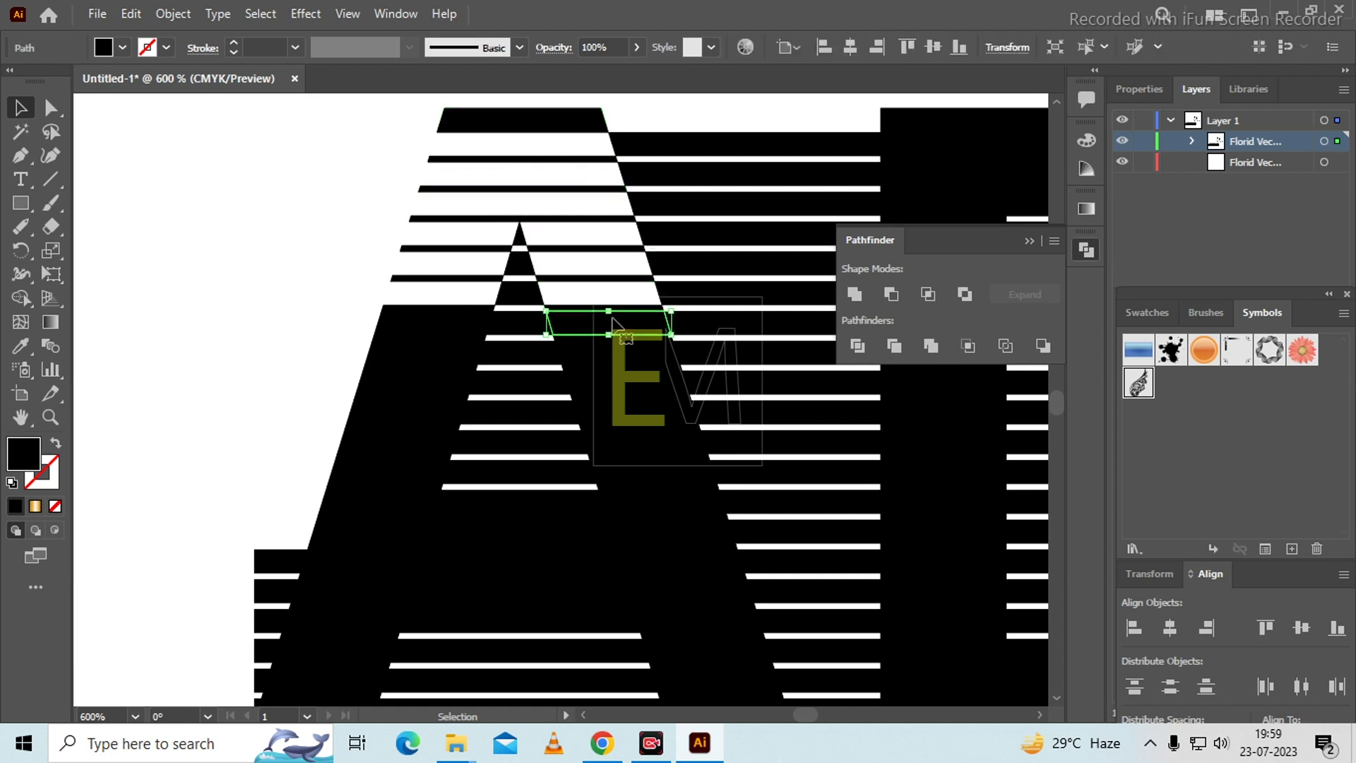
{"action": "key", "text": "Delete"}
Delete the thick bar pieces down the first A's left leg to just above the crossbar.
{"action": "left_click", "coordinate": [424, 356]}
{"action": "key", "text": "Delete"}
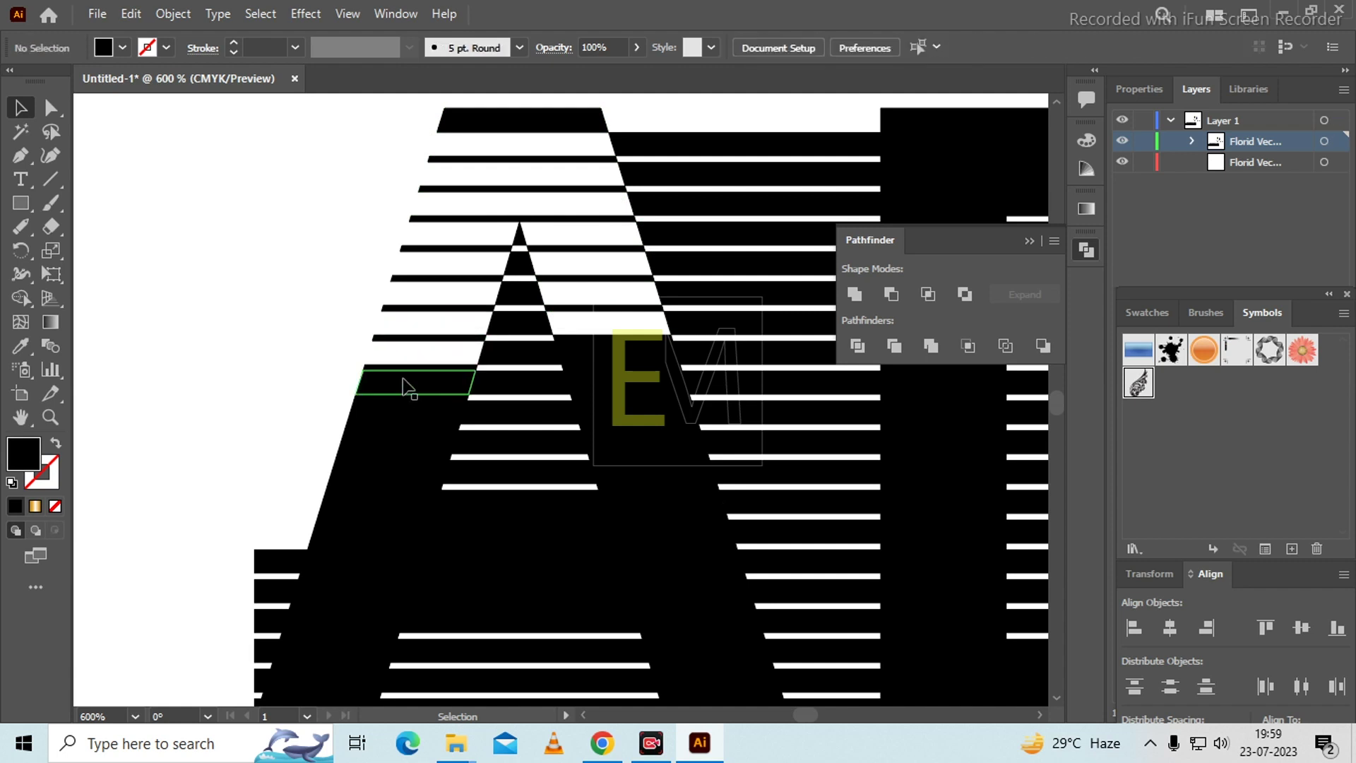
{"action": "left_click", "coordinate": [408, 382]}
{"action": "key", "text": "Delete"}
{"action": "left_click", "coordinate": [390, 415]}
{"action": "key", "text": "Delete"}
{"action": "left_click", "coordinate": [389, 440]}
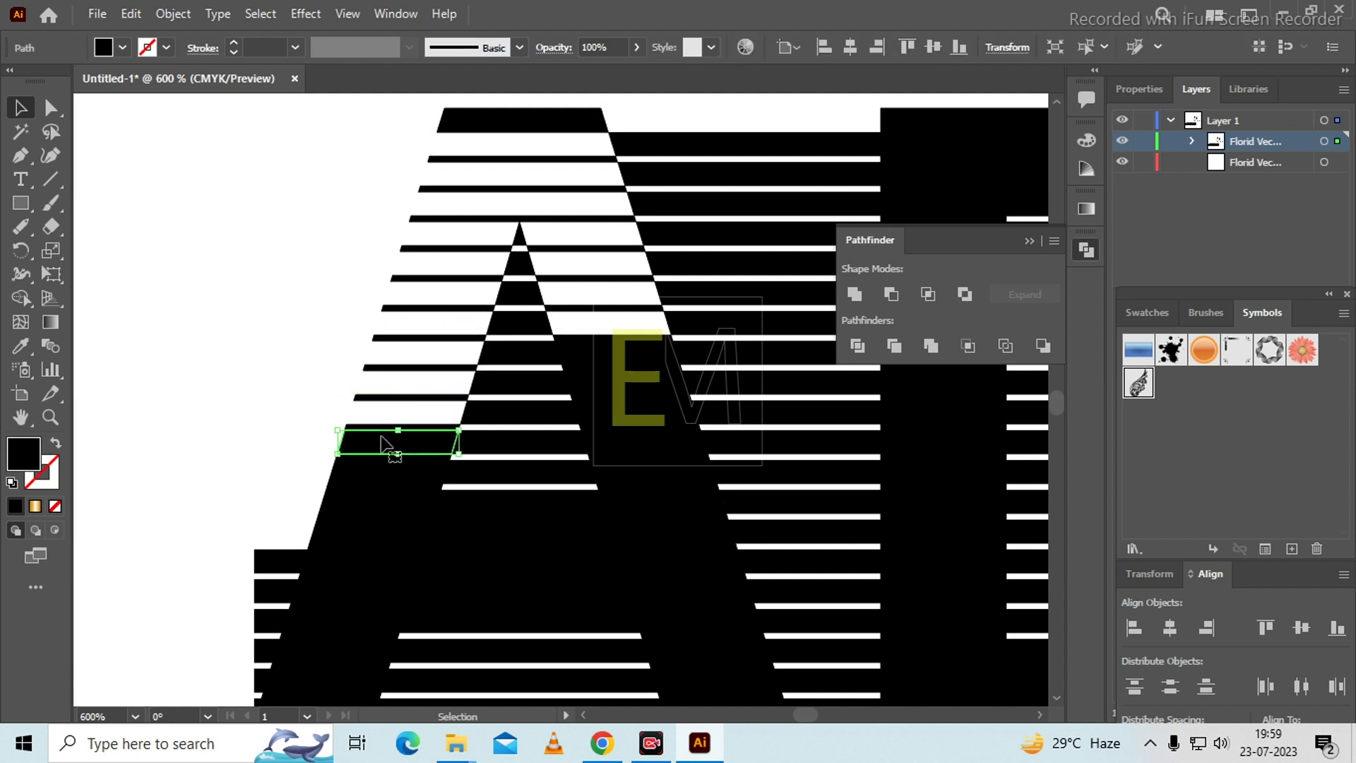
{"action": "key", "text": "Delete"}
{"action": "left_click", "coordinate": [375, 485]}
{"action": "key", "text": "Delete"}
Delete bar pieces outside the first A's lower left leg and one piece between the legs below the crossbar.
{"action": "scroll", "coordinate": [463, 493], "scroll_direction": "down", "scroll_amount": 4}
{"action": "scroll", "coordinate": [463, 494], "scroll_direction": "right", "scroll_amount": 1}
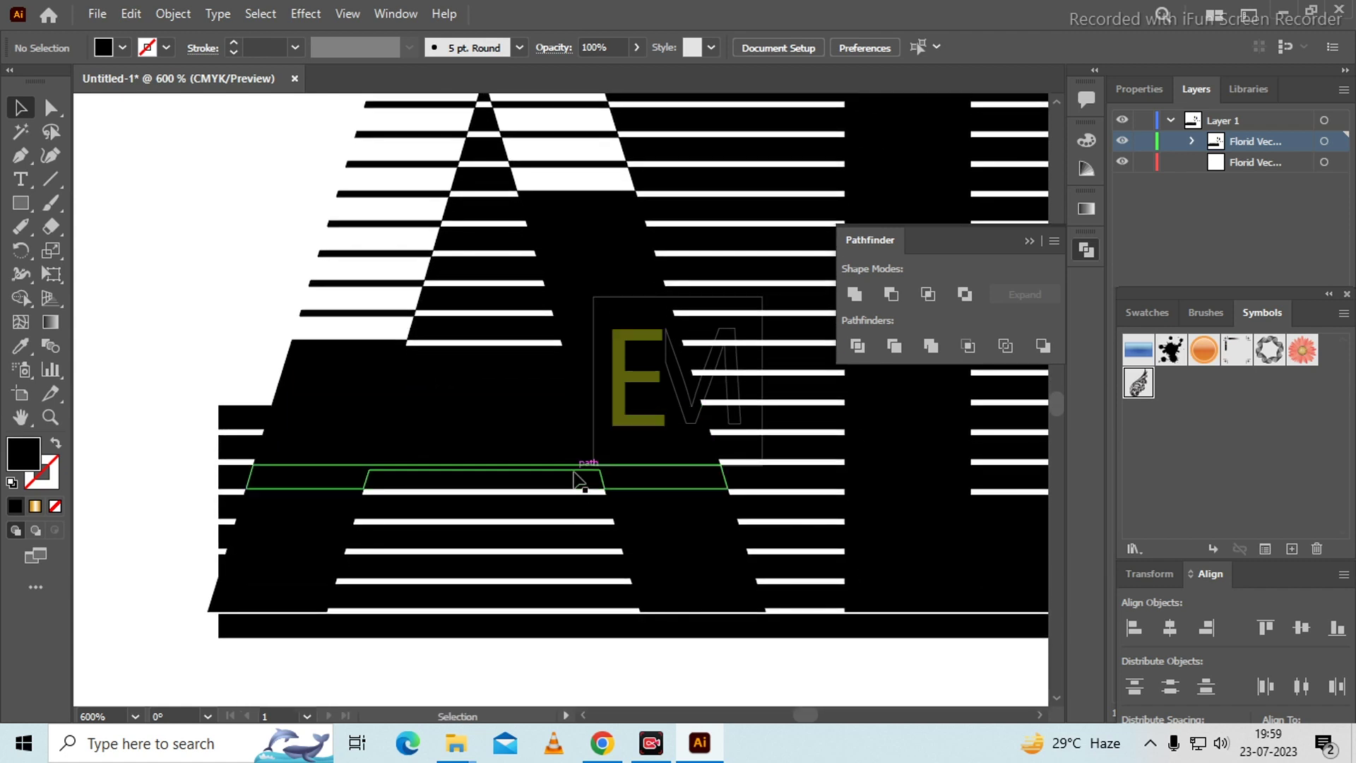
{"action": "left_click", "coordinate": [234, 428]}
{"action": "key", "text": "Delete"}
{"action": "left_click", "coordinate": [227, 448]}
{"action": "key", "text": "Delete"}
{"action": "left_click", "coordinate": [233, 475]}
{"action": "key", "text": "Delete"}
{"action": "left_click", "coordinate": [227, 505]}
{"action": "key", "text": "Delete"}
{"action": "left_click", "coordinate": [449, 507]}
{"action": "key", "text": "Delete"}
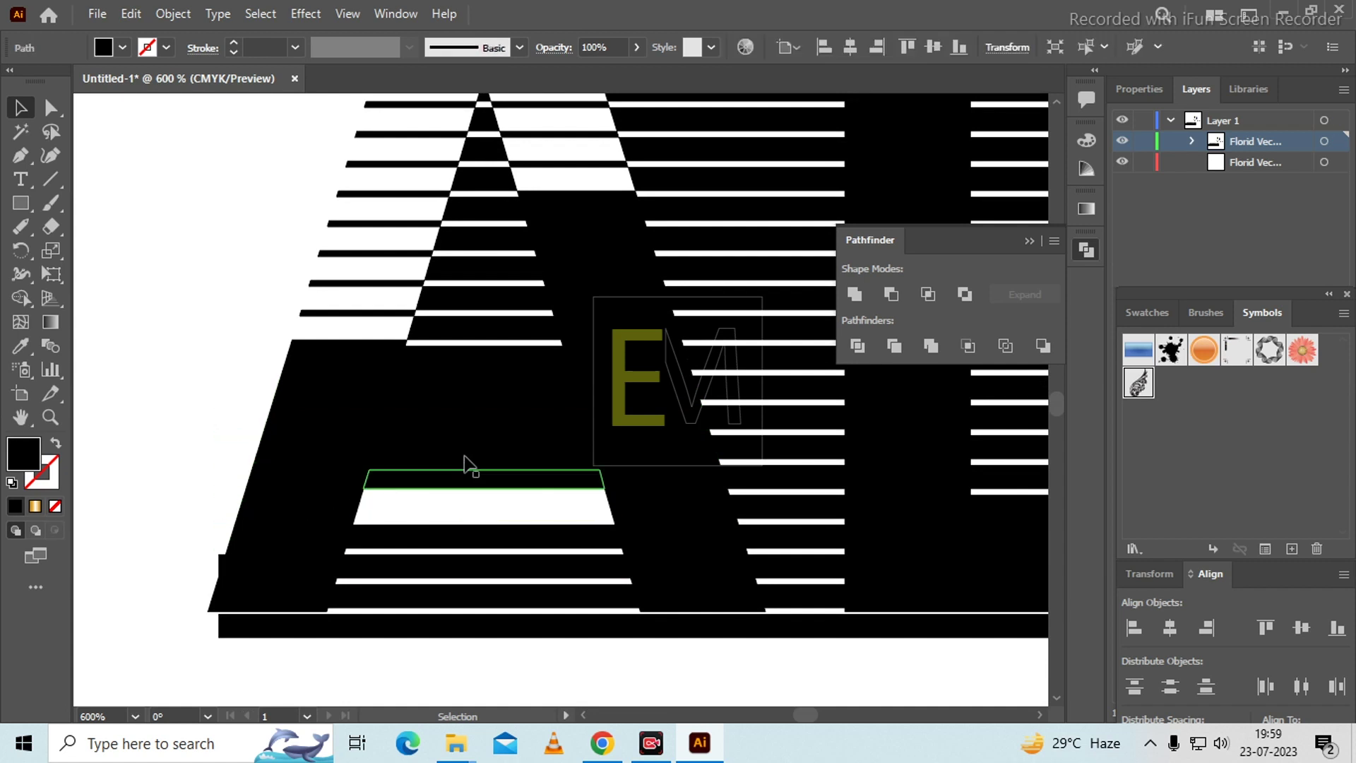
Delete the thick bar piece spanning the top of the first A's crossbar.
{"action": "left_click", "coordinate": [464, 375]}
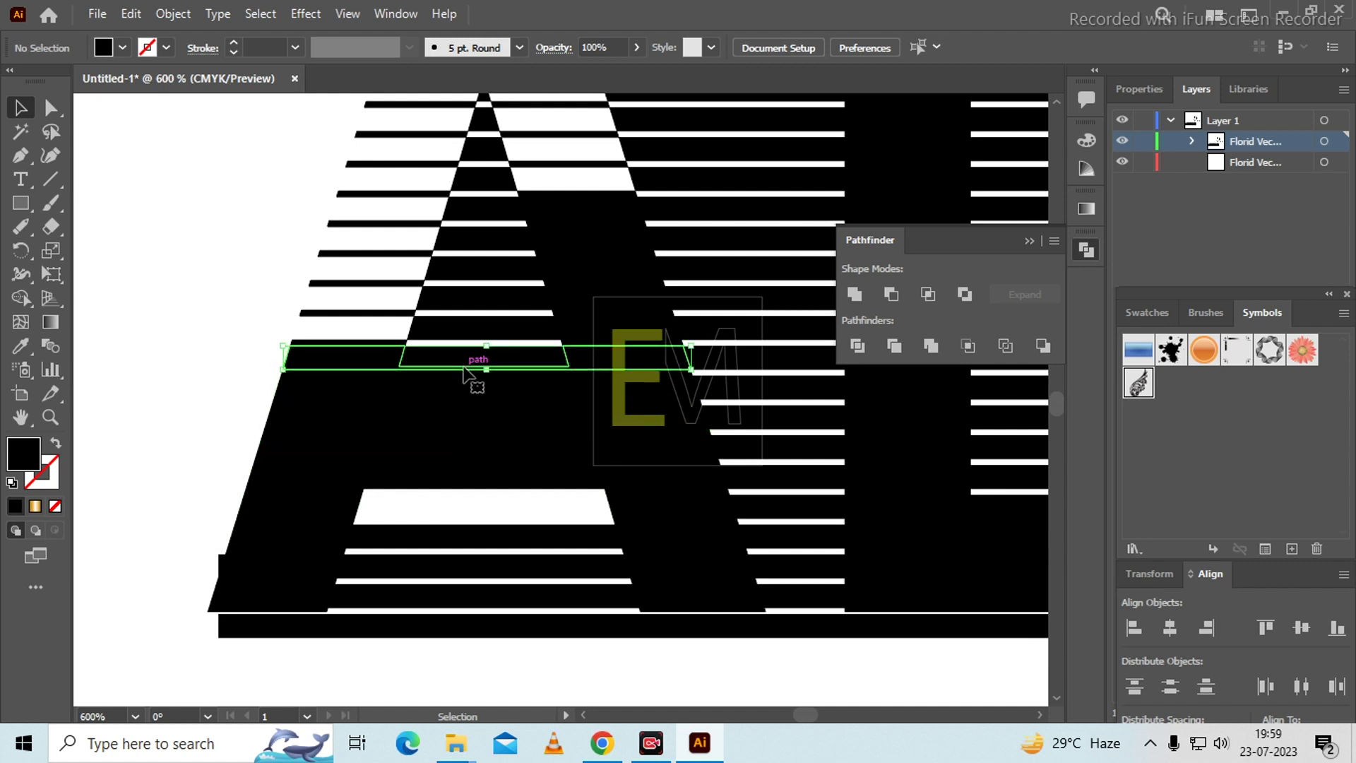
{"action": "key", "text": "Delete"}
{"action": "left_click", "coordinate": [464, 366]}
{"action": "key", "text": "Delete"}
Delete the bar pieces filling the triangular counter of the first A.
{"action": "left_click", "coordinate": [478, 332]}
{"action": "key", "text": "Delete"}
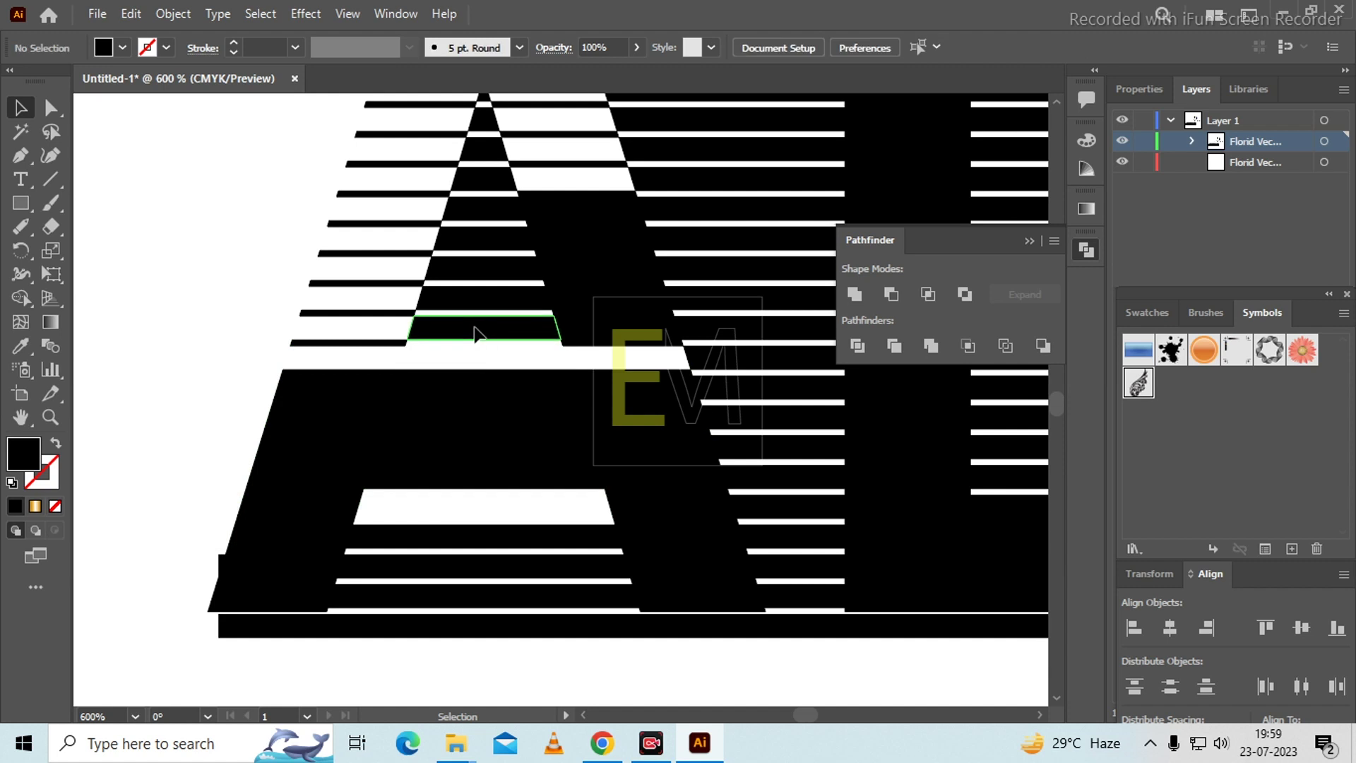
{"action": "left_click", "coordinate": [479, 303]}
{"action": "key", "text": "Delete"}
{"action": "left_click", "coordinate": [474, 249]}
{"action": "key", "text": "Delete"}
{"action": "left_click", "coordinate": [494, 180]}
{"action": "key", "text": "Delete"}
{"action": "left_click", "coordinate": [497, 150]}
{"action": "key", "text": "Delete"}
{"action": "left_click", "coordinate": [484, 124]}
{"action": "key", "text": "Delete"}
{"action": "scroll", "coordinate": [498, 240], "scroll_direction": "up", "scroll_amount": 2}
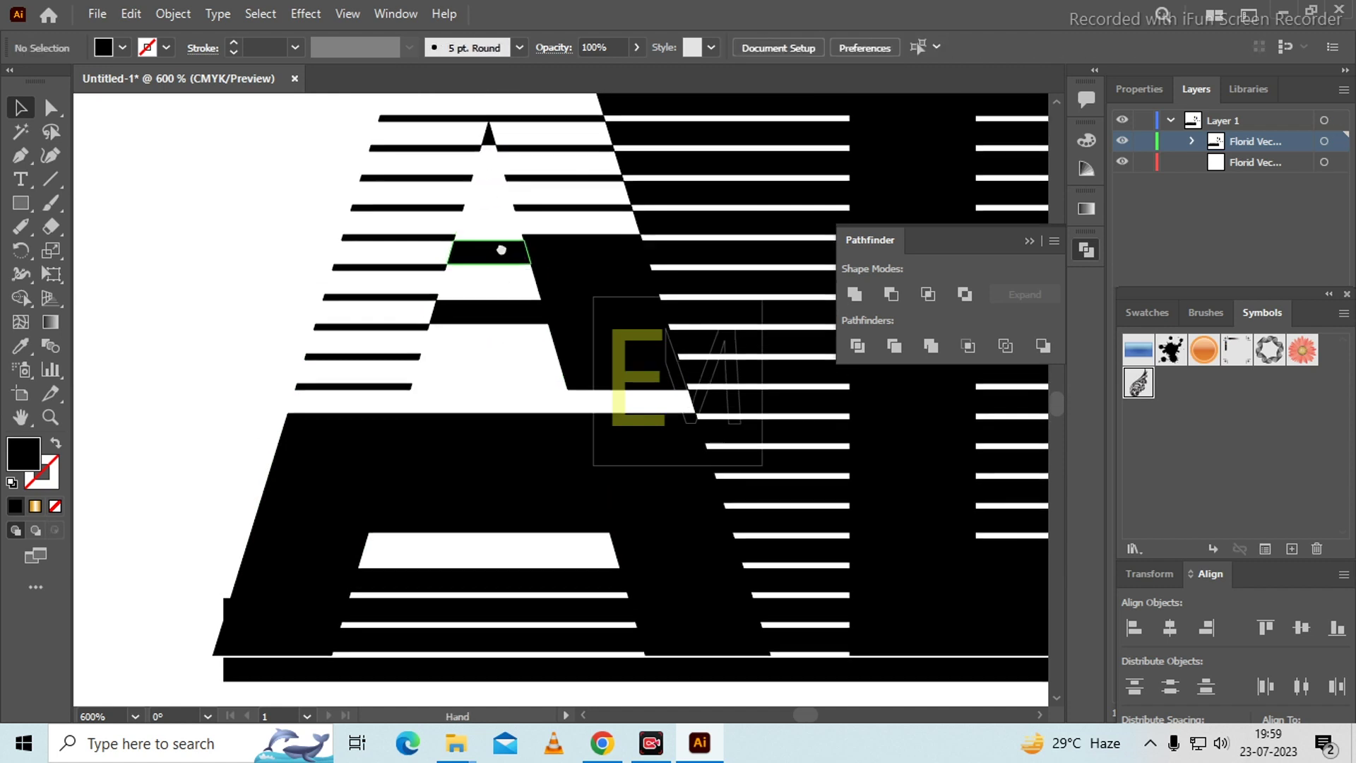
{"action": "left_click", "coordinate": [495, 136]}
{"action": "key", "text": "Delete"}
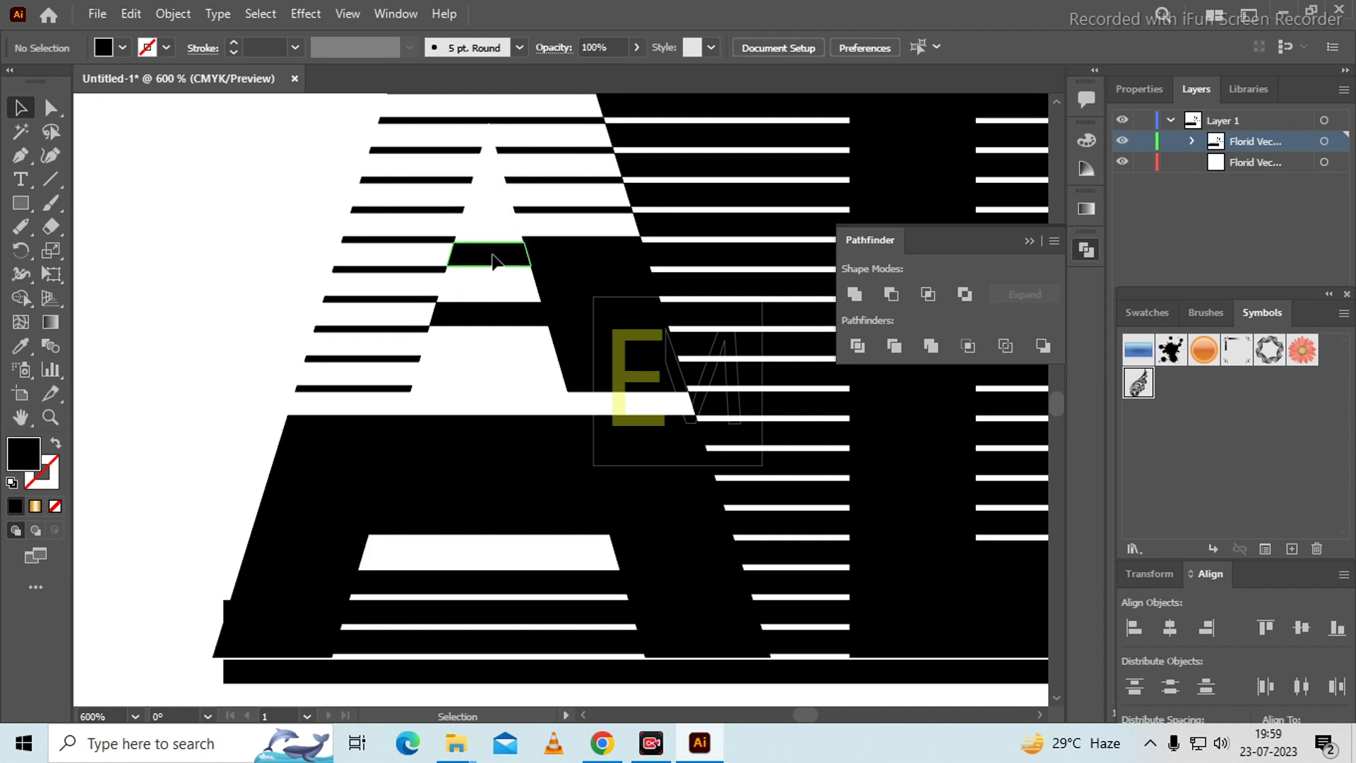
{"action": "left_click", "coordinate": [493, 261]}
{"action": "key", "text": "Delete"}
{"action": "left_click", "coordinate": [469, 324]}
{"action": "key", "text": "Delete"}
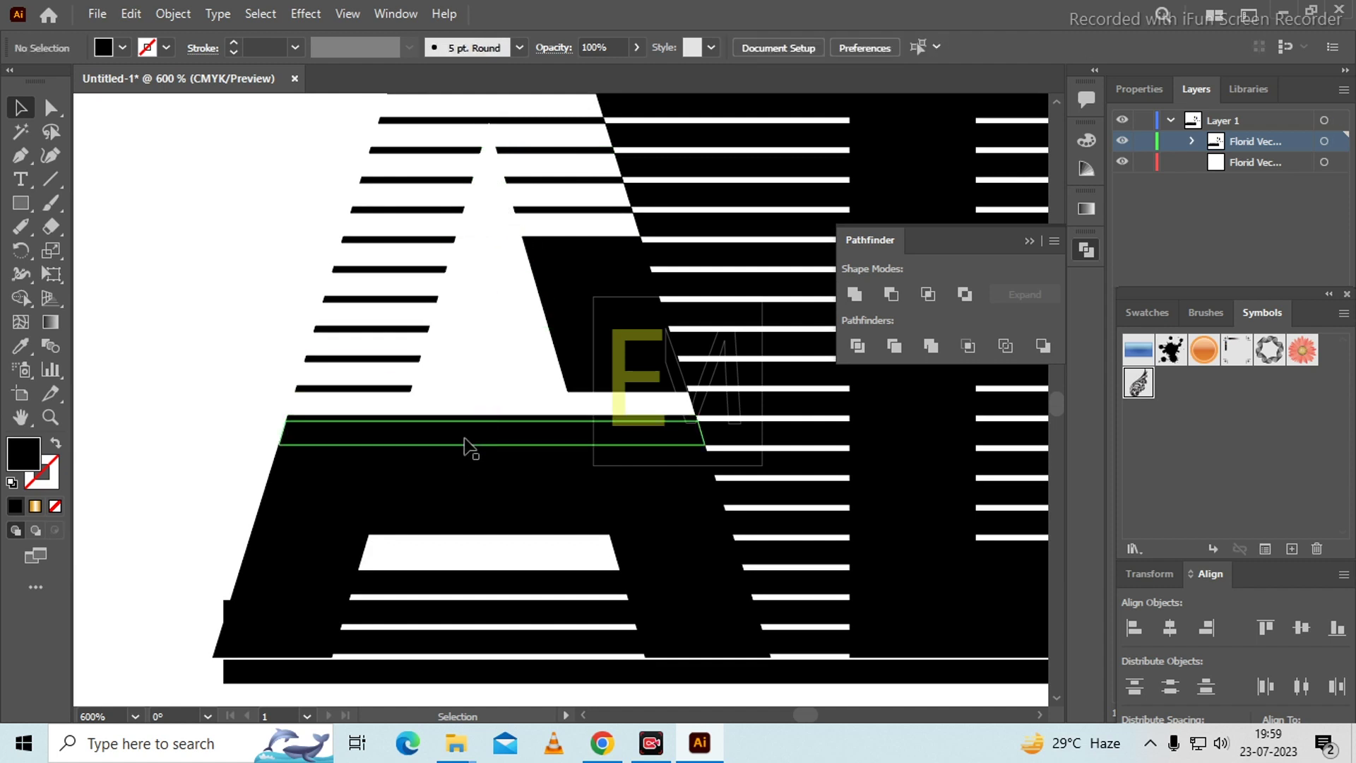
Delete the remaining thick bar pieces across the first A's crossbar, leaving only the thin strips.
{"action": "left_click", "coordinate": [466, 446]}
{"action": "key", "text": "Delete"}
{"action": "left_click", "coordinate": [469, 470]}
{"action": "key", "text": "Delete"}
{"action": "left_click", "coordinate": [470, 491]}
{"action": "key", "text": "Delete"}
{"action": "left_click", "coordinate": [473, 530]}
{"action": "key", "text": "Delete"}
{"action": "left_click", "coordinate": [469, 522]}
{"action": "key", "text": "Delete"}
Delete the thick bar pieces on the first A's left leg directly below the crossbar.
{"action": "left_click", "coordinate": [310, 535]}
{"action": "key", "text": "Delete"}
{"action": "scroll", "coordinate": [558, 488], "scroll_direction": "down", "scroll_amount": 2}
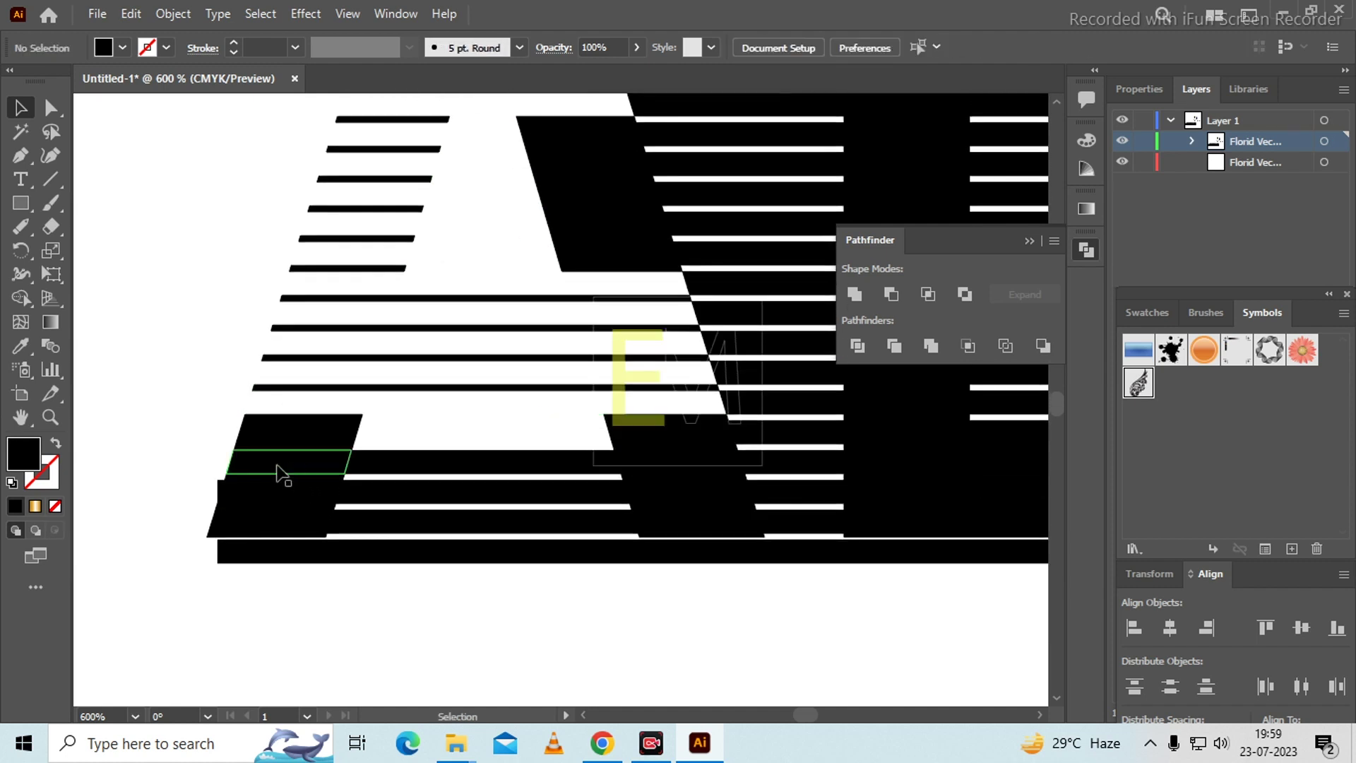
{"action": "left_click", "coordinate": [290, 455]}
{"action": "key", "text": "Delete"}
{"action": "left_click", "coordinate": [311, 442]}
{"action": "key", "text": "Delete"}
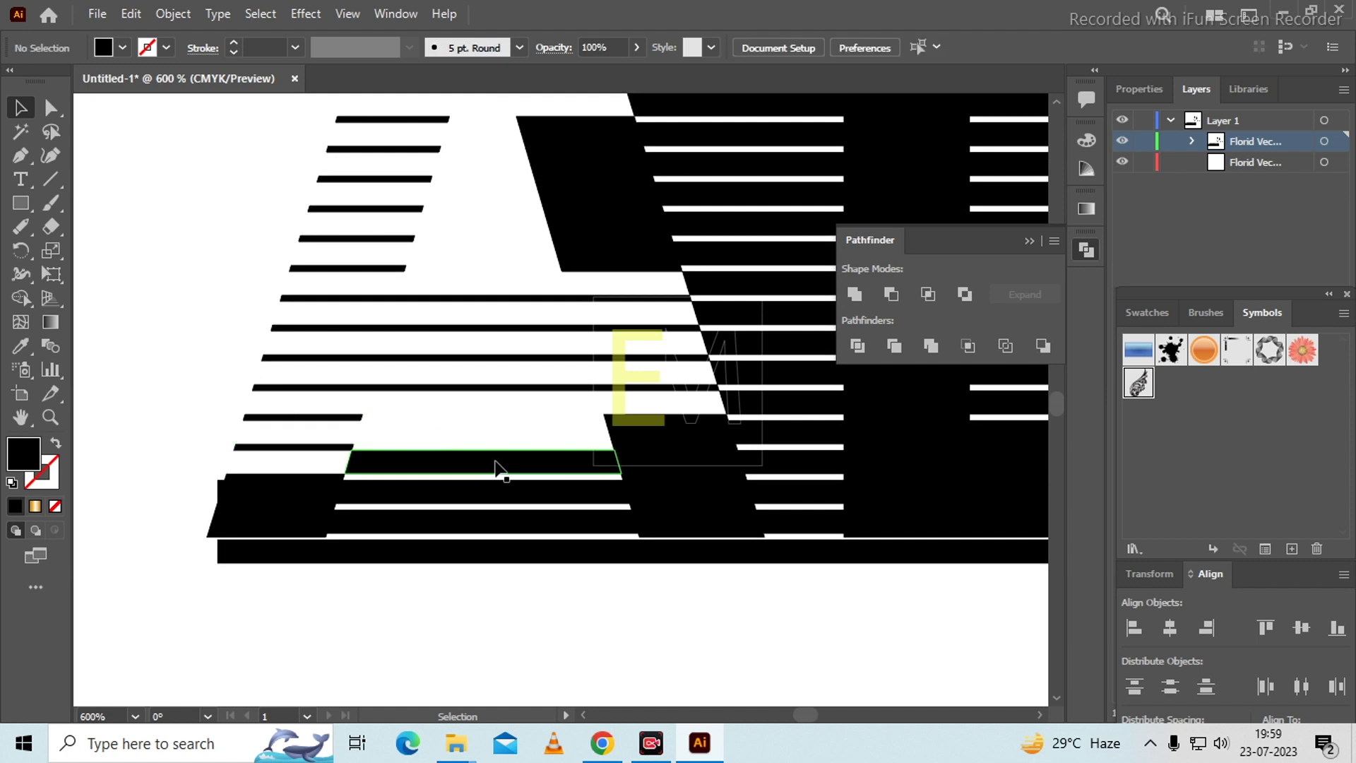
Delete a bar piece between the first A's legs and the thick pieces on its lower right leg.
{"action": "left_click", "coordinate": [498, 468]}
{"action": "key", "text": "Delete"}
{"action": "left_click", "coordinate": [710, 468]}
{"action": "key", "text": "Delete"}
{"action": "left_click", "coordinate": [672, 439]}
{"action": "key", "text": "Delete"}
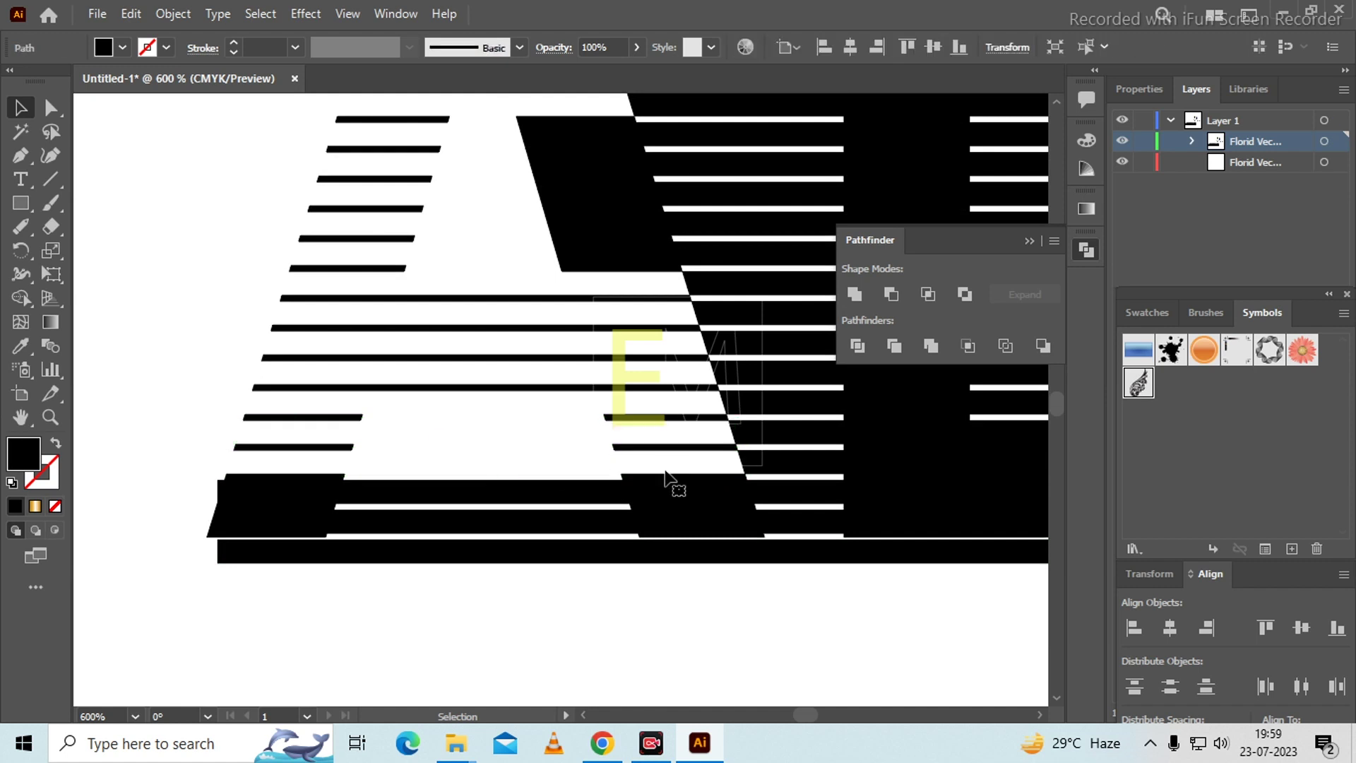
{"action": "left_click", "coordinate": [689, 502]}
{"action": "key", "text": "Delete"}
Delete the bar pieces left between the first A's feet together with the full-width bar below the lettering.
{"action": "left_click_drag", "start_coordinate": [432, 448], "coordinate": [454, 516]}
{"action": "left_click_drag", "start_coordinate": [431, 424], "coordinate": [448, 514]}
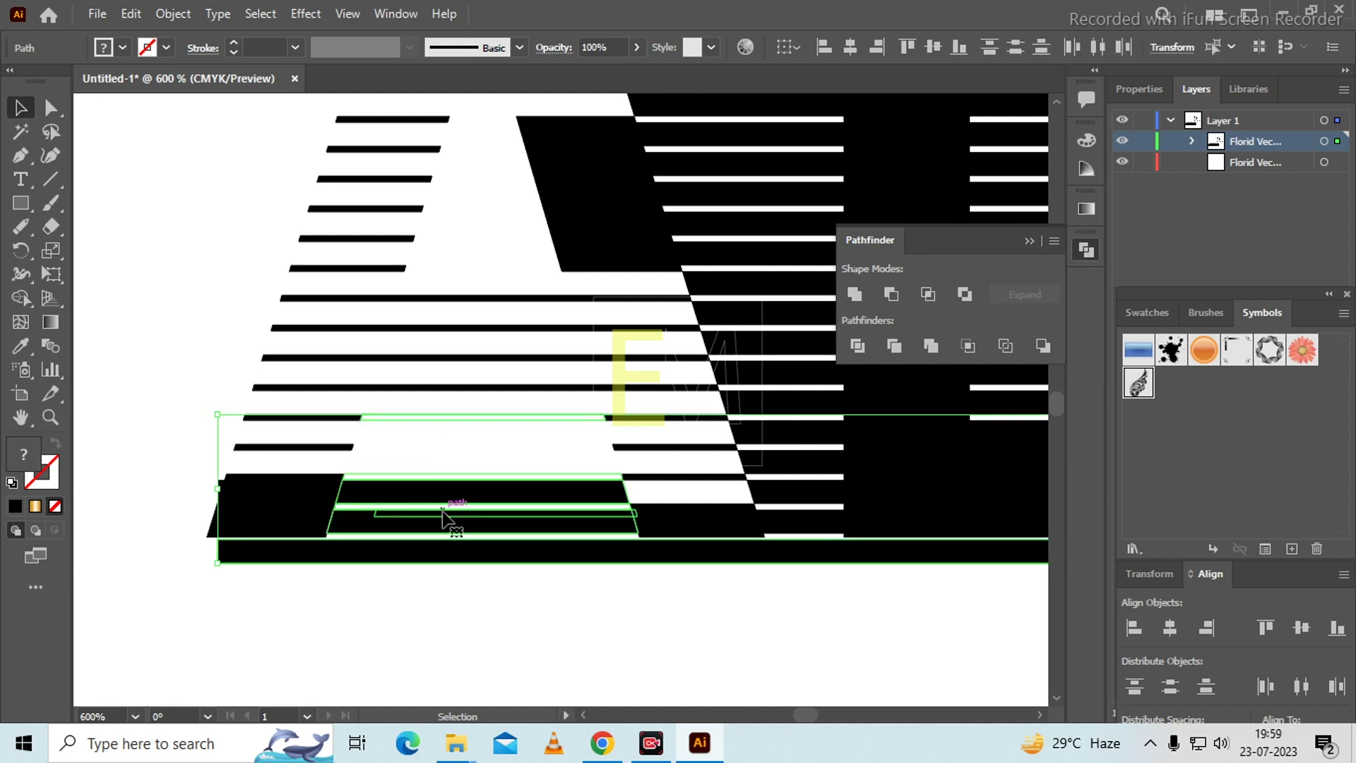
{"action": "key", "text": "Delete"}
Delete the thick bar pieces on the first A's left foot and the sliver just outside it.
{"action": "left_click", "coordinate": [309, 505]}
{"action": "key", "text": "Delete"}
{"action": "left_click", "coordinate": [276, 530]}
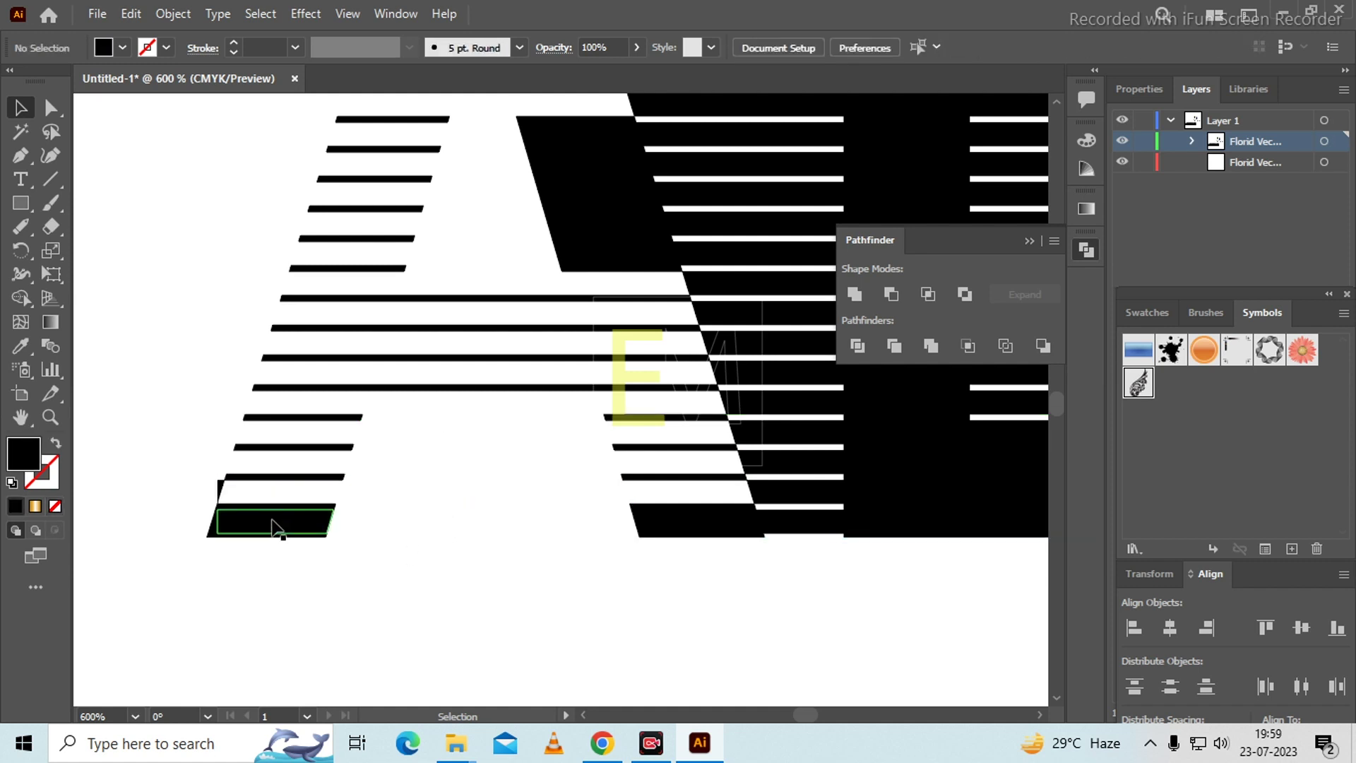
{"action": "key", "text": "Delete"}
{"action": "left_click", "coordinate": [219, 494]}
{"action": "key", "text": "Delete"}
Try deleting the lowest strips of the first A's left foot, and undo the deletion.
{"action": "left_click_drag", "start_coordinate": [211, 510], "coordinate": [339, 539]}
{"action": "key", "text": "Delete"}
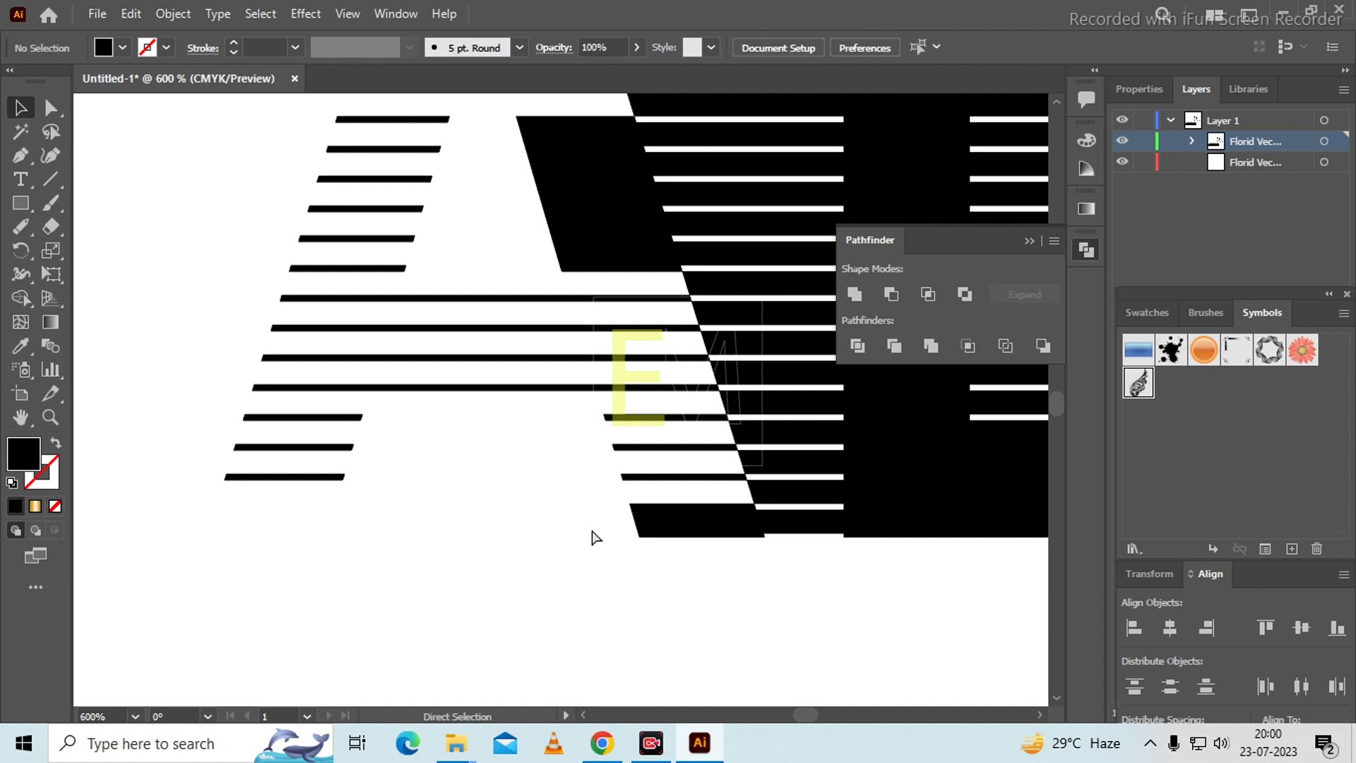
{"action": "key", "text": "ctrl+z"}
Delete all the bar pieces between the first A and the first D.
{"action": "scroll", "coordinate": [469, 457], "scroll_direction": "down", "scroll_amount": 4}
{"action": "scroll", "coordinate": [669, 417], "scroll_direction": "up", "scroll_amount": 2}
{"action": "key", "text": "space"}
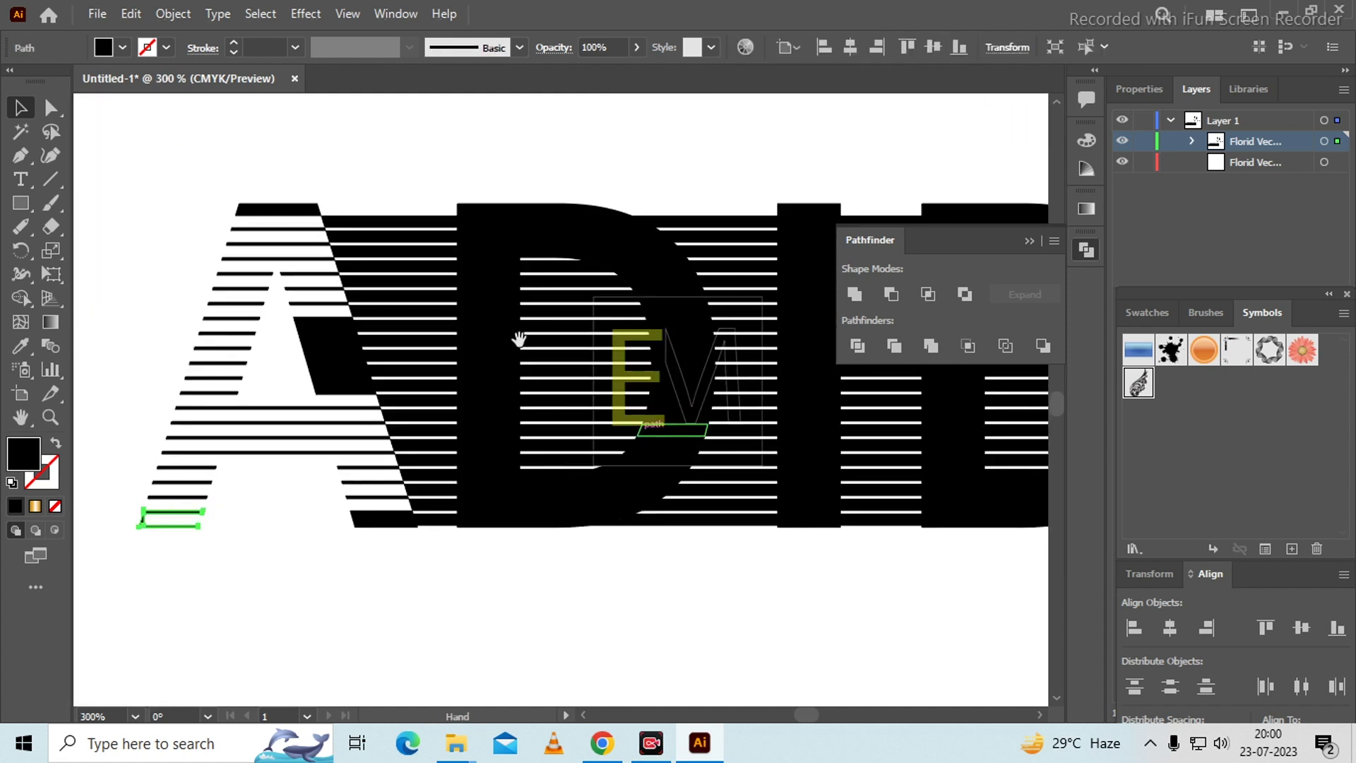
{"action": "left_click_drag", "start_coordinate": [519, 339], "coordinate": [352, 358]}
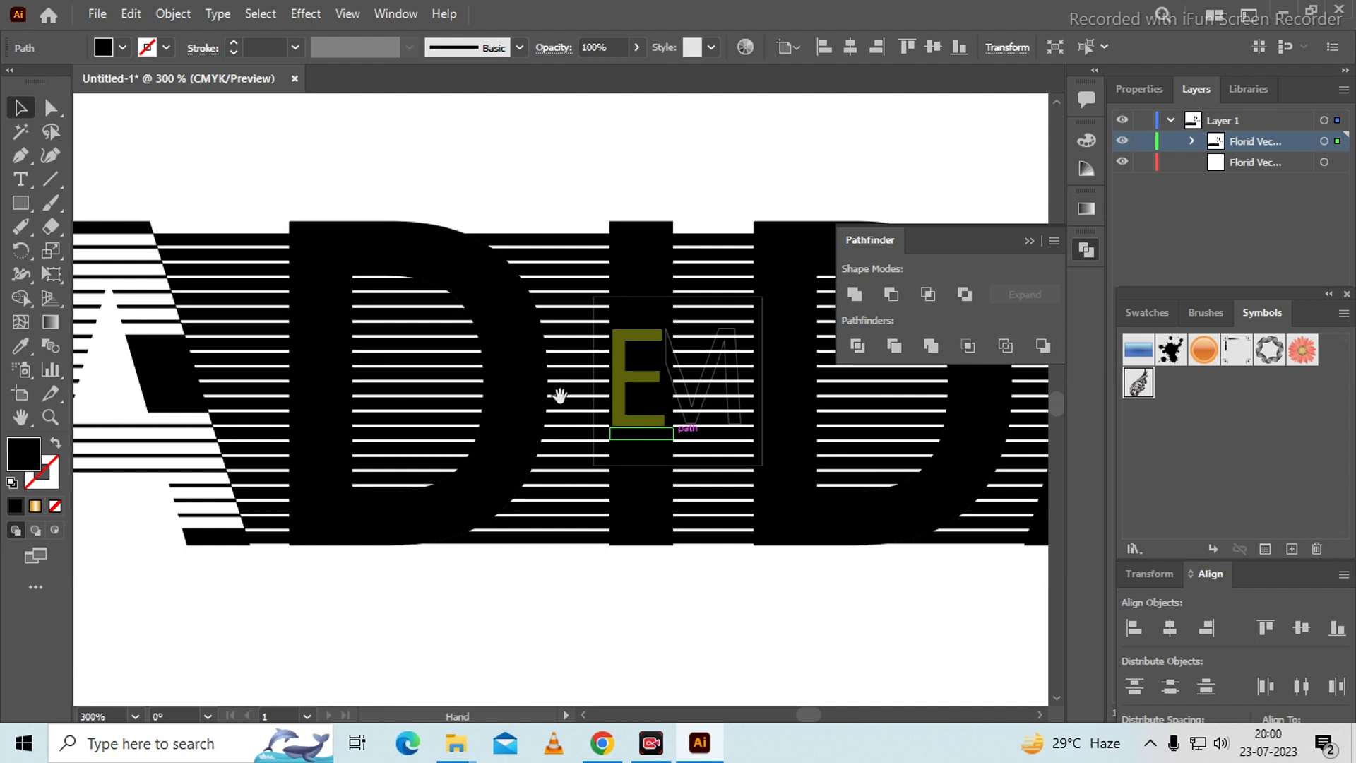
{"action": "scroll", "coordinate": [472, 300], "scroll_direction": "down", "scroll_amount": 1}
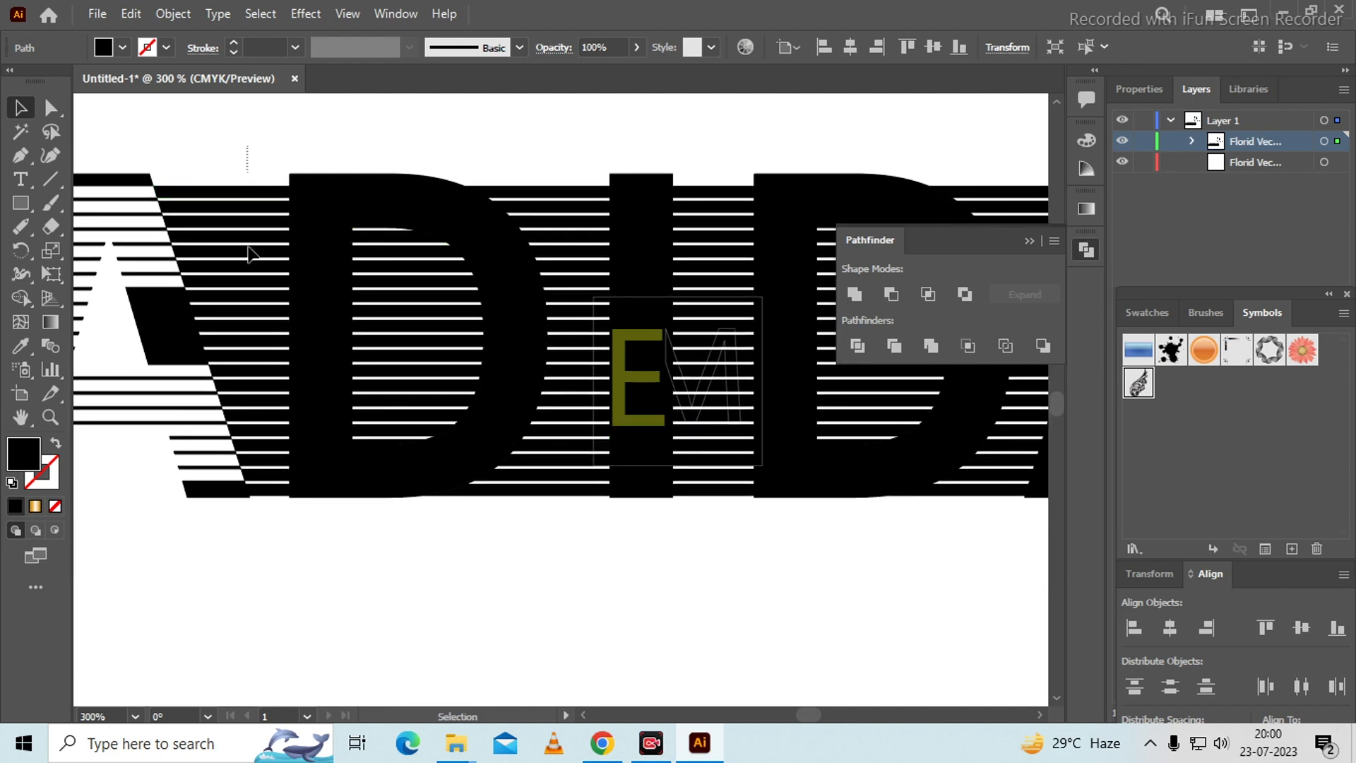
{"action": "key", "text": "Delete"}
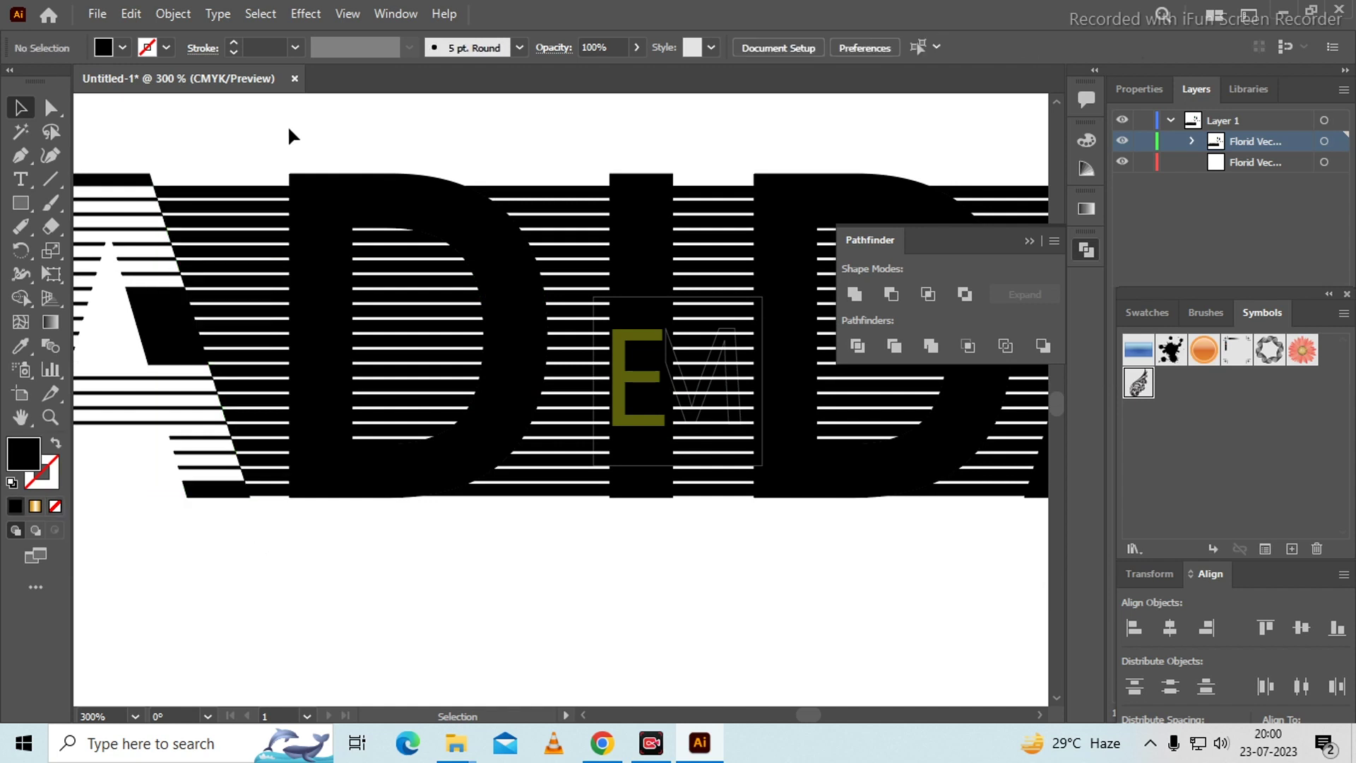
{"action": "left_click_drag", "start_coordinate": [271, 173], "coordinate": [265, 550]}
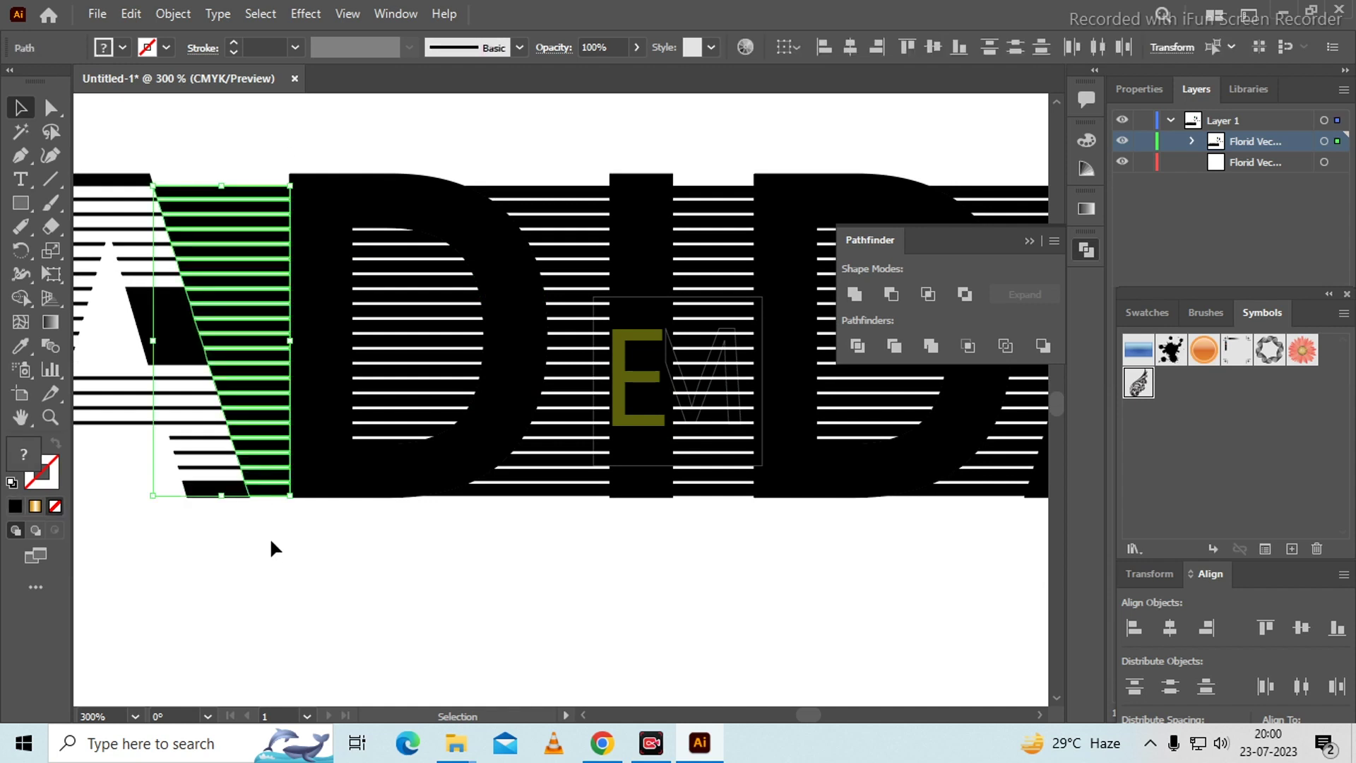
{"action": "key", "text": "Delete"}
Delete the remaining thick bar pieces on the first A's right foot and in the middle of its right leg.
{"action": "left_click", "coordinate": [230, 494]}
{"action": "key", "text": "Delete"}
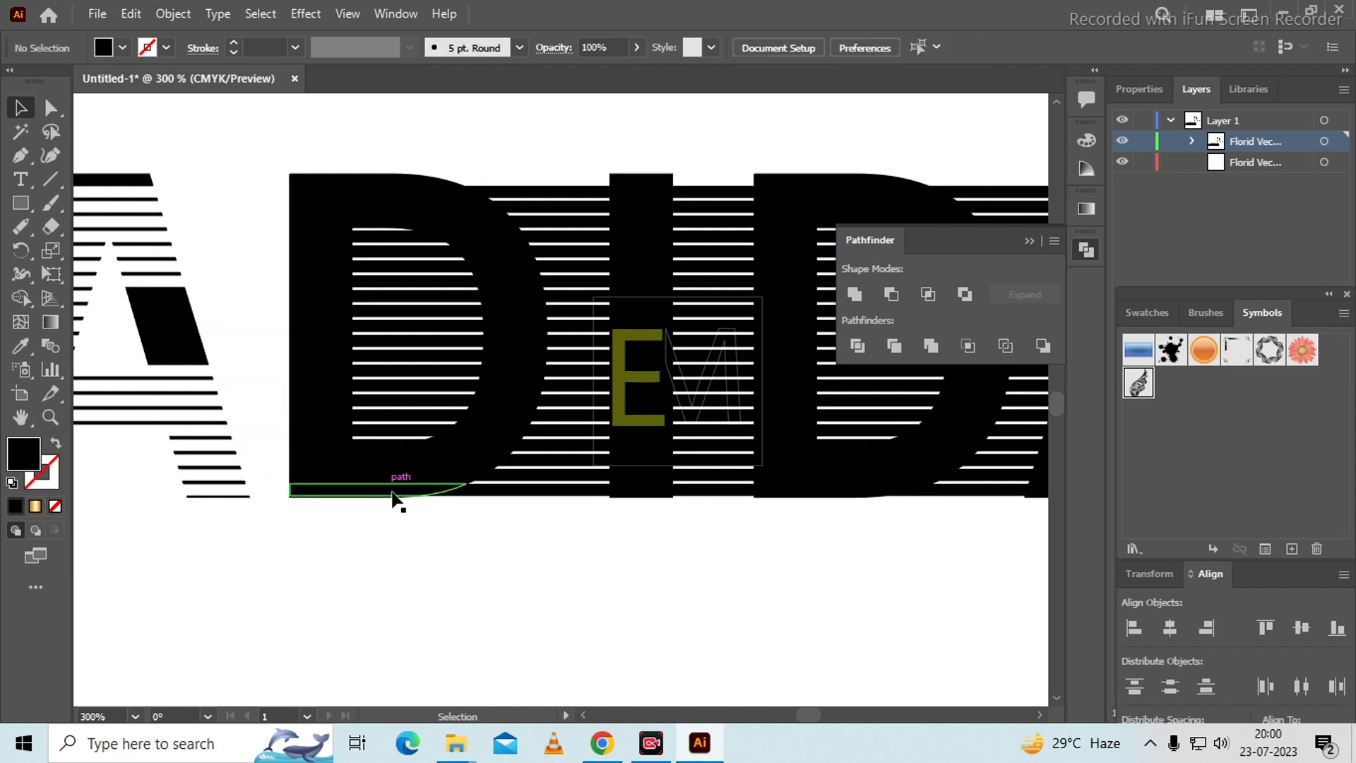
{"action": "left_click", "coordinate": [185, 356]}
{"action": "key", "text": "Delete"}
{"action": "left_click", "coordinate": [176, 341]}
{"action": "key", "text": "Delete"}
{"action": "left_click", "coordinate": [169, 324]}
{"action": "key", "text": "Delete"}
{"action": "left_click", "coordinate": [173, 307]}
{"action": "key", "text": "Delete"}
{"action": "left_click", "coordinate": [173, 293]}
{"action": "key", "text": "Delete"}
Try deleting the top strip of the first A, undo the deletion, and clear the selection.
{"action": "left_click", "coordinate": [144, 181]}
{"action": "key", "text": "Delete"}
{"action": "key", "text": "ctrl+z"}
{"action": "left_click", "coordinate": [181, 132]}
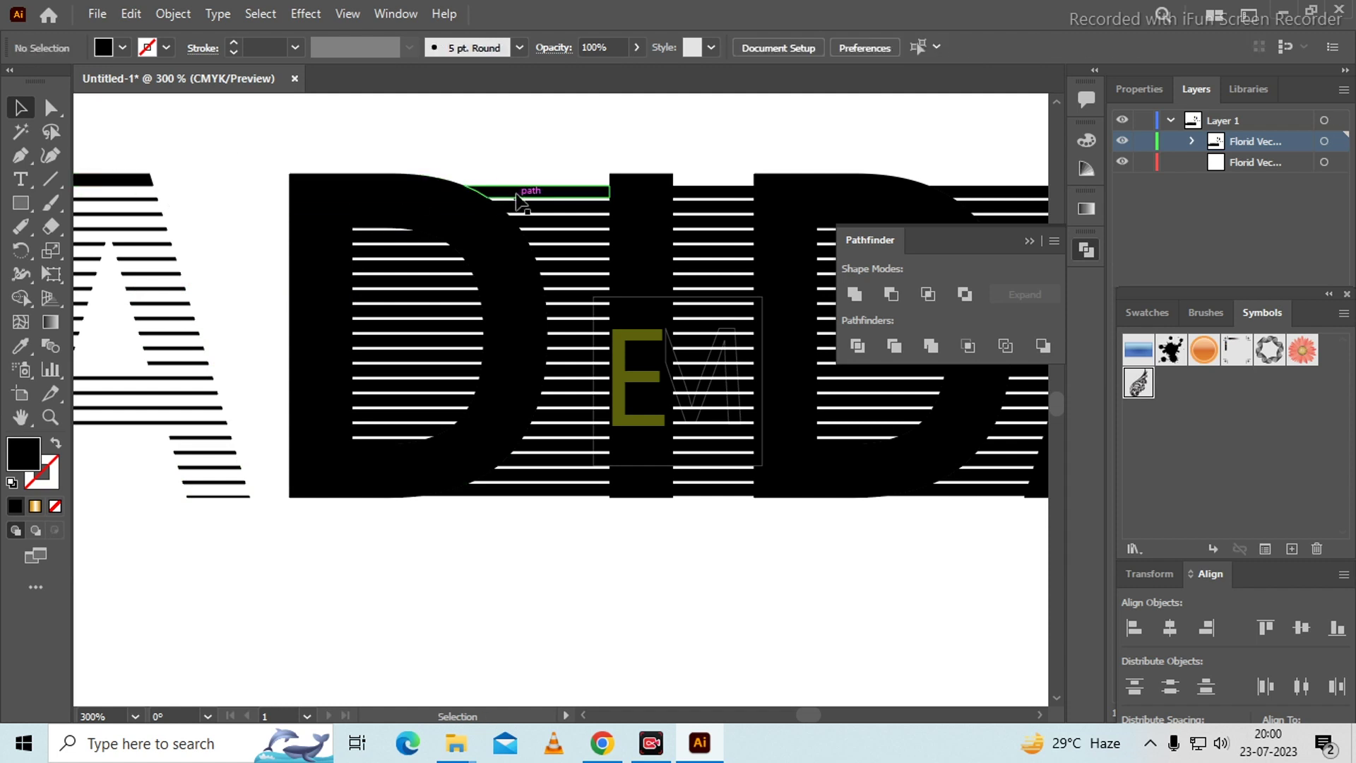
{"action": "double_click", "coordinate": [518, 198]}
{"action": "left_click", "coordinate": [542, 141]}
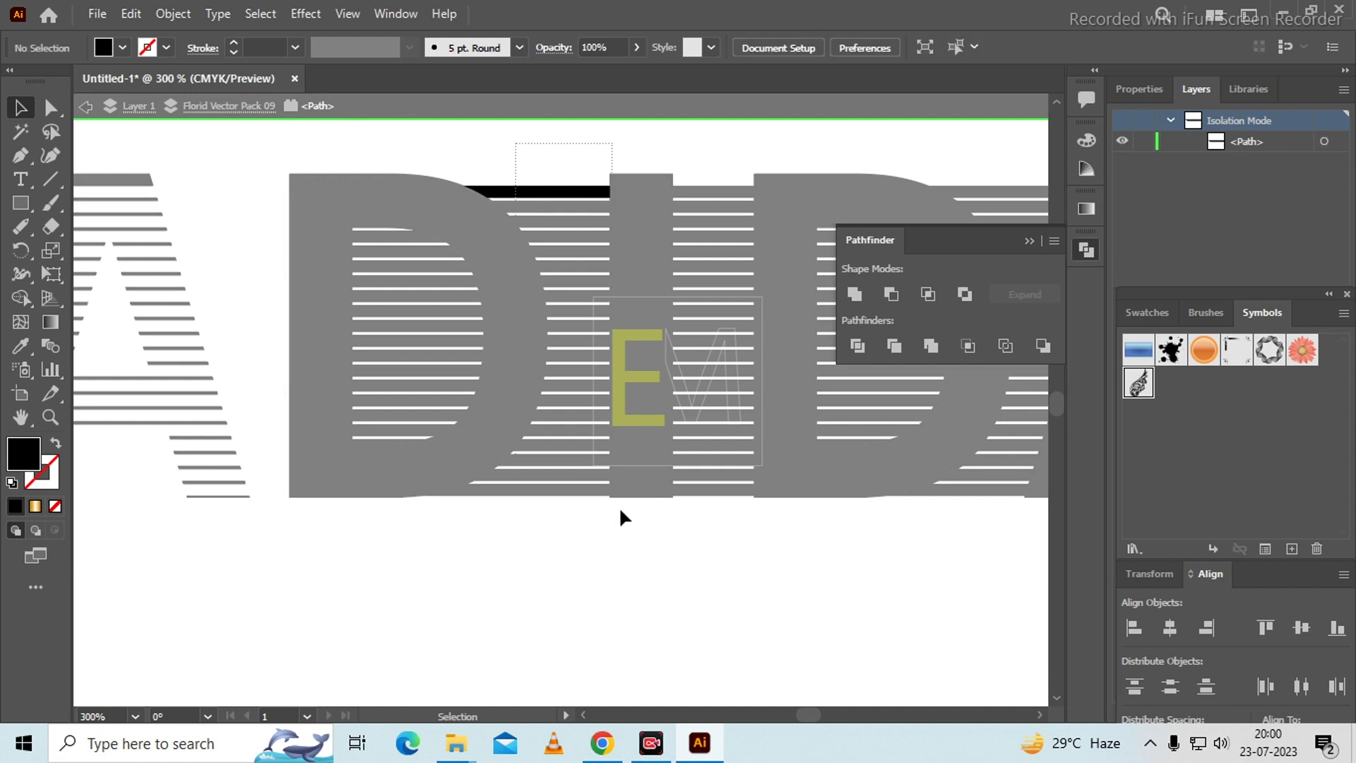
{"action": "double_click", "coordinate": [569, 576]}
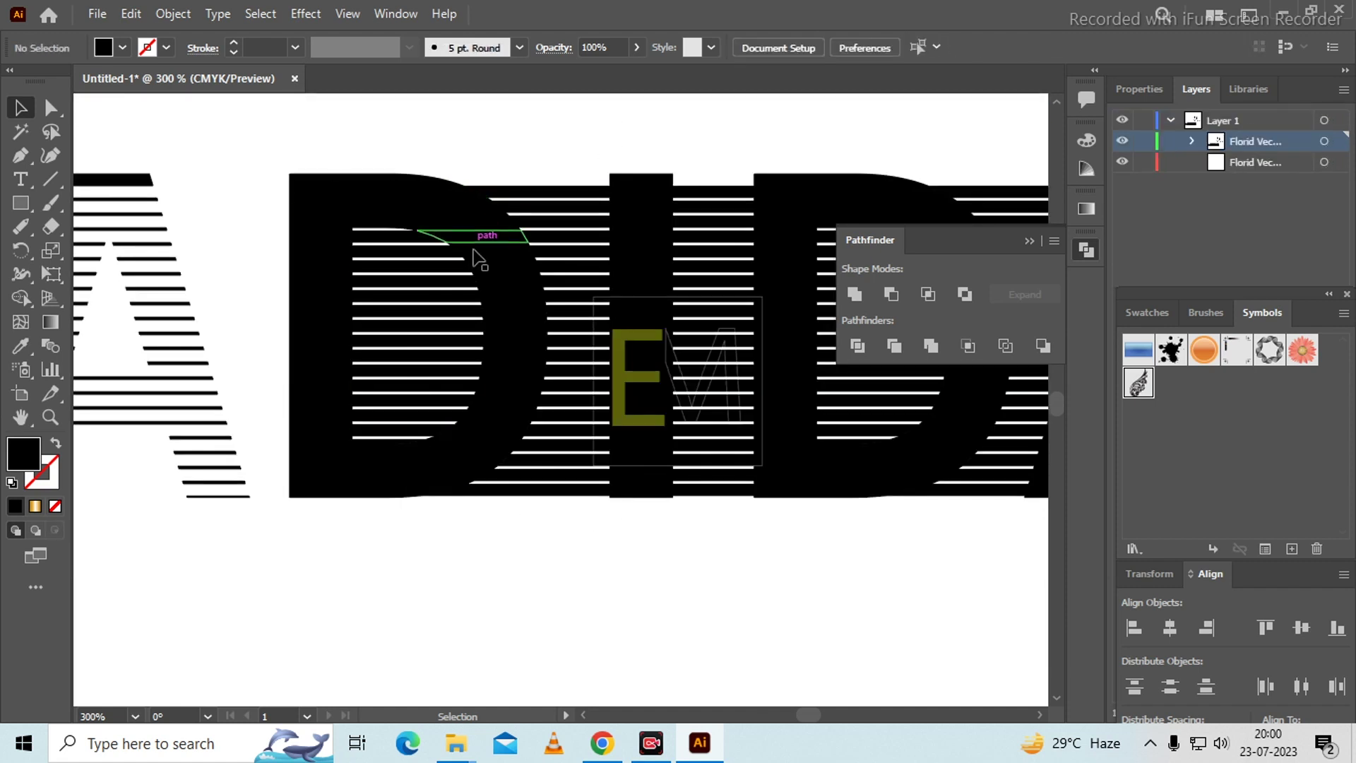
Group all the pieces of the remaining letters DIDAS and their bars, and deselect the group.
{"action": "scroll", "coordinate": [469, 275], "scroll_direction": "down", "scroll_amount": 2}
{"action": "left_click_drag", "start_coordinate": [349, 486], "coordinate": [404, 454]}
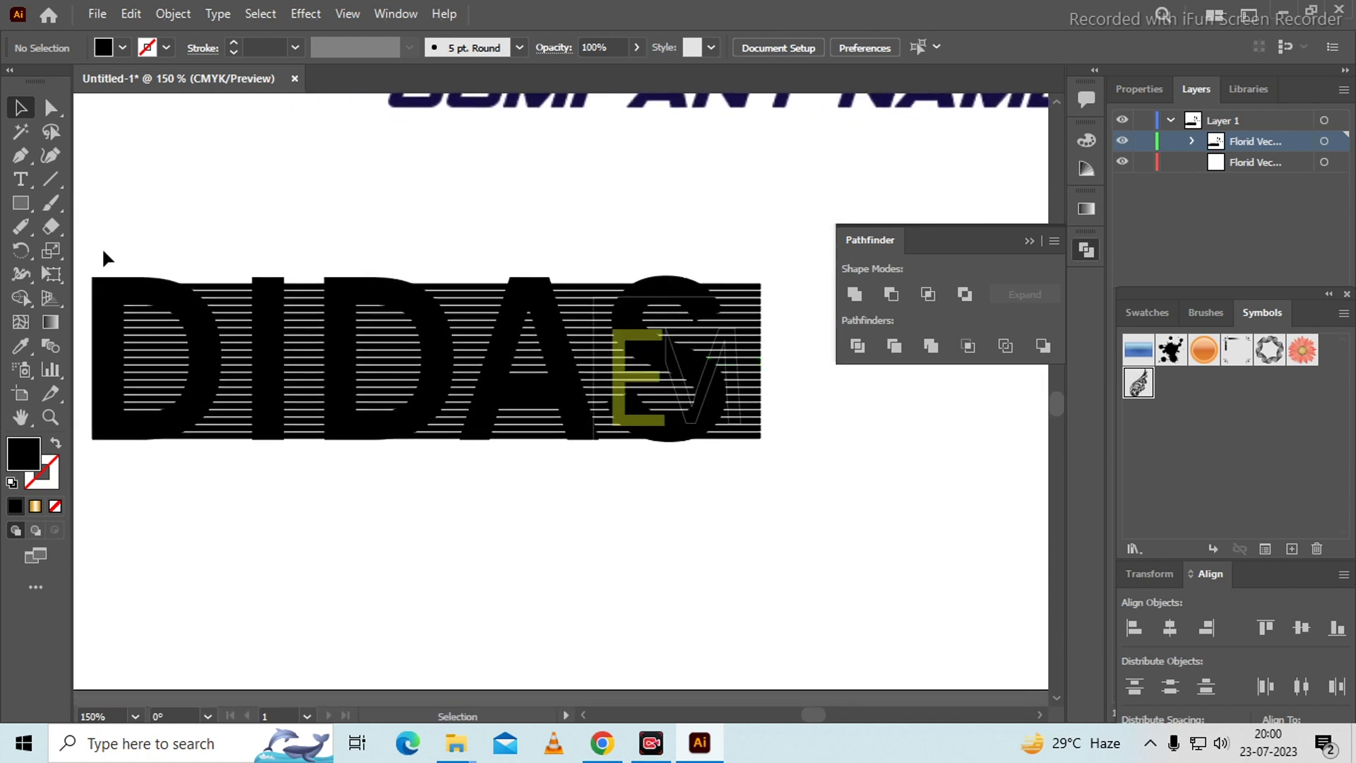
{"action": "left_click_drag", "start_coordinate": [432, 531], "coordinate": [760, 515]}
{"action": "right_click", "coordinate": [613, 361]}
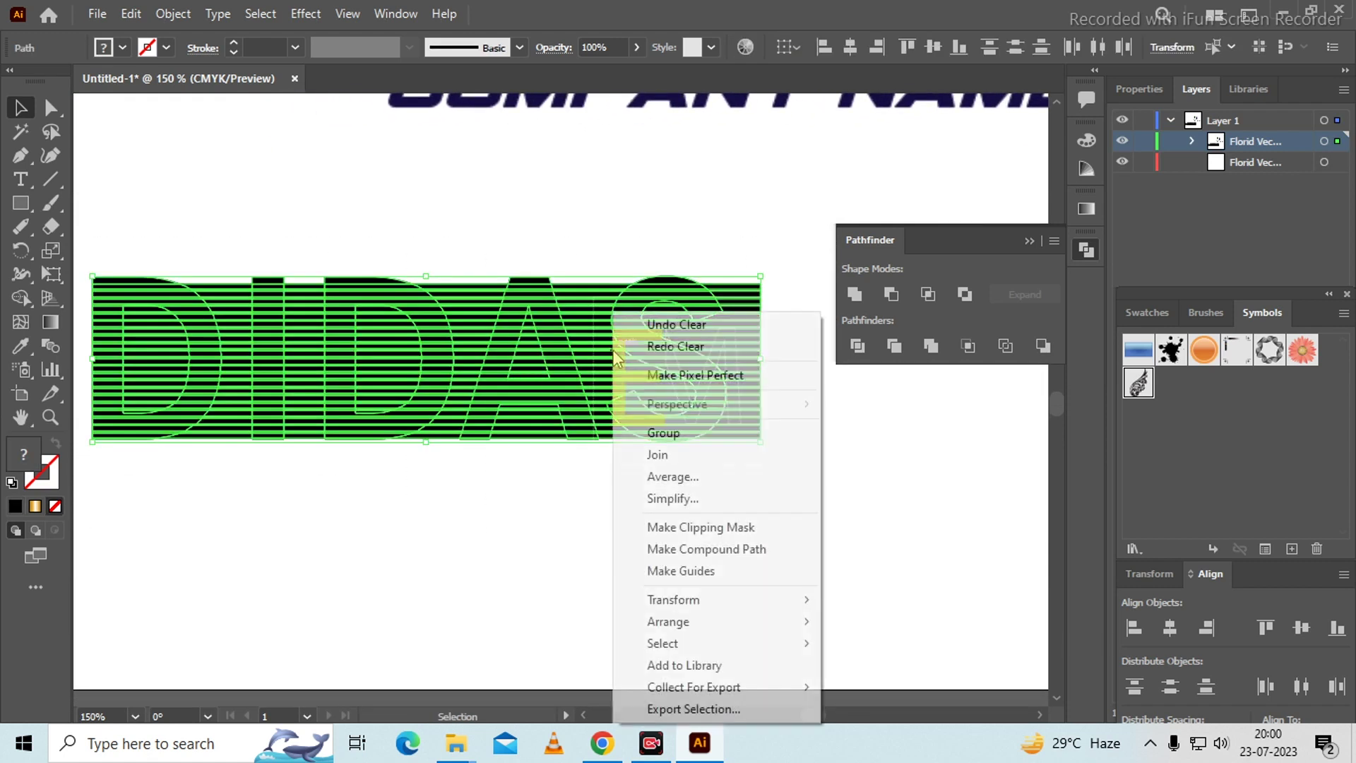
{"action": "left_click", "coordinate": [693, 430]}
{"action": "left_click", "coordinate": [502, 502]}
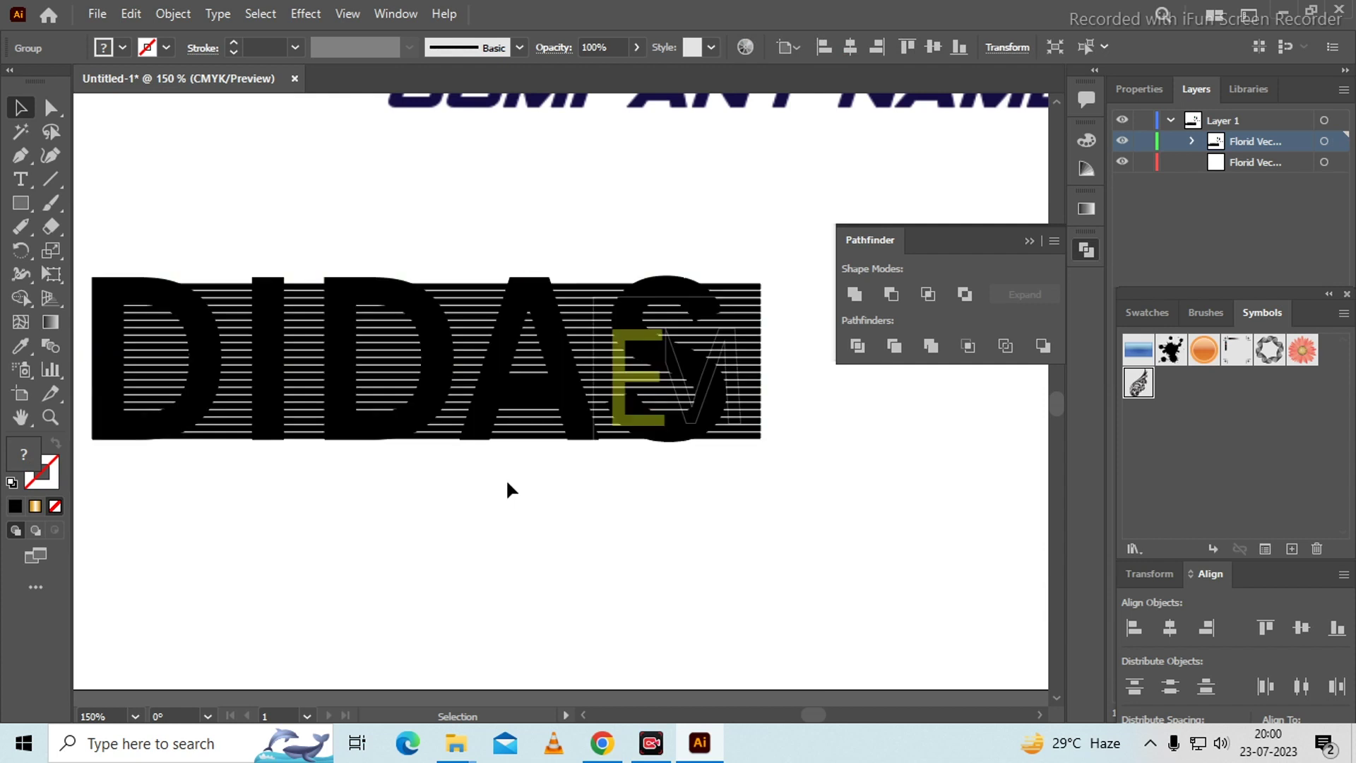
Isolate the DIDAS group and delete the bar pieces between the upper parts of the A and the S.
{"action": "left_click", "coordinate": [548, 353]}
{"action": "double_click", "coordinate": [572, 349]}
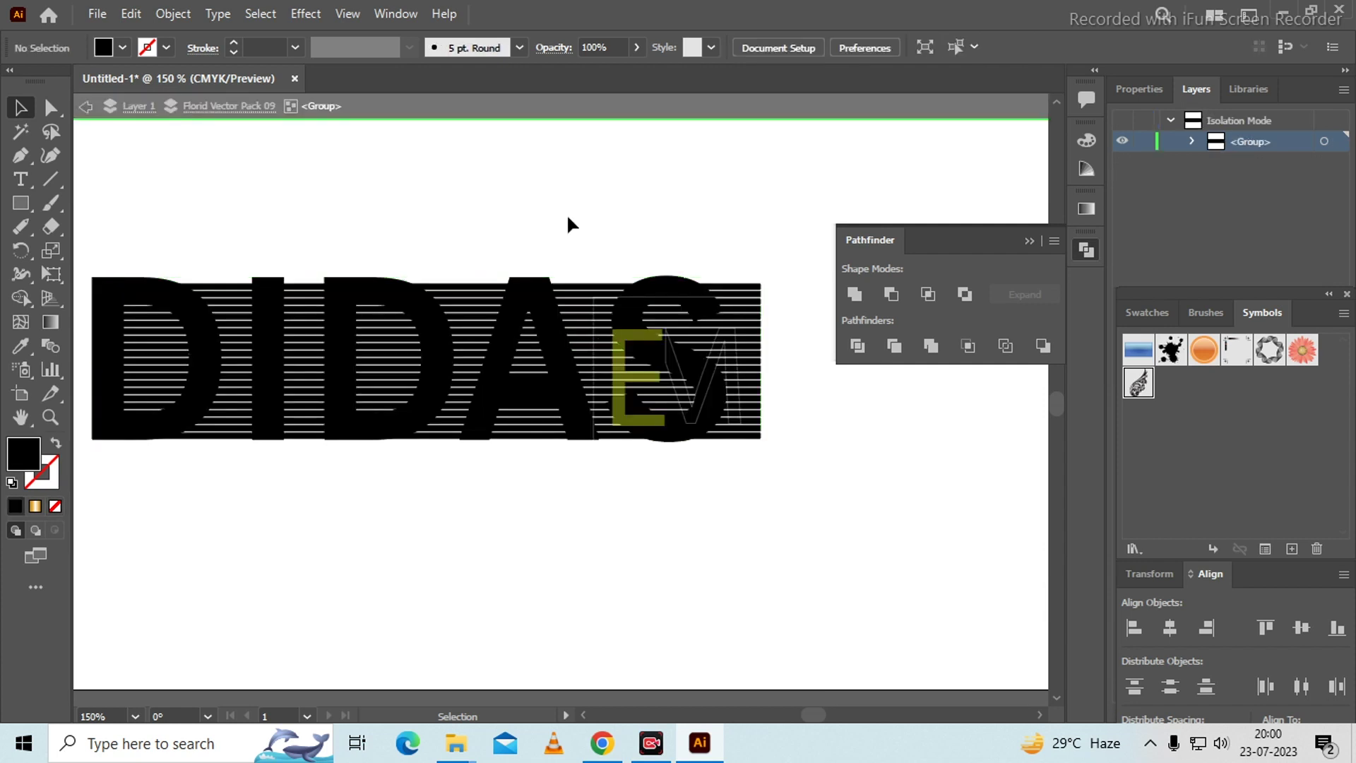
{"action": "left_click", "coordinate": [597, 316]}
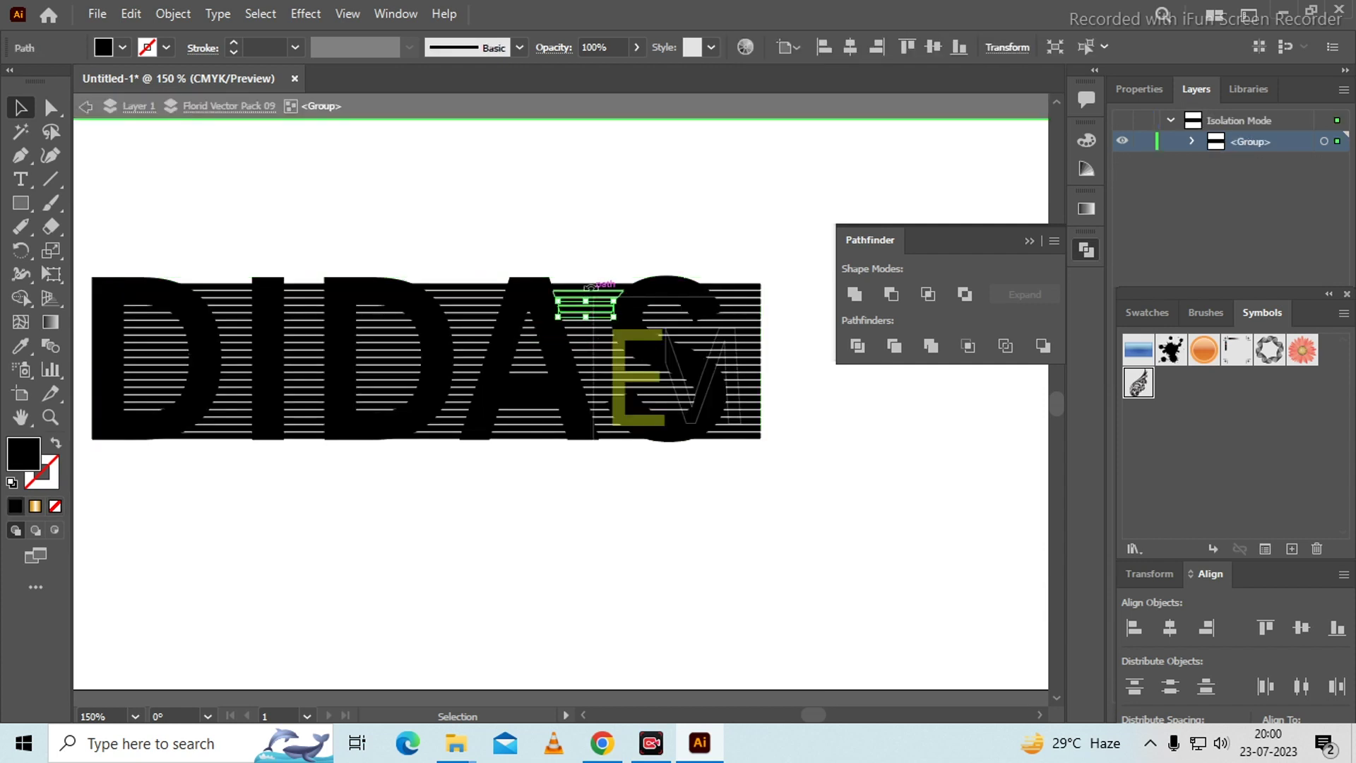
{"action": "left_click", "coordinate": [601, 394], "text": "shift"}
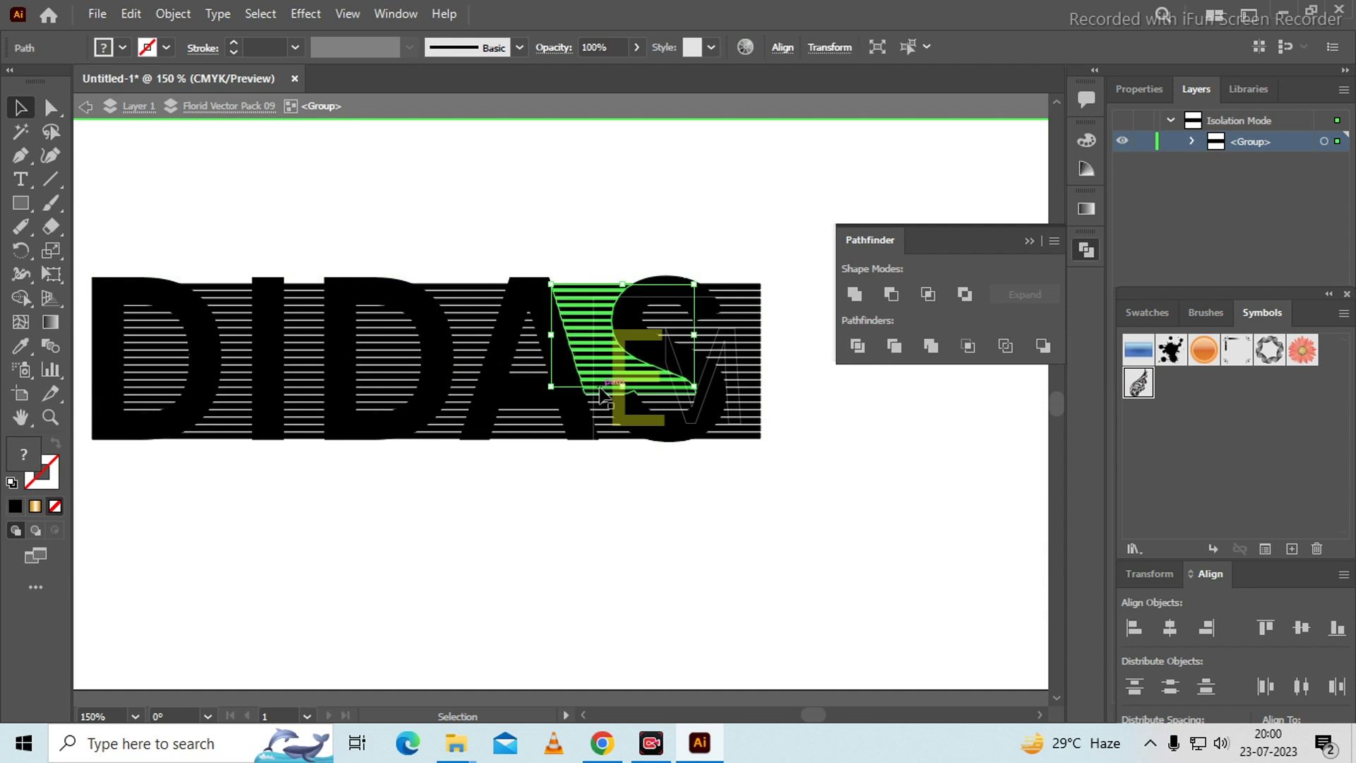
{"action": "key", "text": "Delete"}
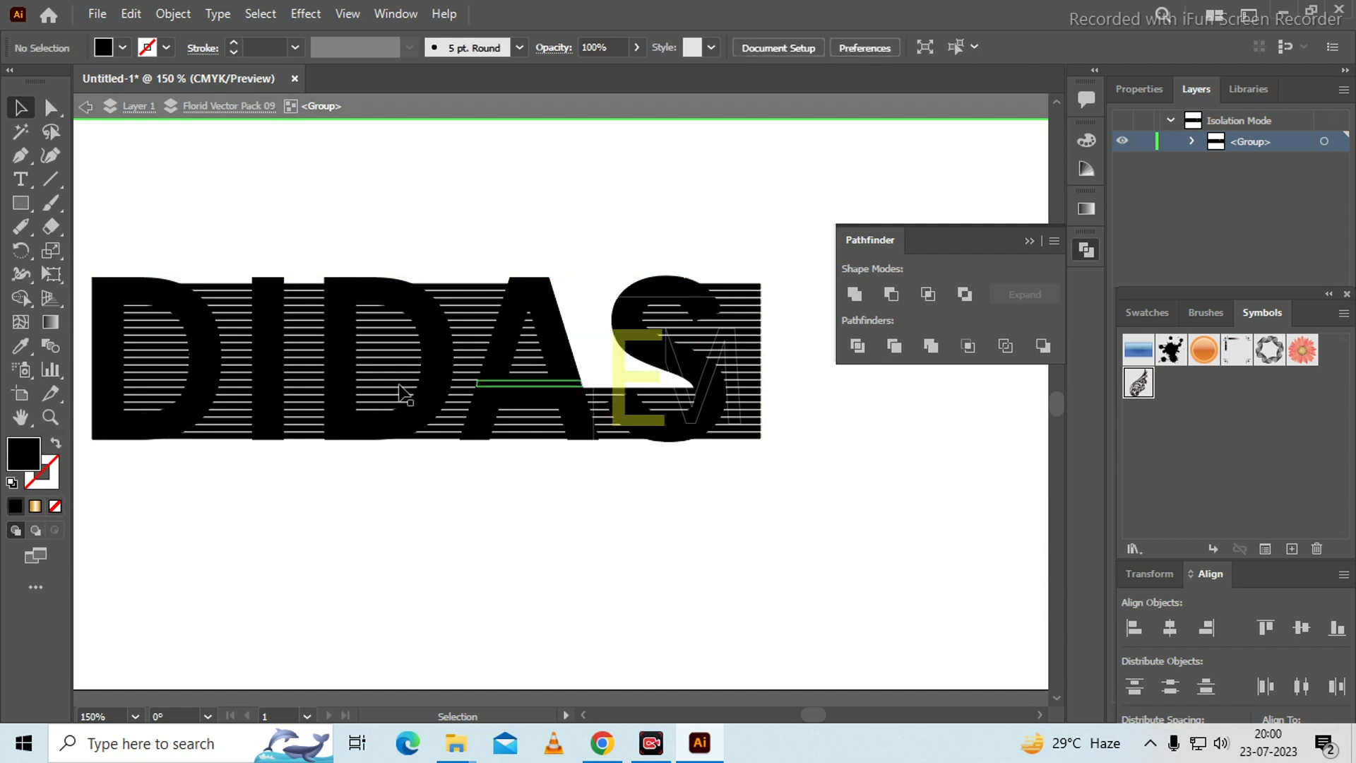
Delete all the bar pieces between the first D and the I, and between the I and the second D.
{"action": "scroll", "coordinate": [346, 266], "scroll_direction": "up", "scroll_amount": 3}
{"action": "left_click", "coordinate": [351, 263]}
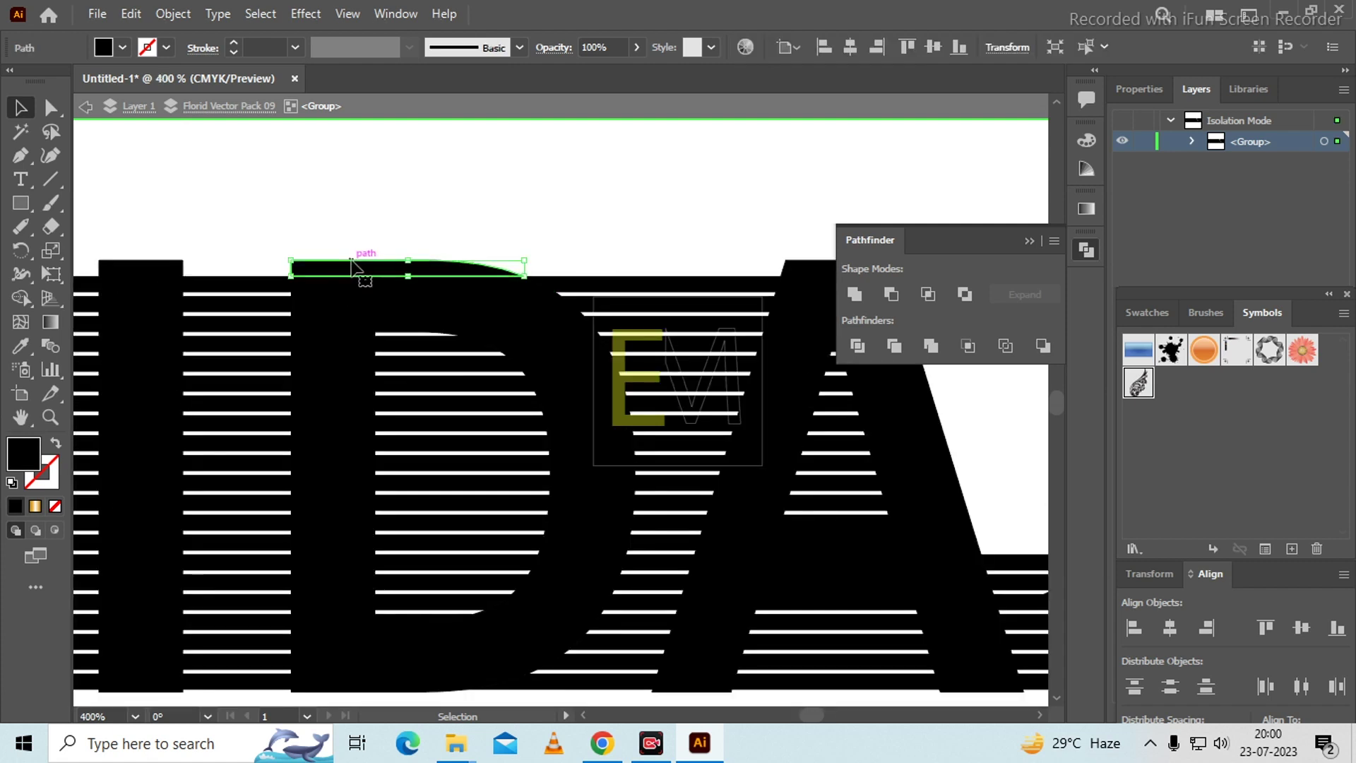
{"action": "scroll", "coordinate": [418, 268], "scroll_direction": "down", "scroll_amount": 3}
{"action": "scroll", "coordinate": [172, 303], "scroll_direction": "up", "scroll_amount": 3}
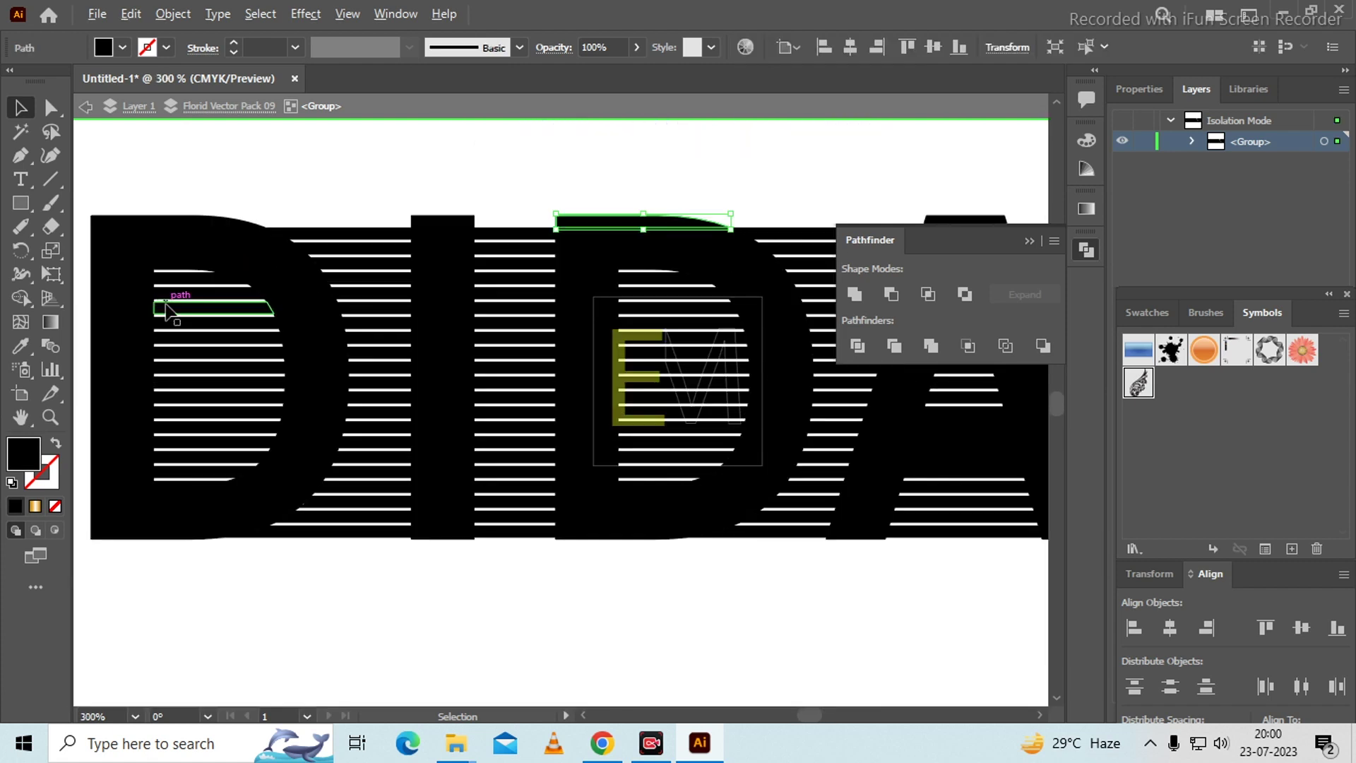
{"action": "scroll", "coordinate": [408, 257], "scroll_direction": "down", "scroll_amount": 3}
{"action": "scroll", "coordinate": [398, 187], "scroll_direction": "up", "scroll_amount": 2}
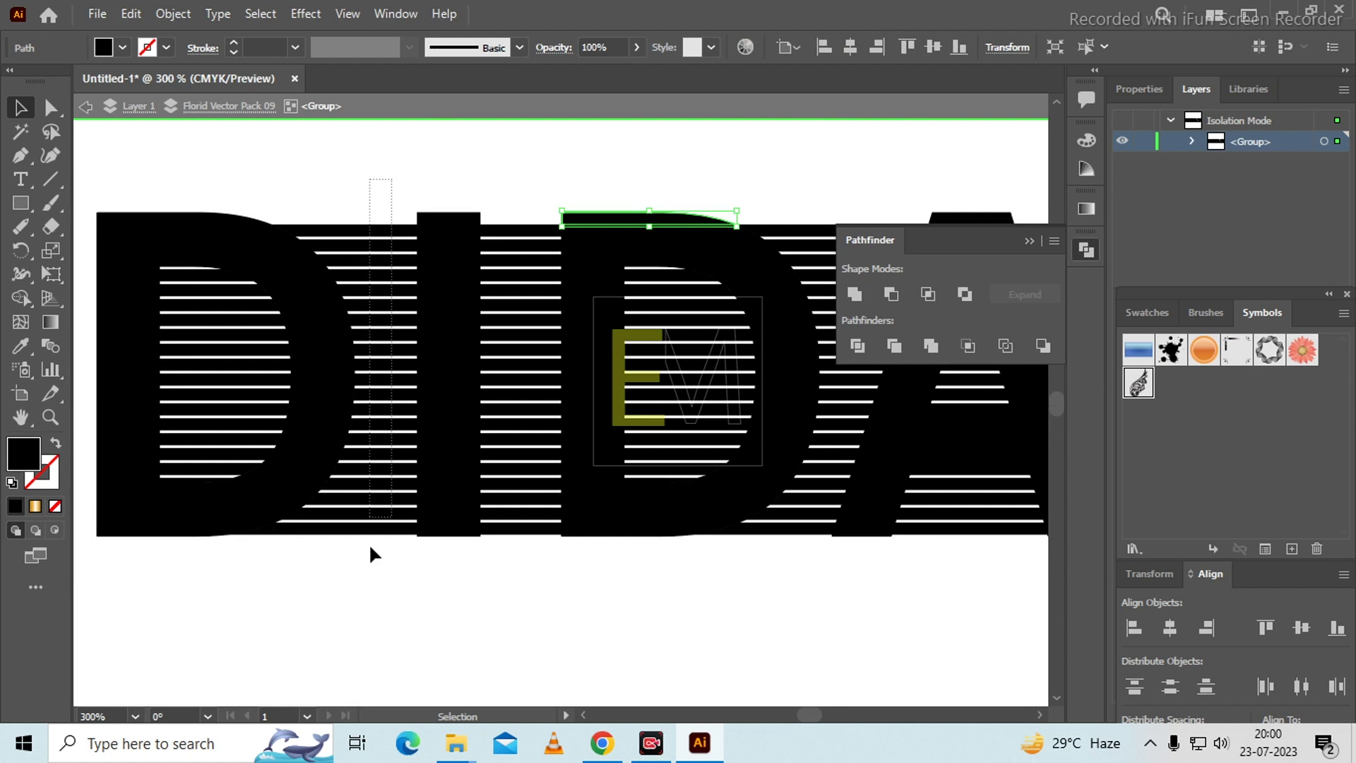
{"action": "left_click", "coordinate": [379, 577]}
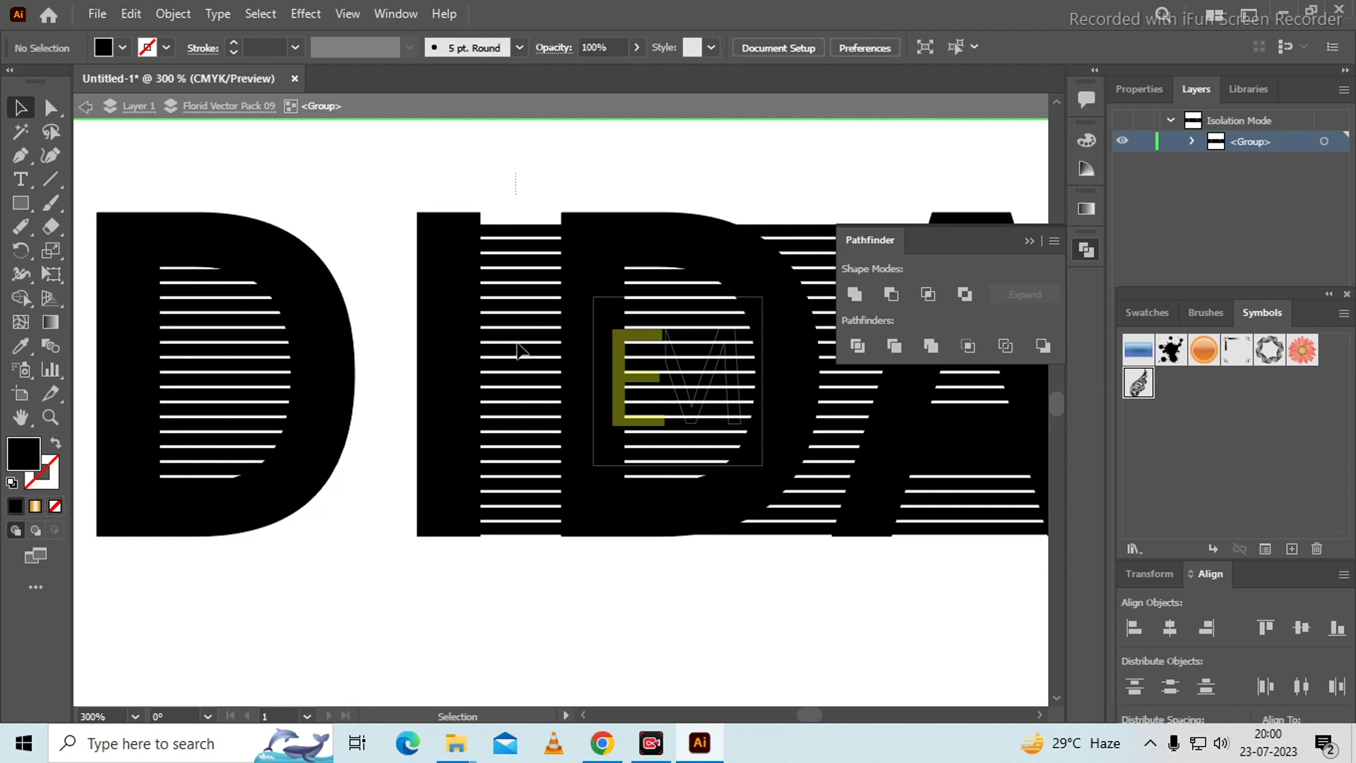
{"action": "left_click_drag", "start_coordinate": [535, 579], "coordinate": [535, 578]}
{"action": "key", "text": "Delete"}
{"action": "left_click", "coordinate": [182, 280]}
{"action": "left_click_drag", "start_coordinate": [182, 280], "coordinate": [270, 236]}
{"action": "key", "text": "ctrl+z"}
{"action": "left_click", "coordinate": [371, 199]}
Delete the thick bar pieces across the first D's upper part and upper curve, keeping its top strip and the thin lines.
{"action": "left_click_drag", "start_coordinate": [242, 228], "coordinate": [282, 262]}
{"action": "left_click", "coordinate": [282, 261]}
{"action": "key", "text": "Delete"}
{"action": "left_click", "coordinate": [308, 274]}
{"action": "key", "text": "Delete"}
{"action": "left_click", "coordinate": [322, 299]}
{"action": "key", "text": "Delete"}
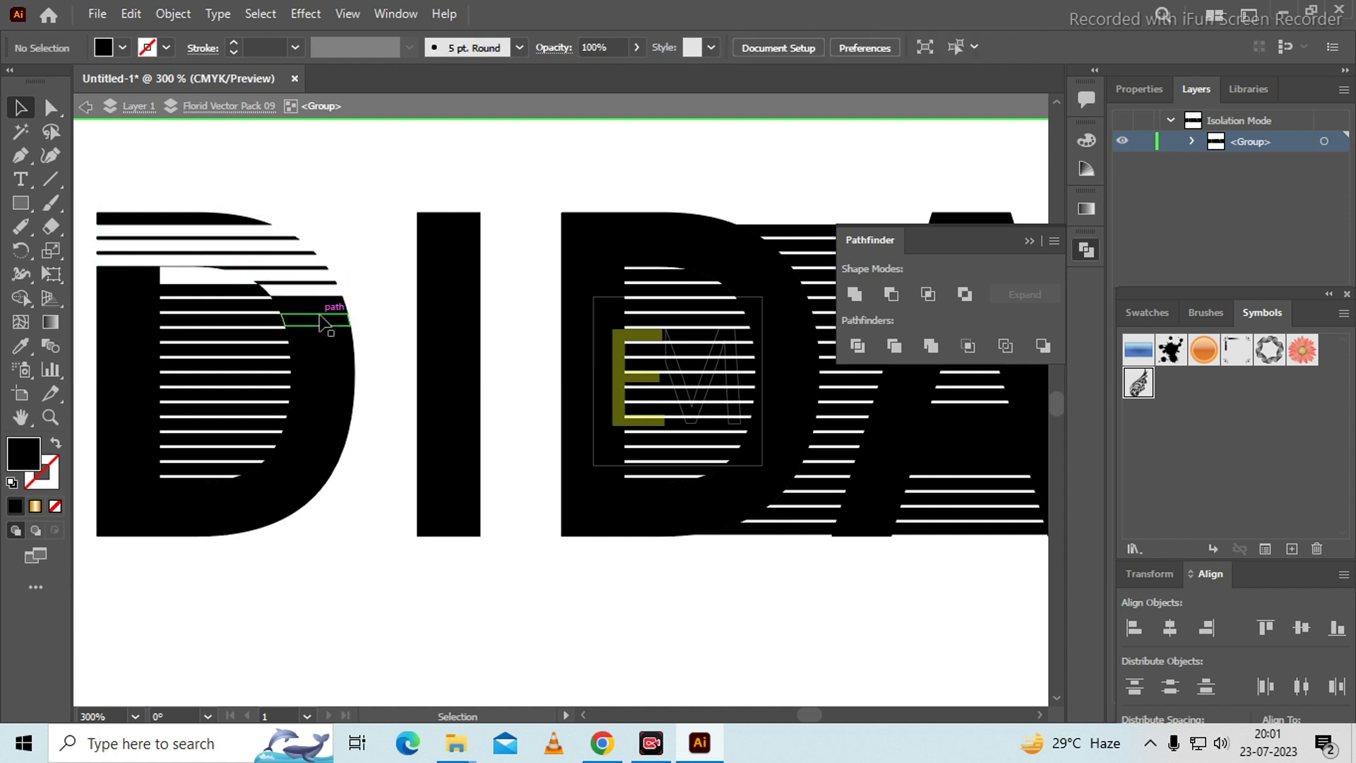
{"action": "left_click", "coordinate": [326, 325]}
{"action": "key", "text": "Delete"}
{"action": "key", "text": "Delete"}
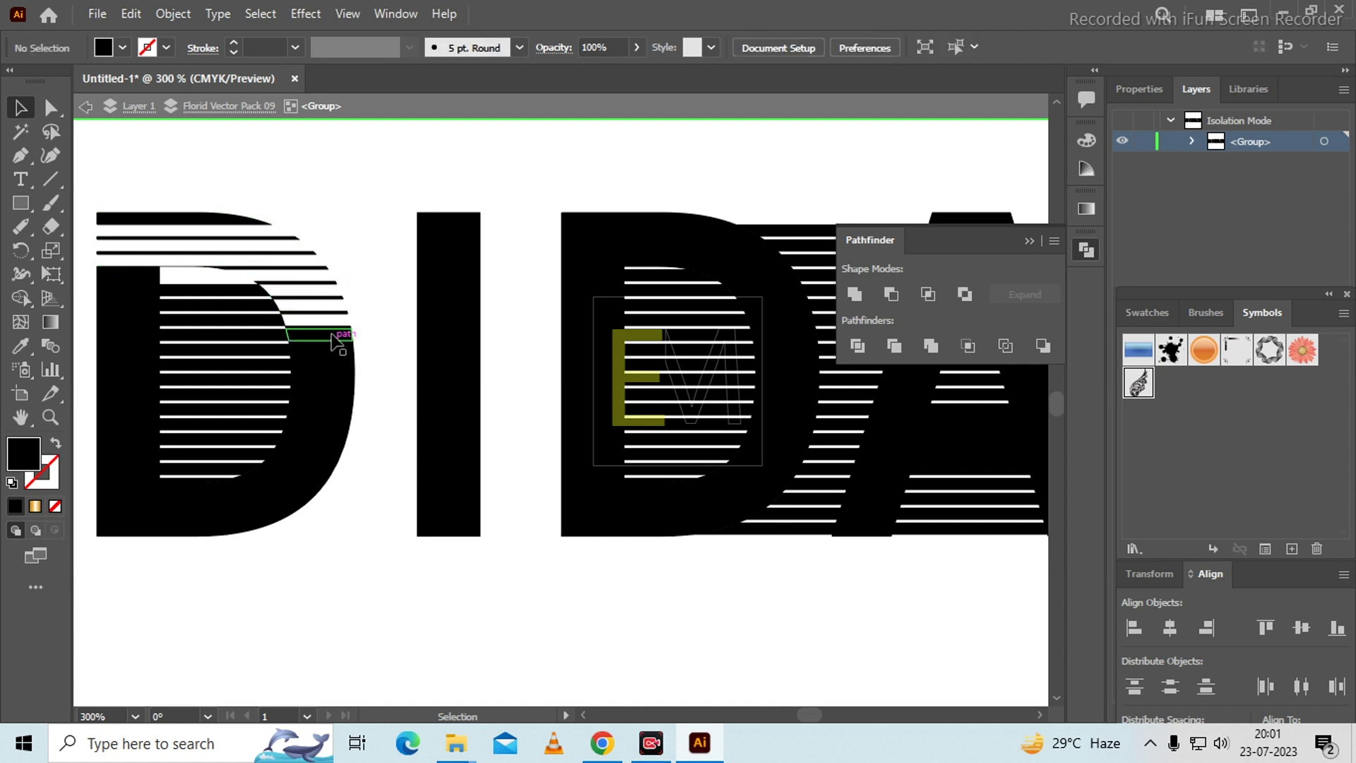
Delete the thick bar pieces down the rest of the first D's right curve, keeping the thin lines.
{"action": "left_click", "coordinate": [334, 342]}
{"action": "key", "text": "Delete"}
{"action": "left_click", "coordinate": [331, 356]}
{"action": "key", "text": "Delete"}
{"action": "left_click", "coordinate": [327, 380]}
{"action": "key", "text": "Delete"}
{"action": "left_click", "coordinate": [334, 396]}
{"action": "key", "text": "Delete"}
{"action": "left_click", "coordinate": [330, 410]}
{"action": "key", "text": "Delete"}
{"action": "left_click", "coordinate": [325, 427]}
{"action": "key", "text": "Delete"}
{"action": "left_click", "coordinate": [316, 443]}
{"action": "key", "text": "Delete"}
{"action": "left_click", "coordinate": [311, 456]}
{"action": "key", "text": "Delete"}
{"action": "left_click", "coordinate": [302, 469]}
{"action": "key", "text": "Delete"}
Delete the thick full-width bar pieces across the bottom of the first D, keeping the thin lines.
{"action": "left_click", "coordinate": [285, 488]}
{"action": "key", "text": "Delete"}
{"action": "left_click", "coordinate": [243, 510]}
{"action": "key", "text": "Delete"}
{"action": "left_click", "coordinate": [198, 518]}
{"action": "key", "text": "Delete"}
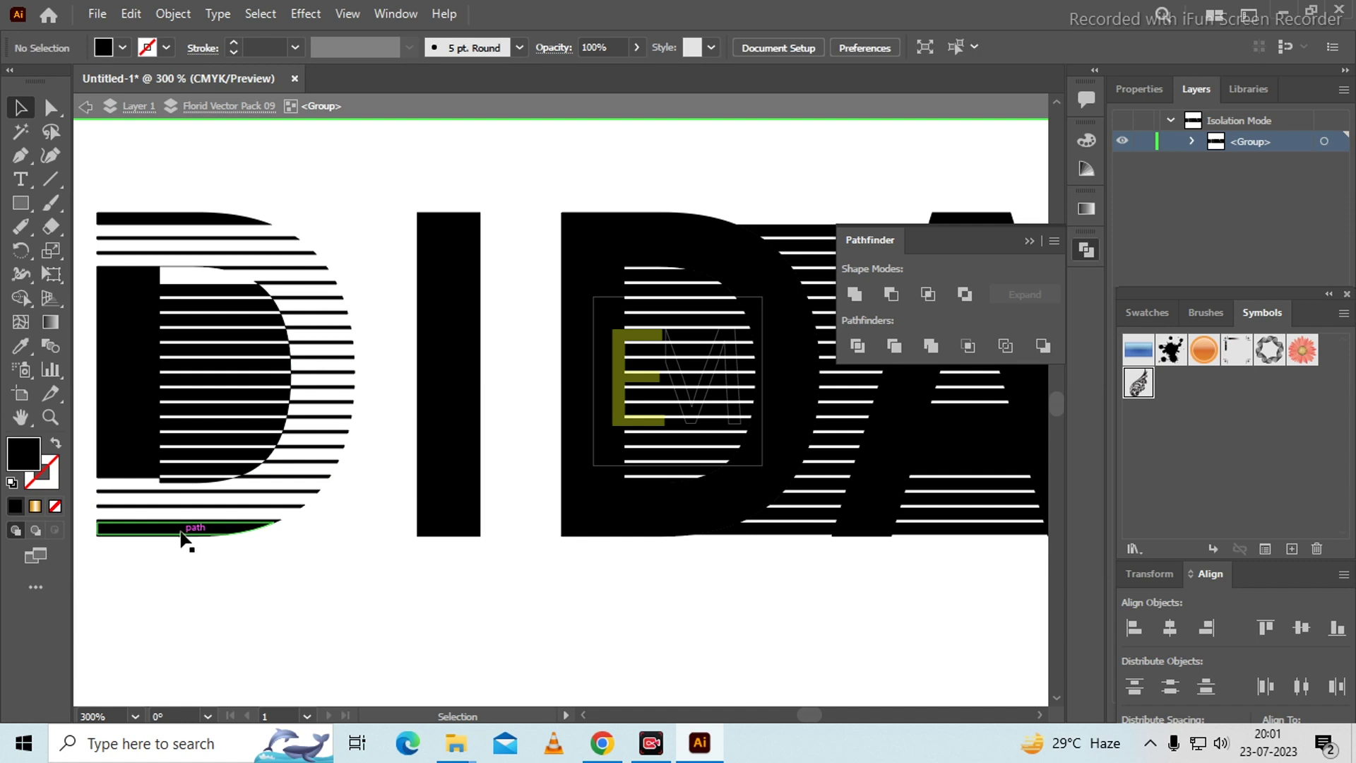
{"action": "left_click", "coordinate": [182, 529]}
{"action": "key", "text": "Delete"}
Delete all the thick bar pieces on the first D's vertical stem, keeping the thin lines.
{"action": "left_click", "coordinate": [117, 475]}
{"action": "key", "text": "Delete"}
{"action": "left_click", "coordinate": [118, 463]}
{"action": "key", "text": "Delete"}
{"action": "left_click", "coordinate": [121, 446]}
{"action": "key", "text": "Delete"}
{"action": "left_click", "coordinate": [124, 433]}
{"action": "key", "text": "Delete"}
{"action": "left_click", "coordinate": [124, 424]}
{"action": "key", "text": "Delete"}
{"action": "key", "text": "Delete"}
{"action": "key", "text": "Delete"}
{"action": "left_click", "coordinate": [126, 380]}
{"action": "key", "text": "Delete"}
{"action": "left_click", "coordinate": [127, 353]}
{"action": "key", "text": "Delete"}
{"action": "left_click", "coordinate": [127, 366]}
{"action": "key", "text": "Delete"}
{"action": "left_click", "coordinate": [133, 336]}
{"action": "key", "text": "Delete"}
{"action": "left_click", "coordinate": [134, 321]}
{"action": "key", "text": "Delete"}
{"action": "left_click", "coordinate": [135, 293]}
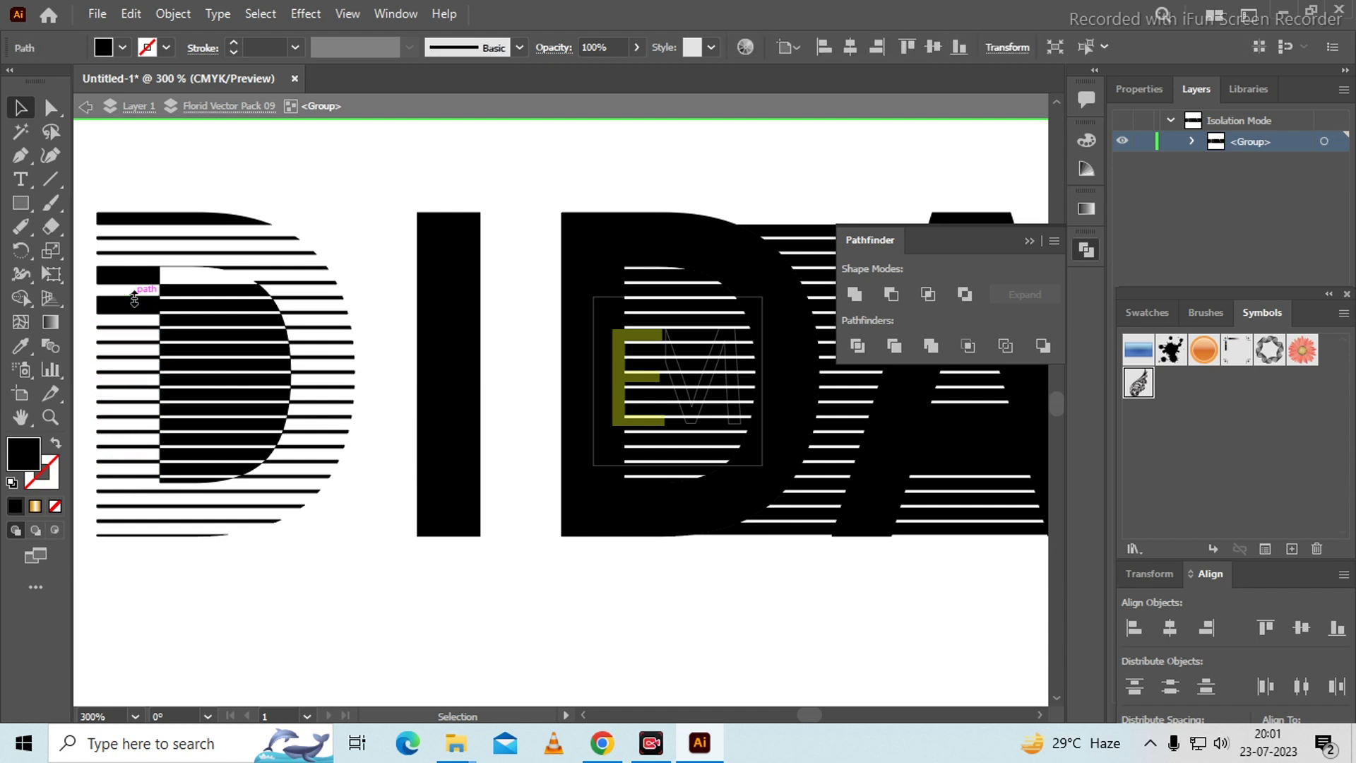
{"action": "key", "text": "Delete"}
{"action": "left_click", "coordinate": [131, 305]}
{"action": "key", "text": "Delete"}
{"action": "left_click", "coordinate": [133, 276]}
{"action": "key", "text": "Delete"}
Clear the first D's counter by deleting the thick bar pieces and unfilled pieces inside it.
{"action": "left_click", "coordinate": [212, 220]}
{"action": "left_click", "coordinate": [226, 297]}
{"action": "key", "text": "Delete"}
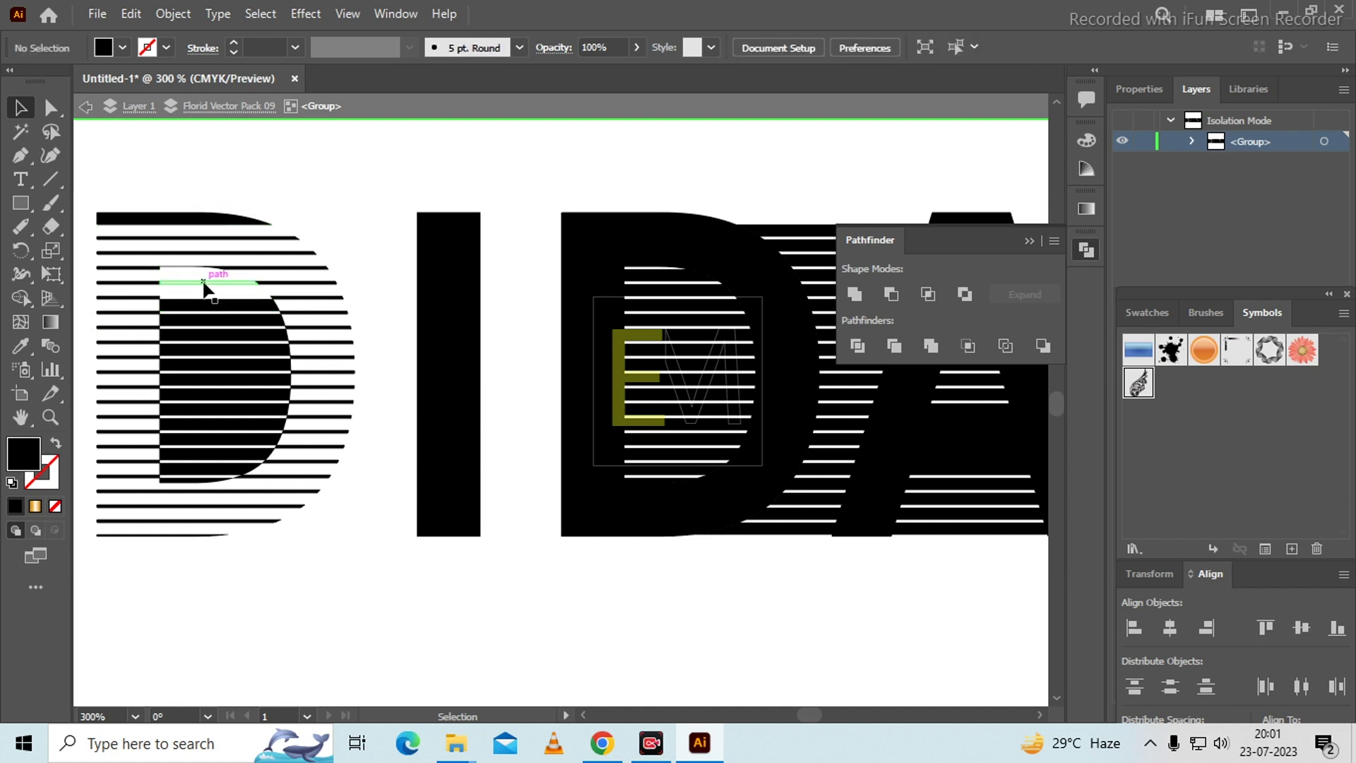
{"action": "left_click", "coordinate": [208, 293]}
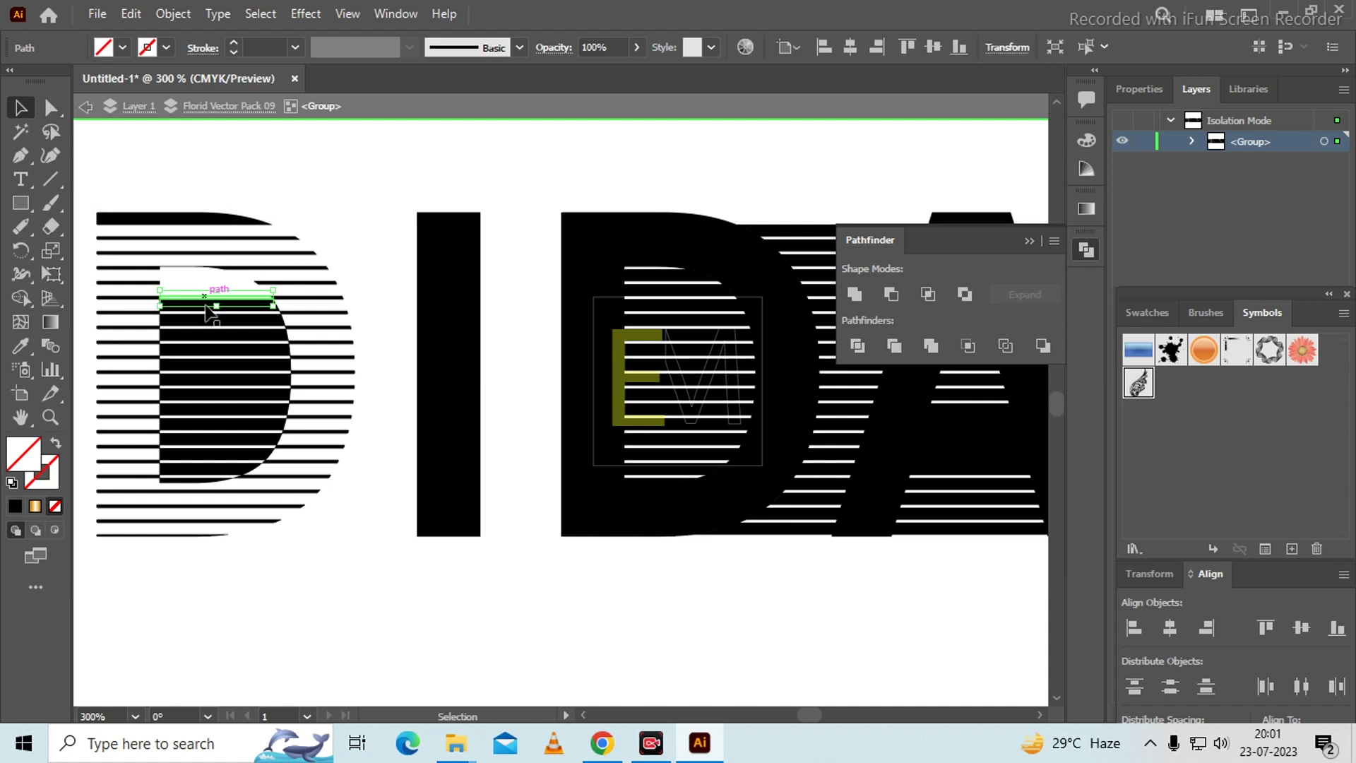
{"action": "key", "text": "Delete"}
{"action": "left_click", "coordinate": [208, 306]}
{"action": "key", "text": "Delete"}
{"action": "left_click", "coordinate": [210, 322]}
{"action": "key", "text": "Delete"}
{"action": "left_click", "coordinate": [212, 335]}
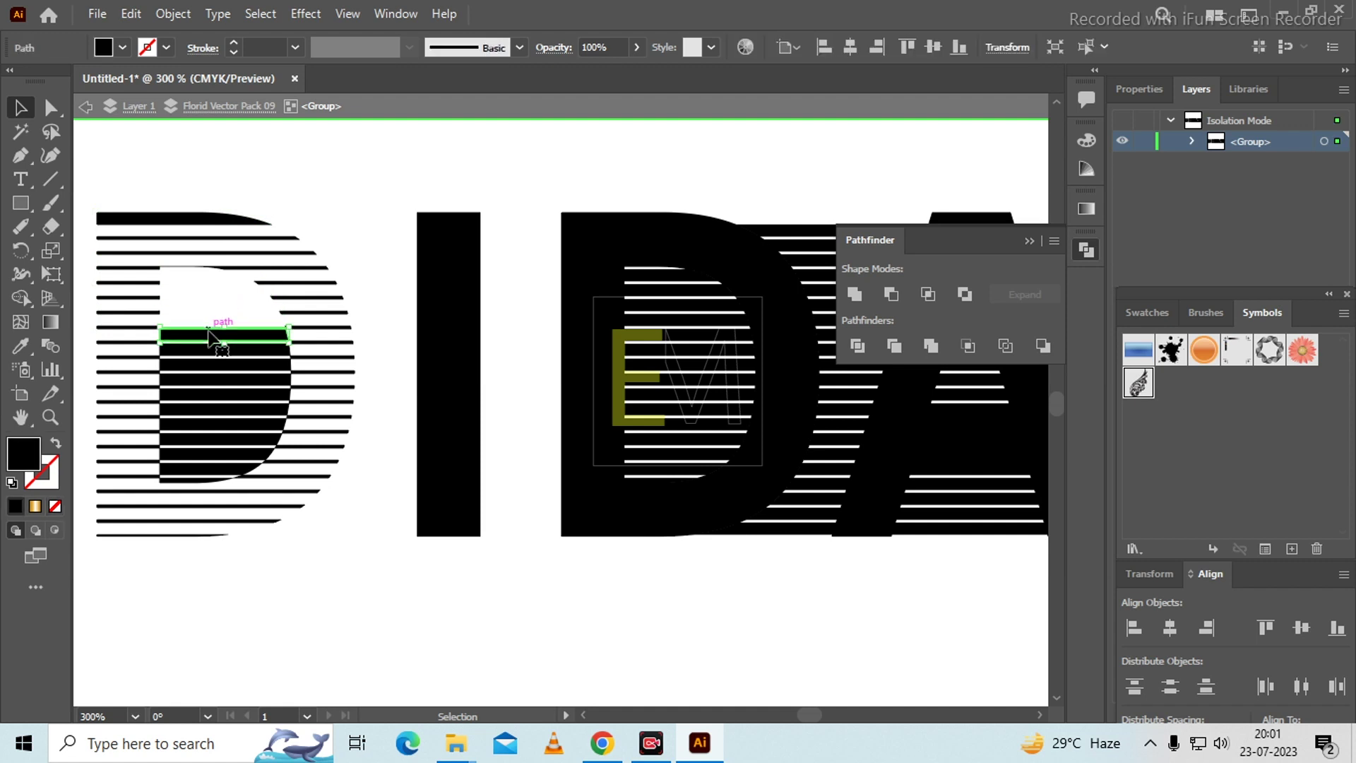
{"action": "key", "text": "Delete"}
{"action": "left_click", "coordinate": [208, 344]}
{"action": "key", "text": "Delete"}
{"action": "left_click_drag", "start_coordinate": [209, 311], "coordinate": [213, 340]}
{"action": "key", "text": "Delete"}
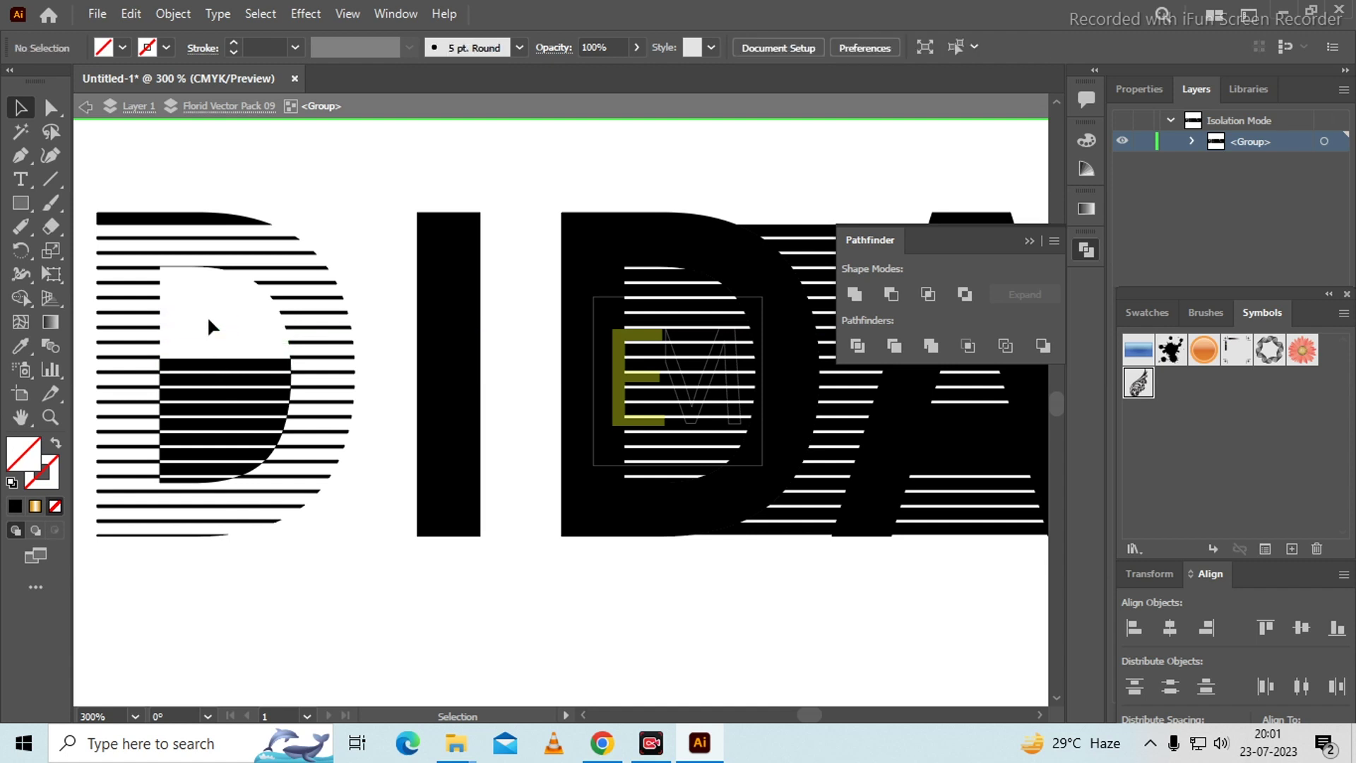
{"action": "left_click", "coordinate": [224, 366]}
{"action": "key", "text": "Delete"}
{"action": "left_click", "coordinate": [224, 381]}
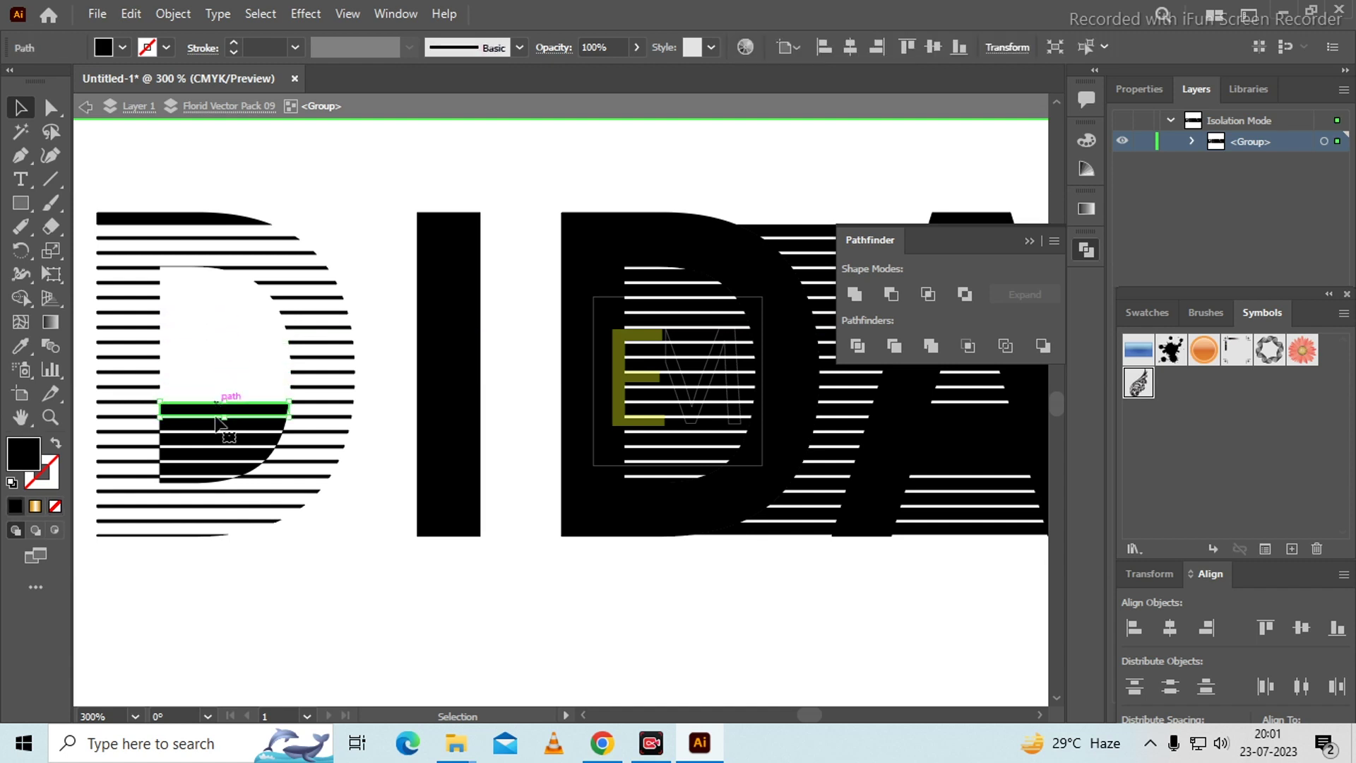
{"action": "key", "text": "Delete"}
{"action": "left_click", "coordinate": [215, 428]}
{"action": "key", "text": "Delete"}
{"action": "left_click", "coordinate": [212, 438]}
{"action": "key", "text": "Delete"}
{"action": "left_click", "coordinate": [208, 456]}
{"action": "key", "text": "Delete"}
{"action": "left_click", "coordinate": [205, 471]}
{"action": "key", "text": "Delete"}
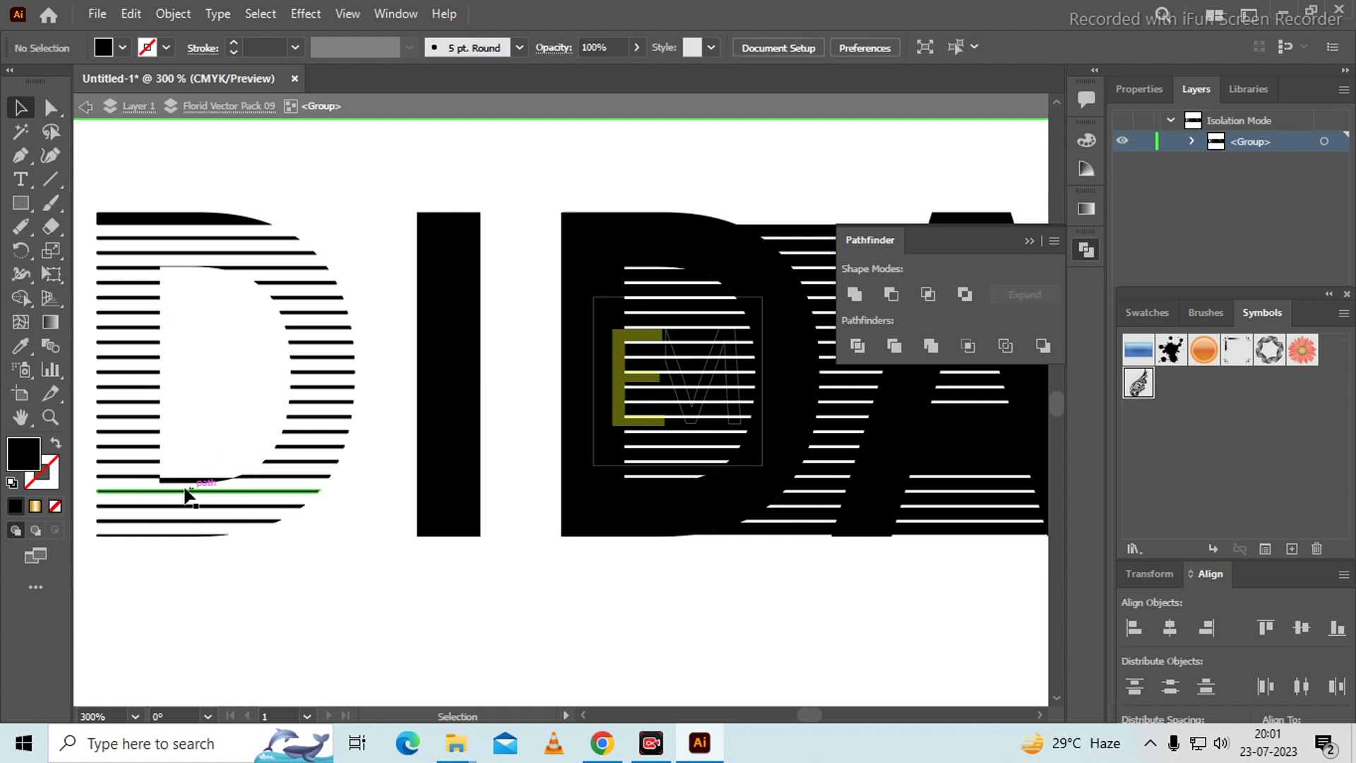
{"action": "left_click_drag", "start_coordinate": [349, 433], "coordinate": [217, 490]}
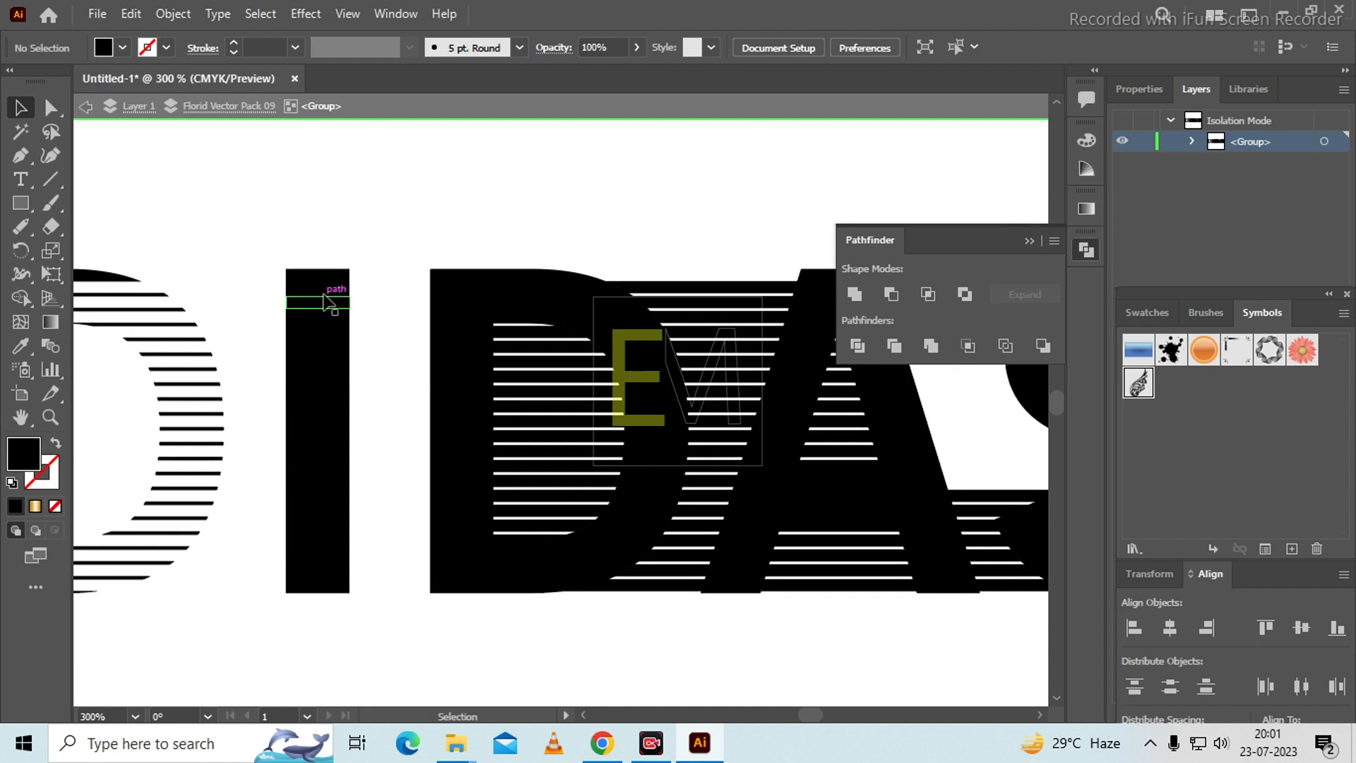
{"action": "key", "text": "Delete"}
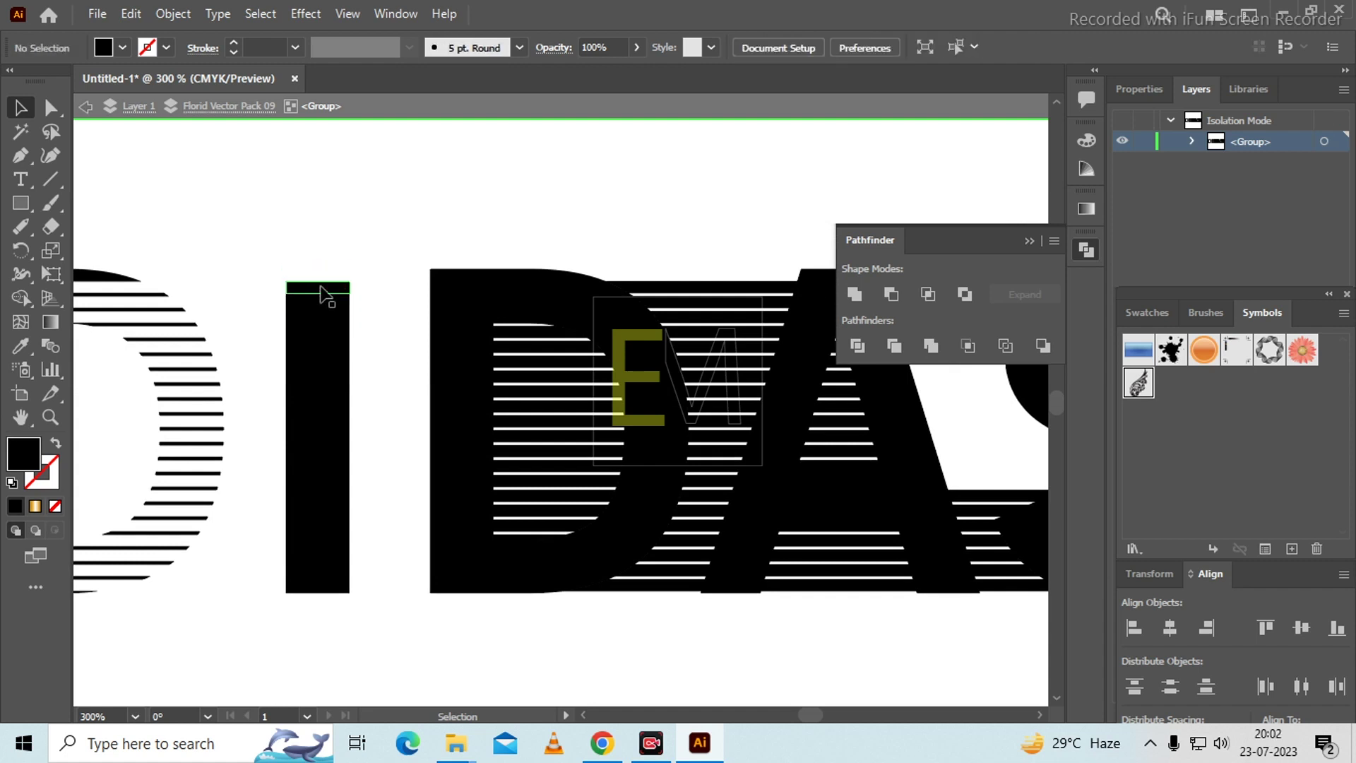
{"action": "key", "text": "ctrl+z"}
Delete the thick bar pieces in the upper half of the I, keeping its top strip and the thin lines.
{"action": "left_click", "coordinate": [325, 289]}
{"action": "key", "text": "Delete"}
{"action": "key", "text": "Delete"}
{"action": "left_click", "coordinate": [322, 315]}
{"action": "key", "text": "Delete"}
{"action": "left_click", "coordinate": [321, 333]}
{"action": "key", "text": "Delete"}
{"action": "left_click", "coordinate": [323, 347]}
{"action": "key", "text": "Delete"}
{"action": "left_click", "coordinate": [325, 361]}
{"action": "key", "text": "Delete"}
{"action": "left_click", "coordinate": [325, 378]}
{"action": "key", "text": "Delete"}
{"action": "left_click", "coordinate": [323, 391]}
{"action": "key", "text": "Delete"}
{"action": "left_click", "coordinate": [323, 406]}
{"action": "key", "text": "Delete"}
{"action": "left_click", "coordinate": [322, 421]}
{"action": "key", "text": "Delete"}
{"action": "left_click", "coordinate": [324, 436]}
{"action": "key", "text": "Delete"}
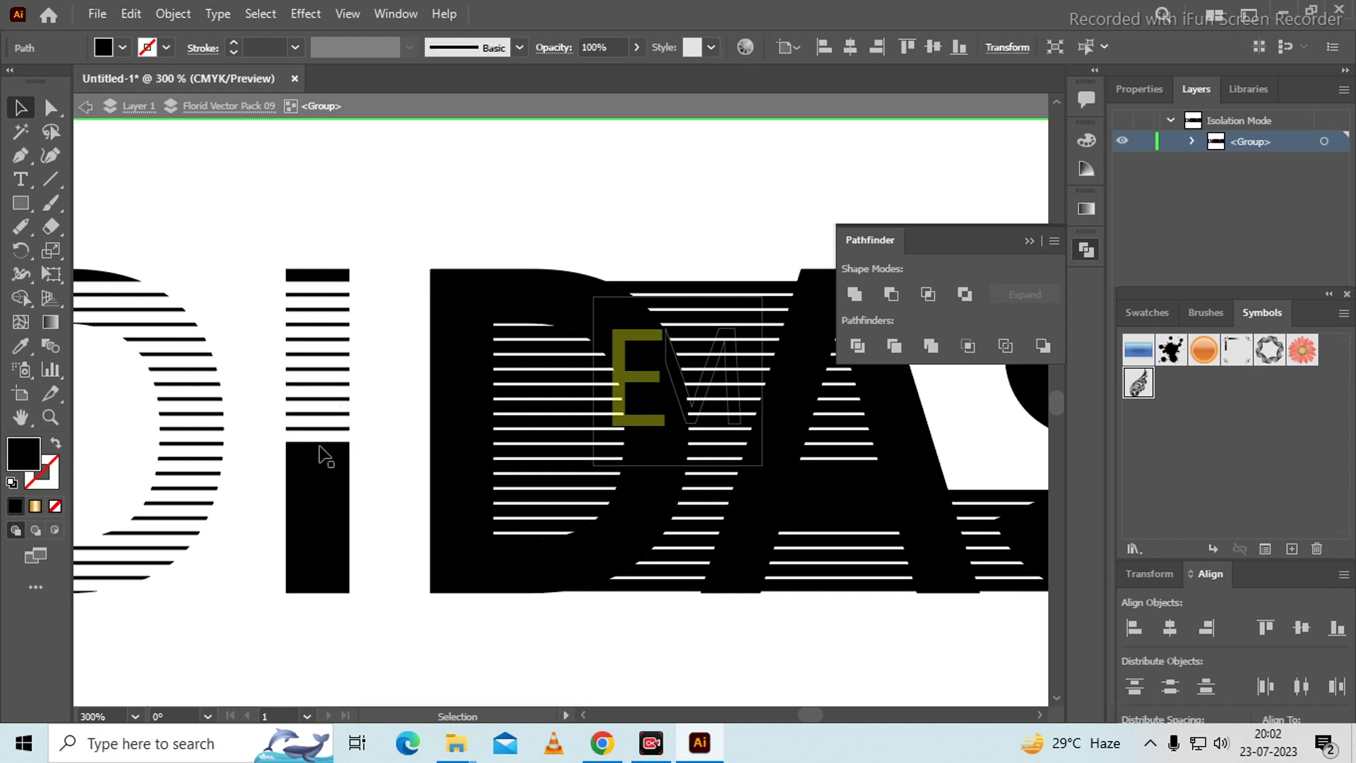
Delete the thick bar pieces in the lower half of the I, keeping the thin lines.
{"action": "left_click", "coordinate": [324, 450]}
{"action": "key", "text": "Delete"}
{"action": "left_click", "coordinate": [324, 466]}
{"action": "key", "text": "Delete"}
{"action": "left_click", "coordinate": [325, 481]}
{"action": "key", "text": "Delete"}
{"action": "left_click", "coordinate": [324, 495]}
{"action": "key", "text": "Delete"}
{"action": "left_click", "coordinate": [323, 510]}
{"action": "key", "text": "Delete"}
{"action": "left_click", "coordinate": [324, 525]}
{"action": "key", "text": "Delete"}
{"action": "left_click", "coordinate": [324, 541]}
{"action": "key", "text": "Delete"}
{"action": "left_click", "coordinate": [323, 556]}
{"action": "key", "text": "Delete"}
{"action": "left_click", "coordinate": [324, 571]}
{"action": "key", "text": "Delete"}
{"action": "left_click", "coordinate": [326, 586]}
{"action": "key", "text": "Delete"}
{"action": "scroll", "coordinate": [405, 452], "scroll_direction": "right", "scroll_amount": 5}
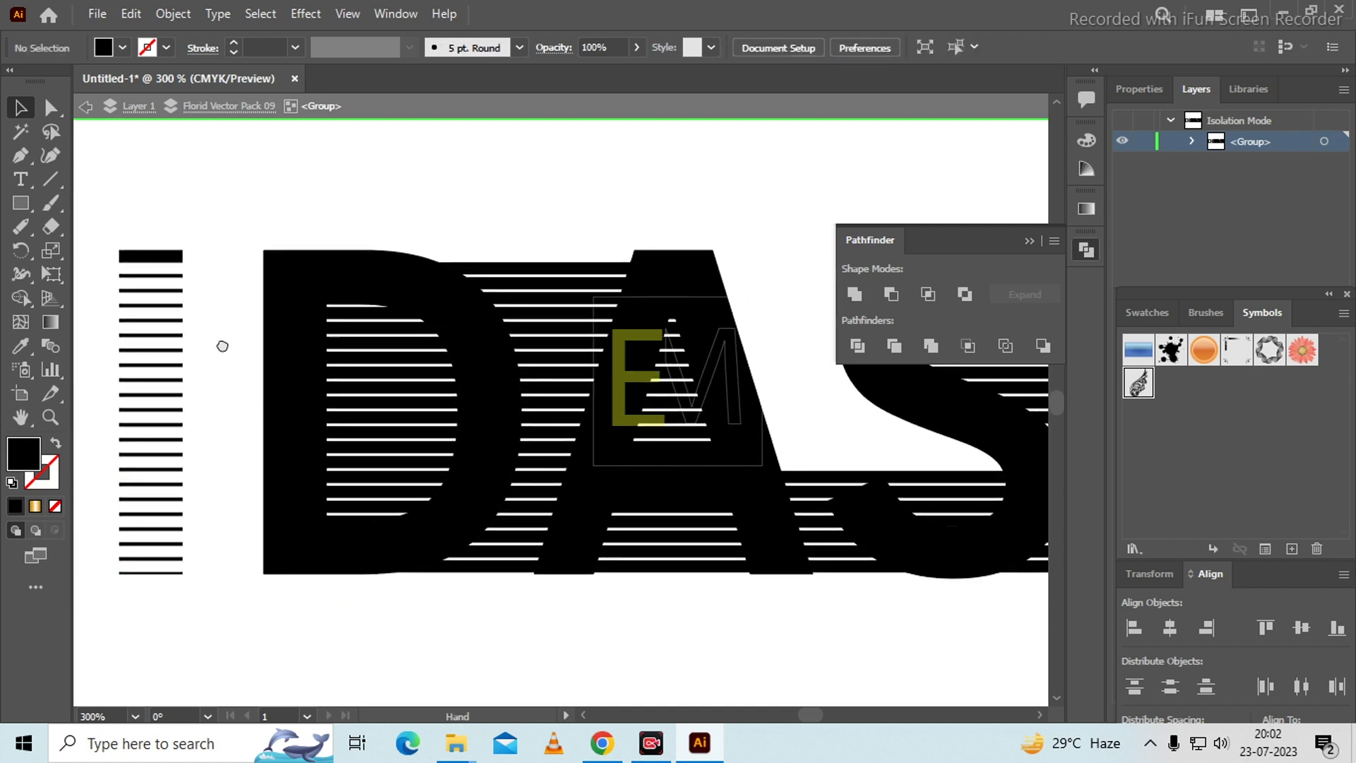
{"action": "left_click", "coordinate": [324, 259]}
{"action": "key", "text": "Delete"}
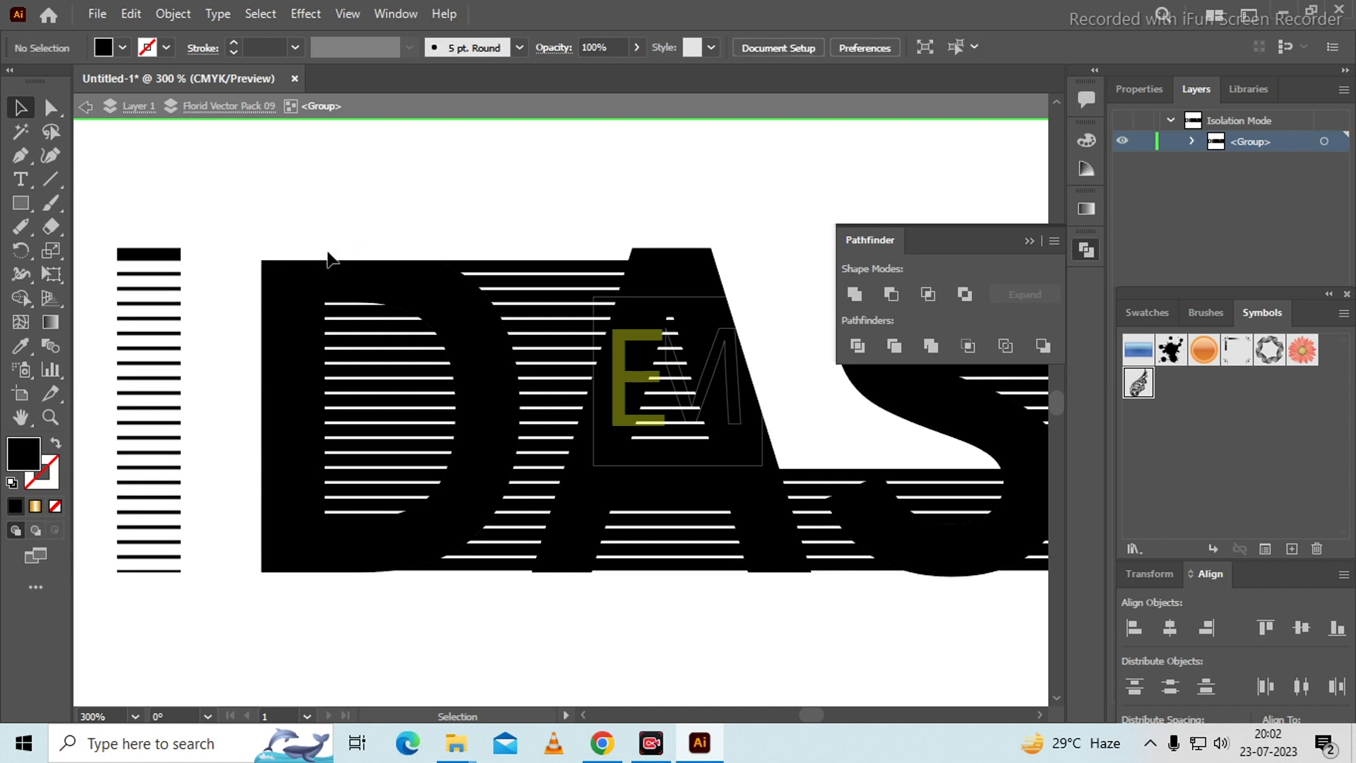
{"action": "key", "text": "ctrl+z"}
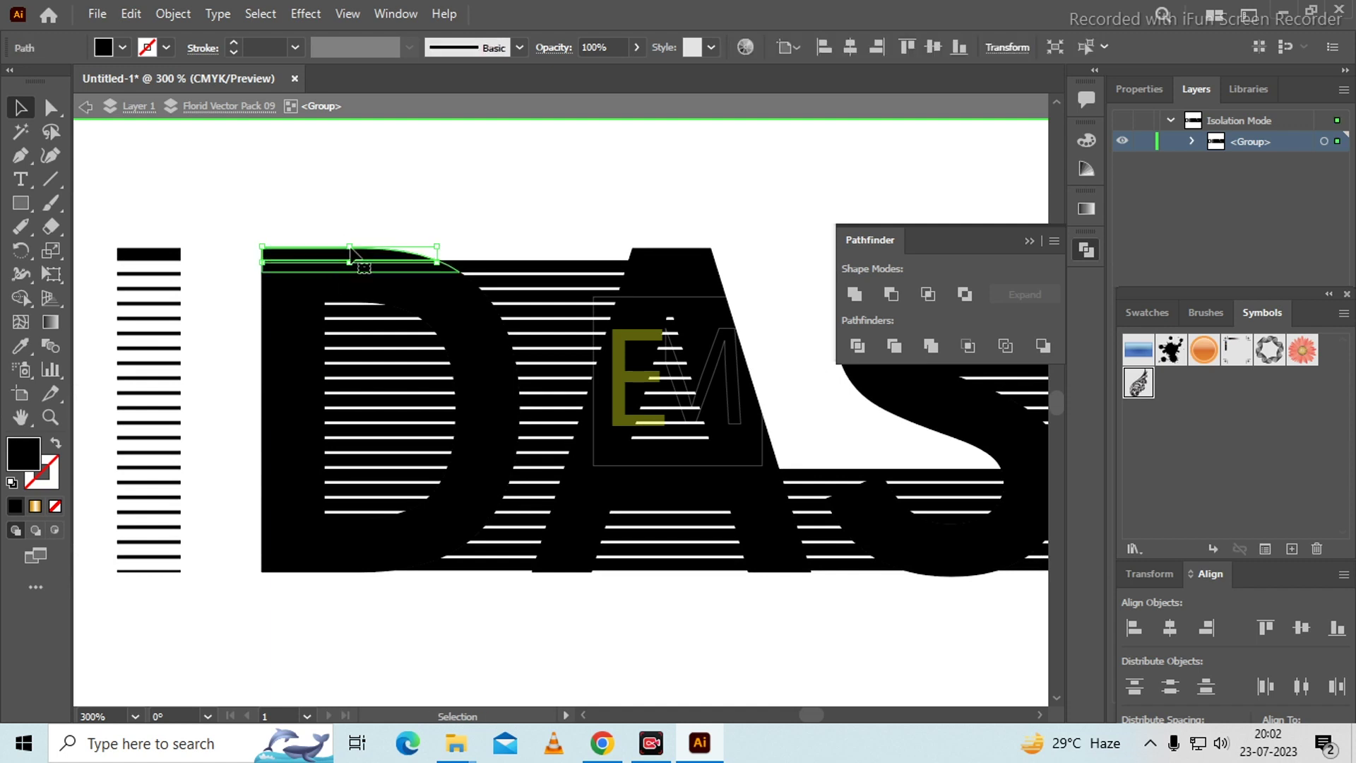
{"action": "key", "text": "ctrl+shift+a"}
Delete the thick bar pieces across the second D's top stroke, keeping its top strip and the thin lines.
{"action": "left_click", "coordinate": [395, 265]}
{"action": "key", "text": "Delete"}
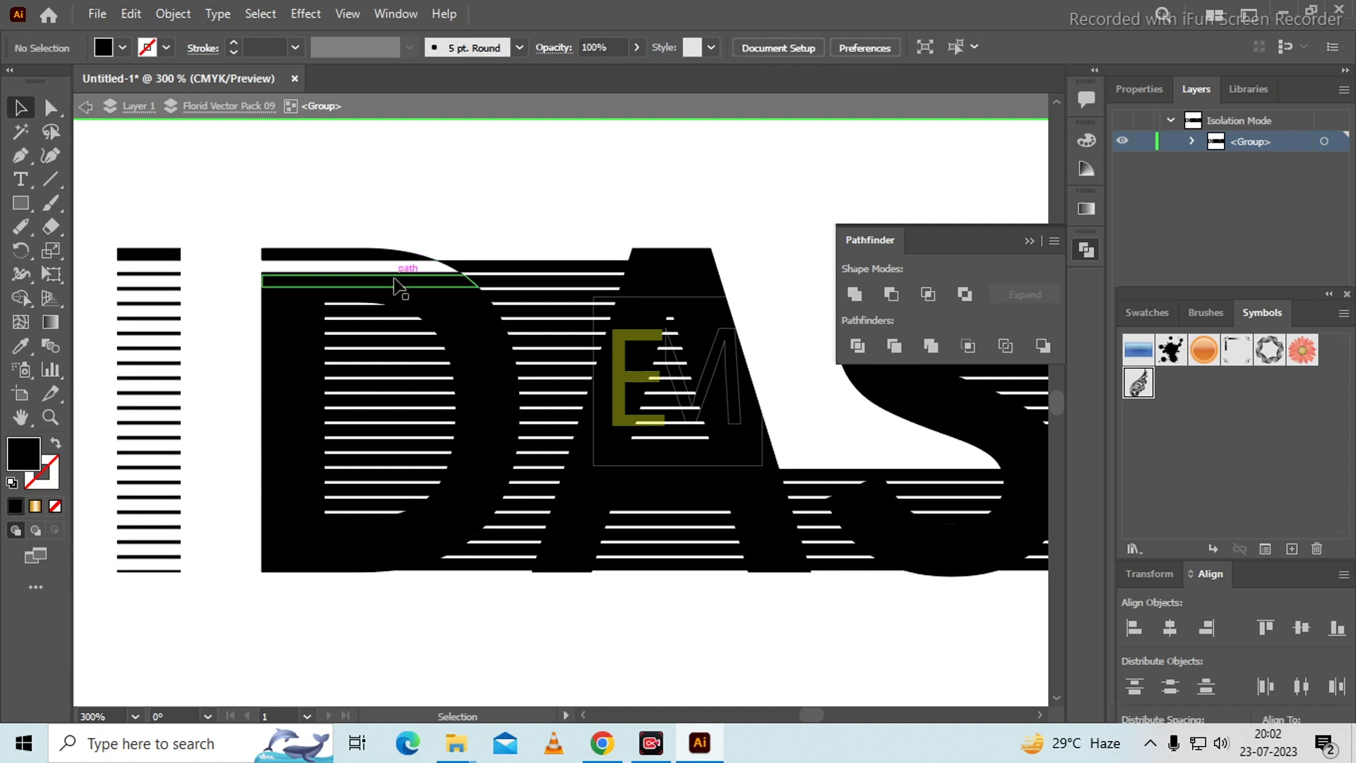
{"action": "left_click", "coordinate": [400, 280]}
{"action": "key", "text": "Delete"}
{"action": "left_click", "coordinate": [403, 291]}
{"action": "key", "text": "Delete"}
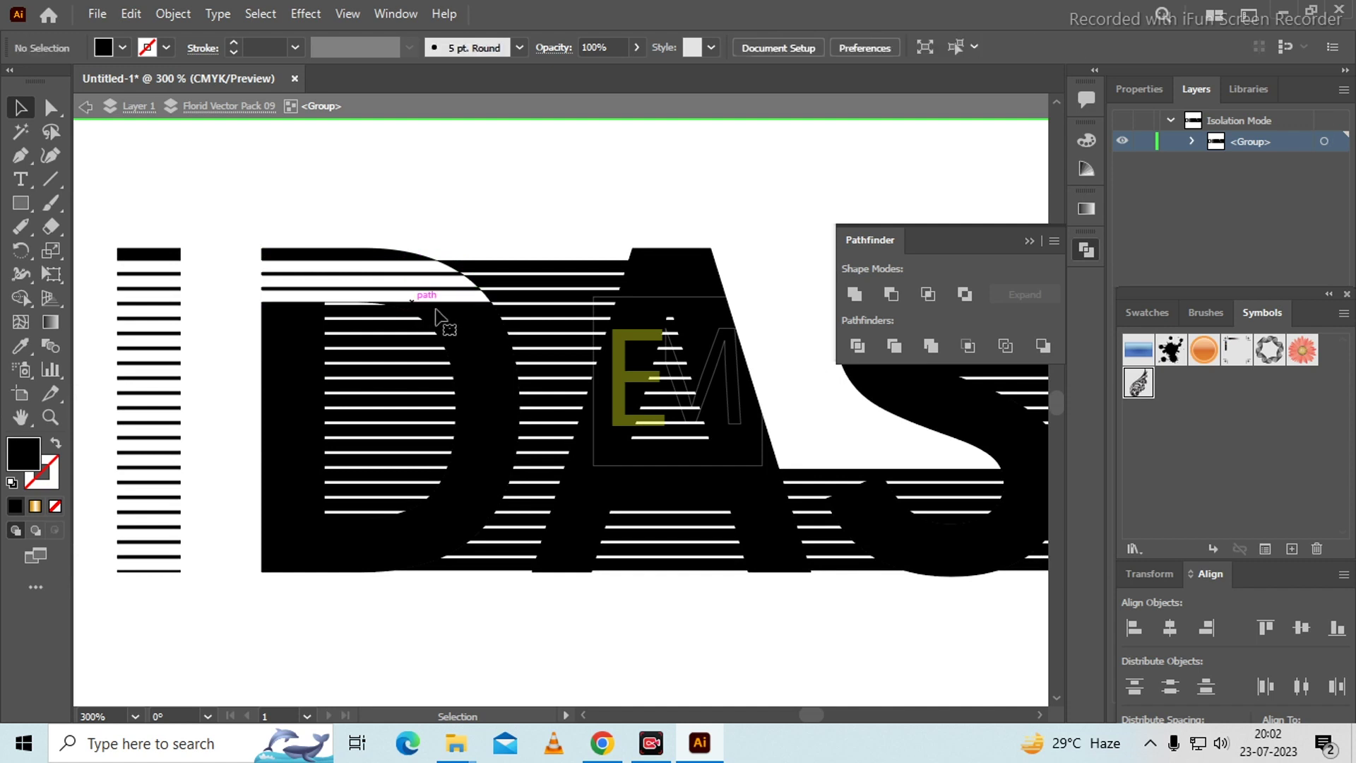
Delete the thick bar pieces in the upper half of the second D's bowl, keeping the thin lines.
{"action": "left_click", "coordinate": [457, 311]}
{"action": "key", "text": "Delete"}
{"action": "left_click", "coordinate": [472, 325]}
{"action": "key", "text": "Delete"}
{"action": "left_click", "coordinate": [488, 339]}
{"action": "key", "text": "Delete"}
{"action": "left_click", "coordinate": [499, 355]}
{"action": "key", "text": "Delete"}
{"action": "left_click", "coordinate": [493, 371]}
{"action": "key", "text": "Delete"}
{"action": "left_click", "coordinate": [496, 386]}
{"action": "key", "text": "Delete"}
{"action": "left_click", "coordinate": [488, 401]}
{"action": "key", "text": "Delete"}
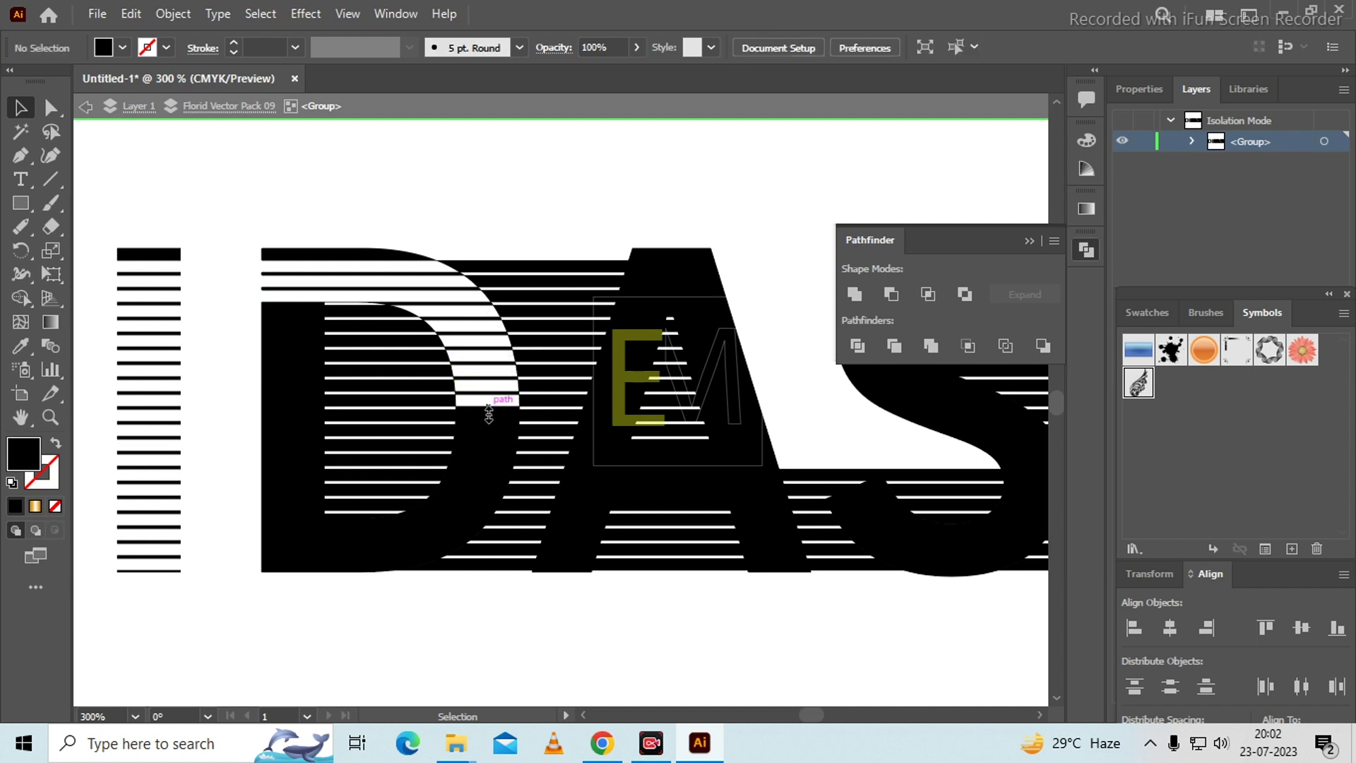
Delete the thick bar pieces in the lower half of the second D's bowl, keeping the thin lines.
{"action": "left_click", "coordinate": [486, 417]}
{"action": "key", "text": "Delete"}
{"action": "left_click", "coordinate": [481, 431]}
{"action": "key", "text": "Delete"}
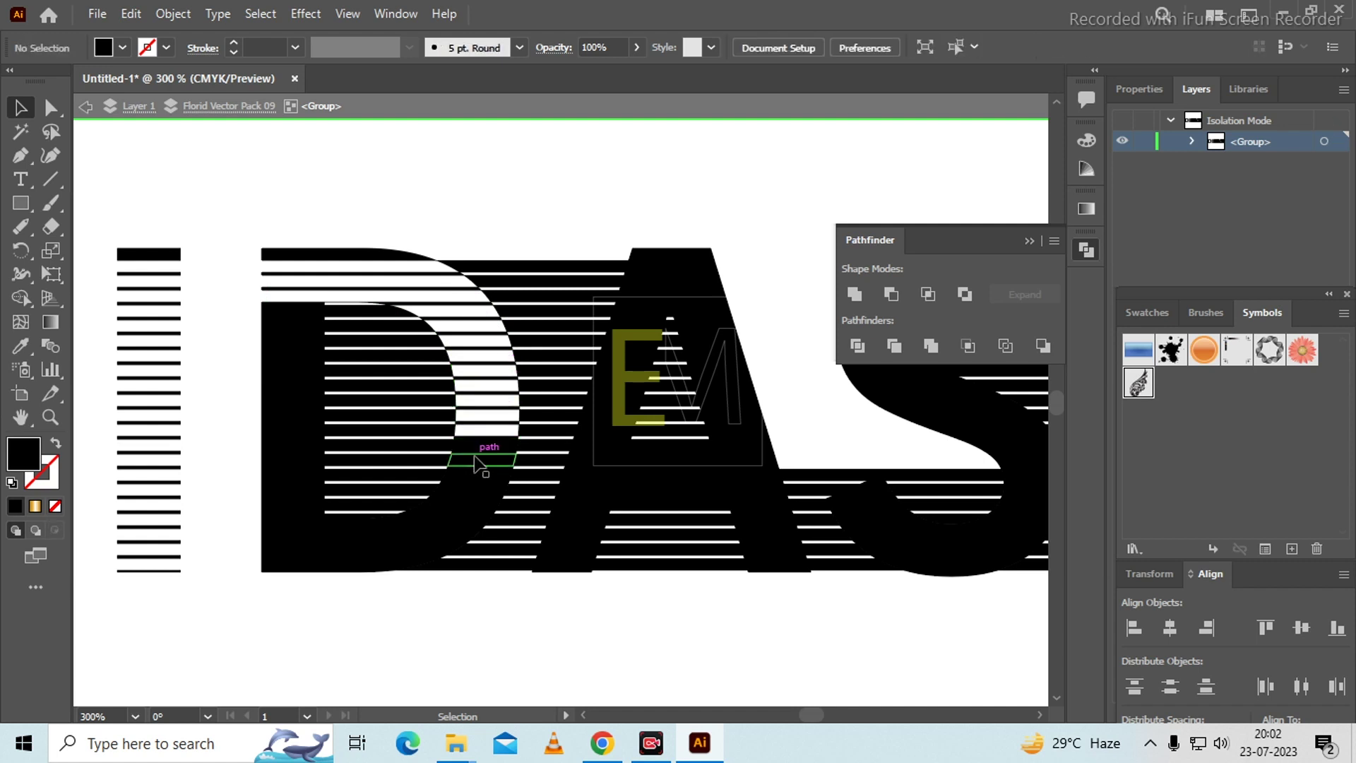
{"action": "left_click", "coordinate": [483, 447]}
{"action": "key", "text": "Delete"}
{"action": "left_click", "coordinate": [473, 461]}
{"action": "key", "text": "Delete"}
{"action": "left_click", "coordinate": [466, 476]}
{"action": "key", "text": "Delete"}
{"action": "left_click", "coordinate": [459, 491]}
{"action": "key", "text": "Delete"}
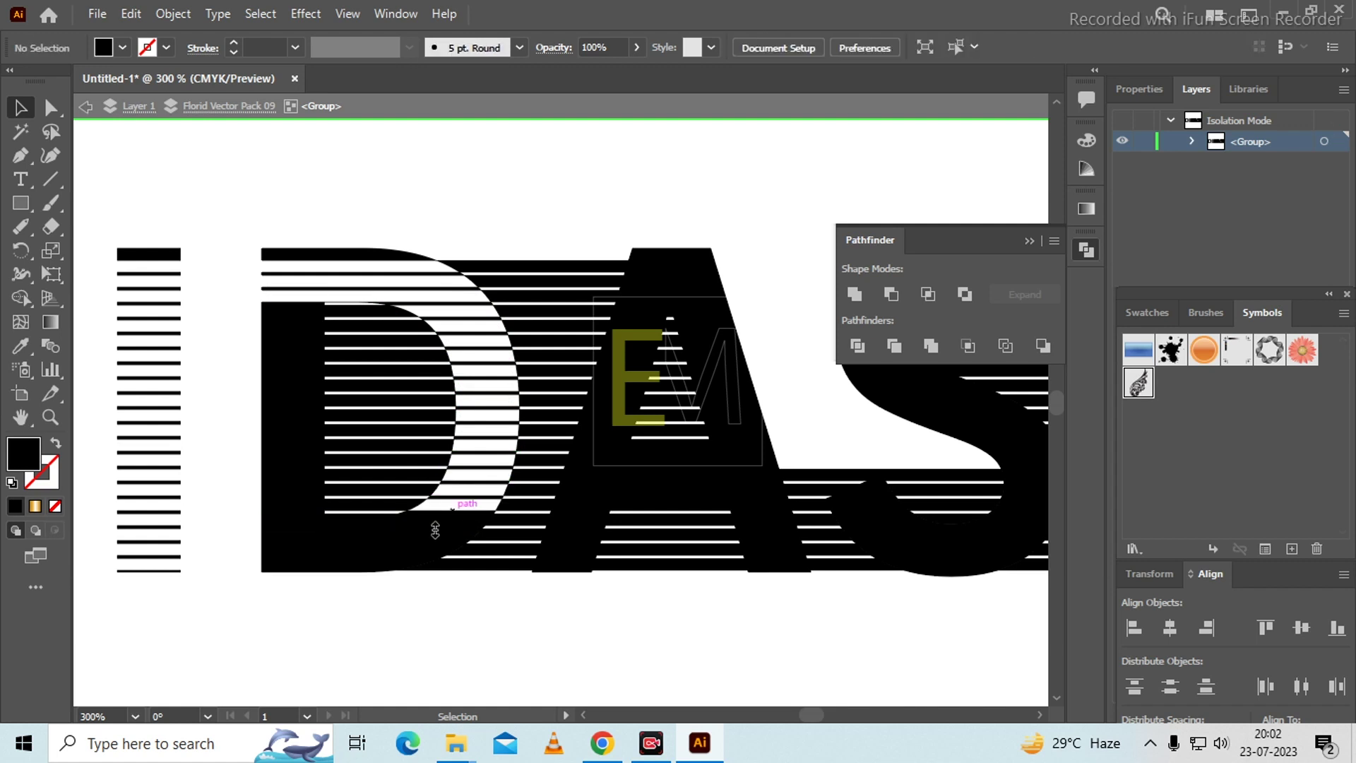
Delete the thick bar pieces along the second D's bottom stroke, keeping the thin lines.
{"action": "left_click", "coordinate": [439, 522]}
{"action": "key", "text": "Delete"}
{"action": "left_click", "coordinate": [428, 537]}
{"action": "key", "text": "Delete"}
{"action": "left_click", "coordinate": [419, 551]}
{"action": "key", "text": "Delete"}
{"action": "left_click", "coordinate": [384, 569]}
{"action": "key", "text": "Delete"}
Delete the thick bar pieces in the lower half of the second D's vertical stem, keeping the thin lines.
{"action": "left_click", "coordinate": [279, 506]}
{"action": "key", "text": "Delete"}
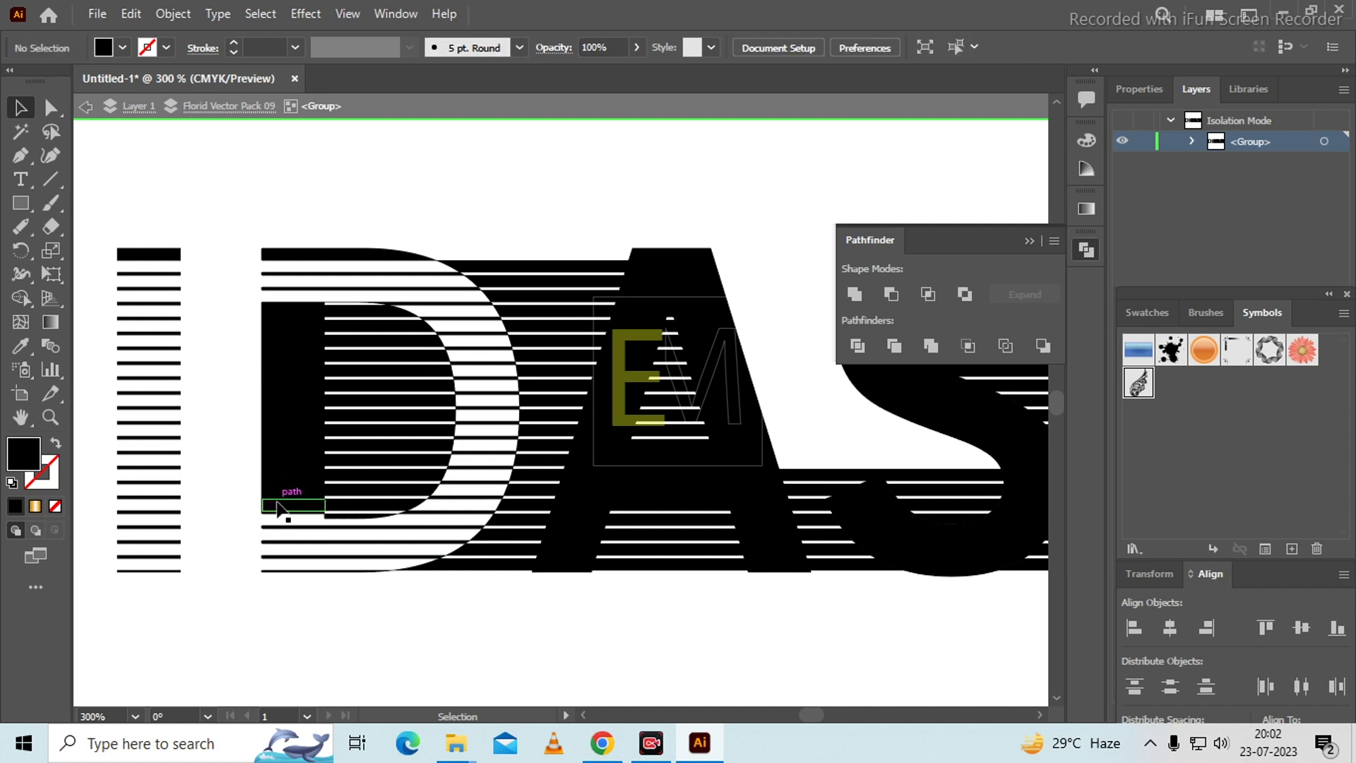
{"action": "left_click", "coordinate": [281, 492]}
{"action": "key", "text": "Delete"}
{"action": "left_click", "coordinate": [281, 475]}
{"action": "key", "text": "Delete"}
{"action": "left_click", "coordinate": [281, 460]}
{"action": "key", "text": "Delete"}
{"action": "left_click", "coordinate": [282, 446]}
{"action": "key", "text": "Delete"}
{"action": "left_click", "coordinate": [283, 431]}
{"action": "key", "text": "Delete"}
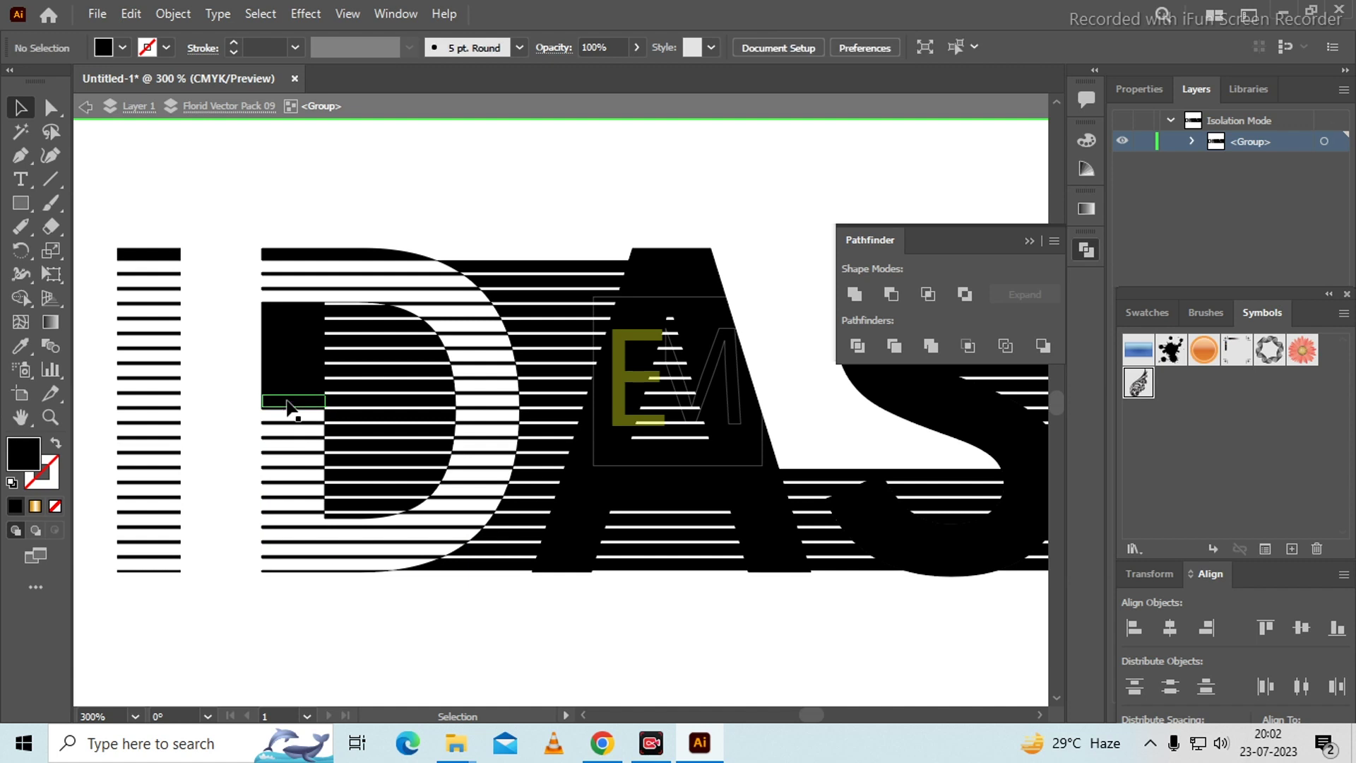
Delete the remaining thick bar pieces in the upper half of the second D's stem, keeping the thin lines.
{"action": "key", "text": "Delete"}
{"action": "left_click", "coordinate": [292, 371]}
{"action": "key", "text": "Delete"}
{"action": "left_click", "coordinate": [293, 356]}
{"action": "key", "text": "Delete"}
{"action": "left_click", "coordinate": [294, 341]}
{"action": "key", "text": "Delete"}
{"action": "left_click", "coordinate": [294, 326]}
{"action": "key", "text": "Delete"}
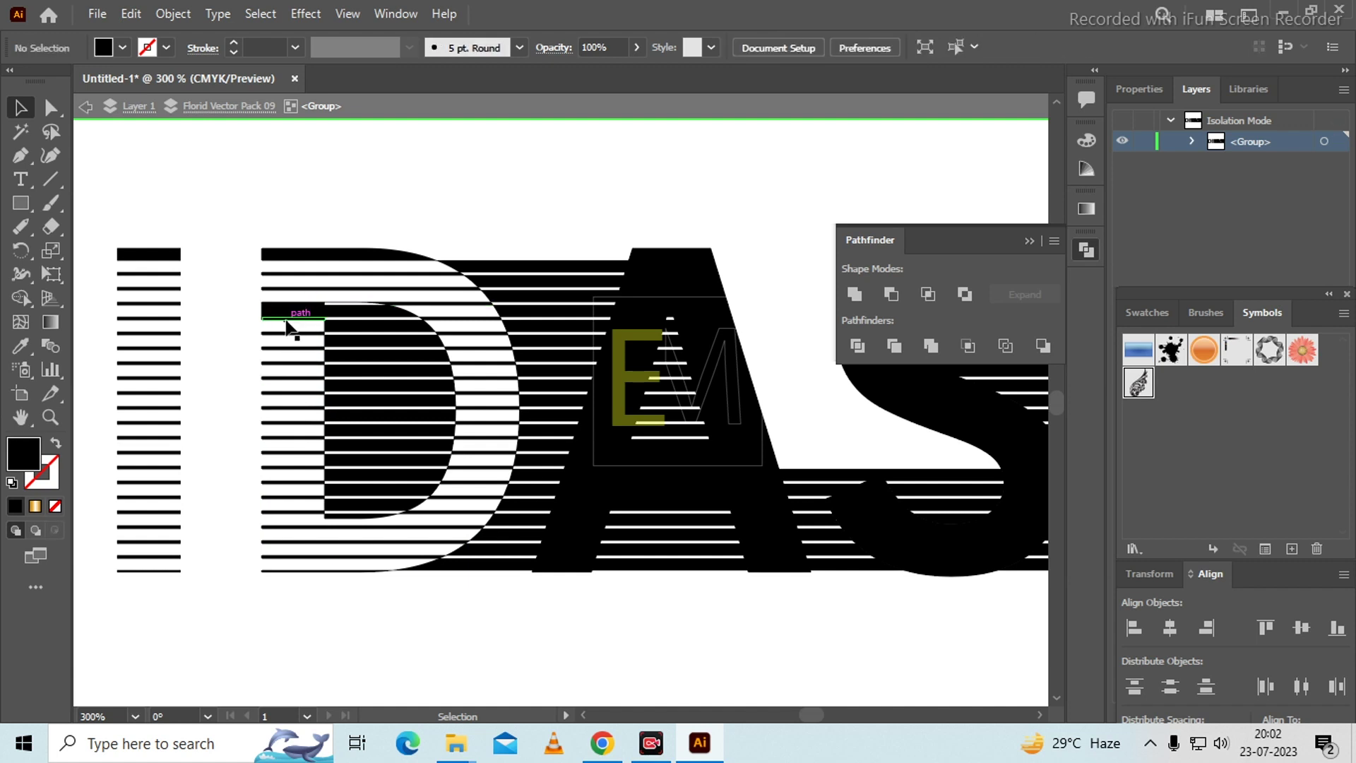
{"action": "left_click", "coordinate": [292, 311]}
{"action": "key", "text": "Delete"}
Delete the bar pieces filling the upper part of the second D's counter.
{"action": "left_click", "coordinate": [371, 310]}
{"action": "key", "text": "Delete"}
{"action": "left_click", "coordinate": [378, 327]}
{"action": "key", "text": "Delete"}
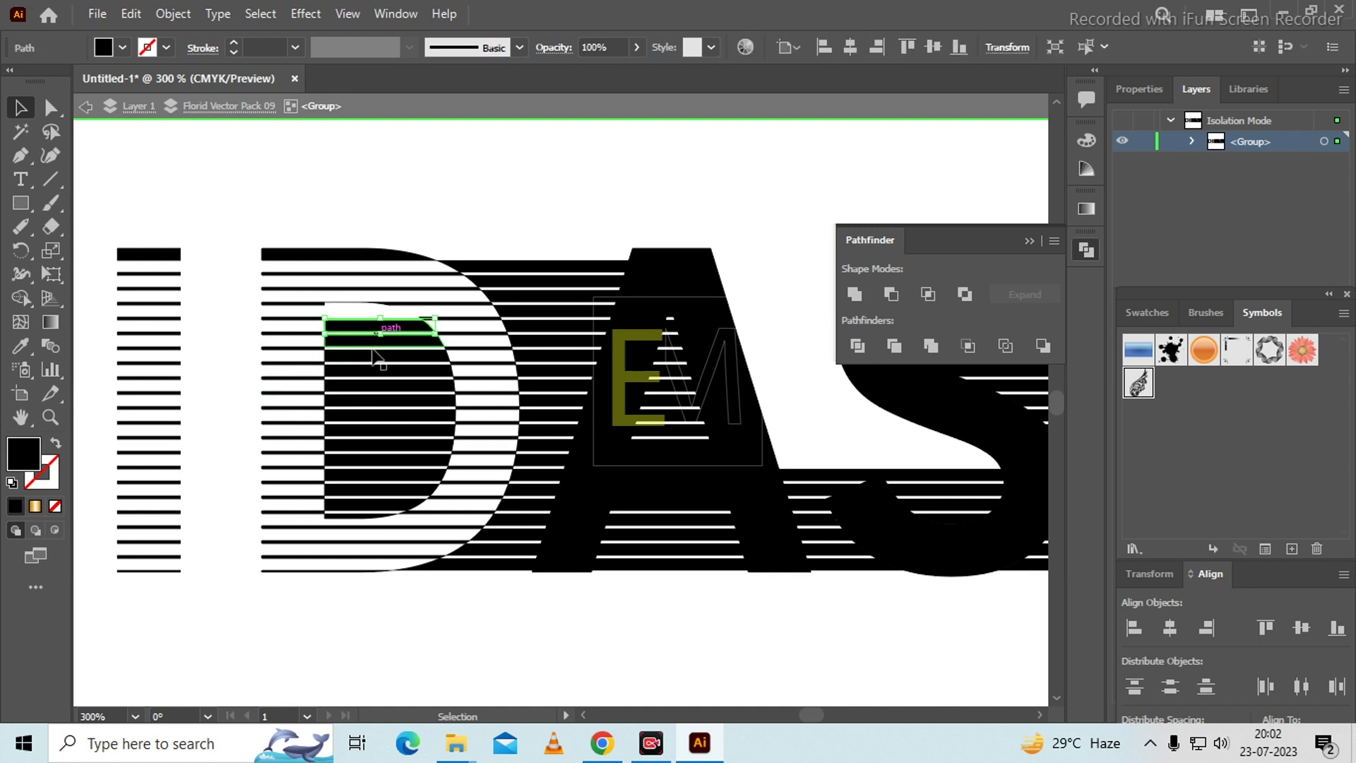
{"action": "left_click", "coordinate": [377, 341]}
{"action": "key", "text": "Delete"}
{"action": "left_click", "coordinate": [375, 357]}
{"action": "key", "text": "Delete"}
{"action": "left_click", "coordinate": [390, 386]}
{"action": "key", "text": "Delete"}
{"action": "left_click", "coordinate": [387, 408]}
{"action": "key", "text": "Delete"}
{"action": "left_click", "coordinate": [385, 430]}
{"action": "key", "text": "Delete"}
{"action": "left_click", "coordinate": [393, 399]}
{"action": "key", "text": "Delete"}
{"action": "left_click", "coordinate": [391, 414]}
{"action": "key", "text": "Delete"}
{"action": "left_click", "coordinate": [393, 371]}
{"action": "key", "text": "Delete"}
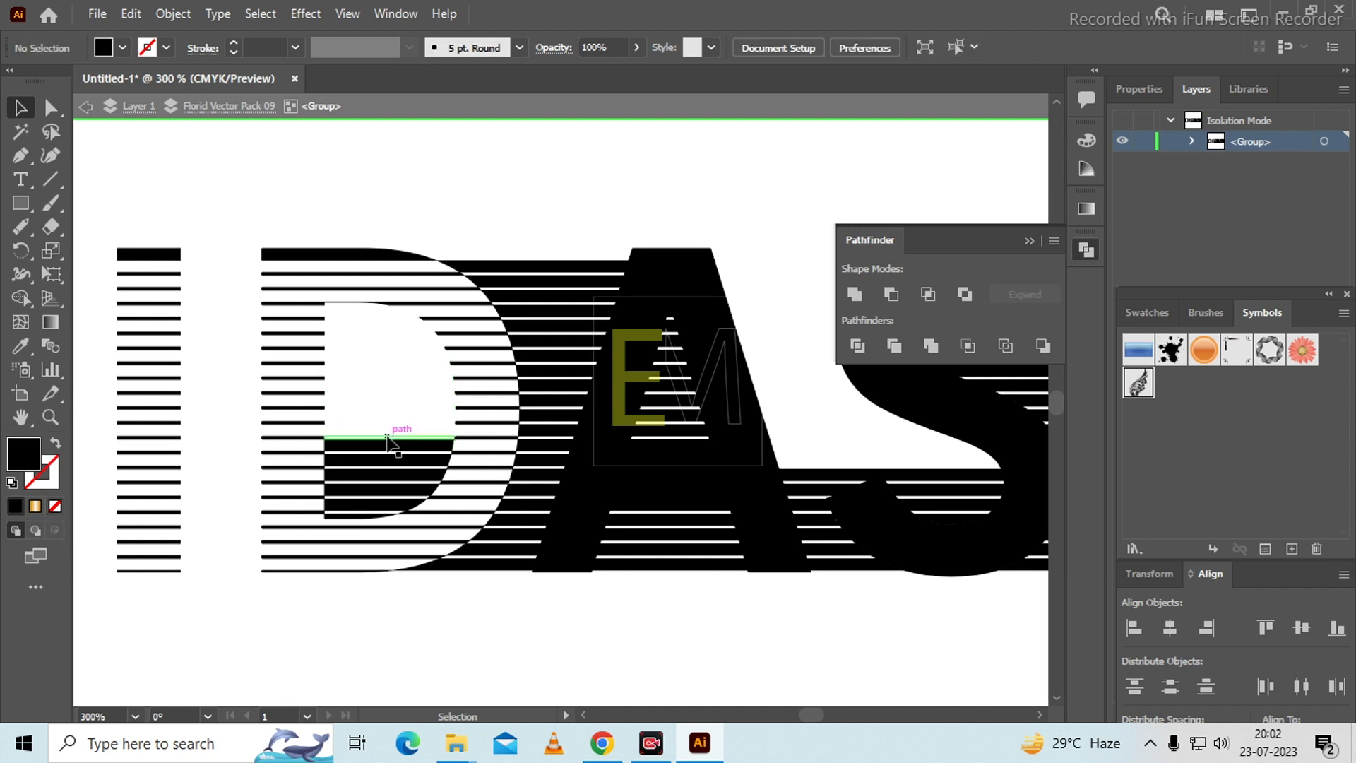
Delete the remaining bar pieces in the lower part of the second D's counter.
{"action": "left_click", "coordinate": [387, 445]}
{"action": "key", "text": "Delete"}
{"action": "left_click", "coordinate": [388, 461]}
{"action": "key", "text": "Delete"}
{"action": "left_click", "coordinate": [388, 476]}
{"action": "key", "text": "Delete"}
{"action": "left_click", "coordinate": [380, 491]}
{"action": "key", "text": "Delete"}
{"action": "left_click", "coordinate": [374, 504]}
{"action": "key", "text": "Delete"}
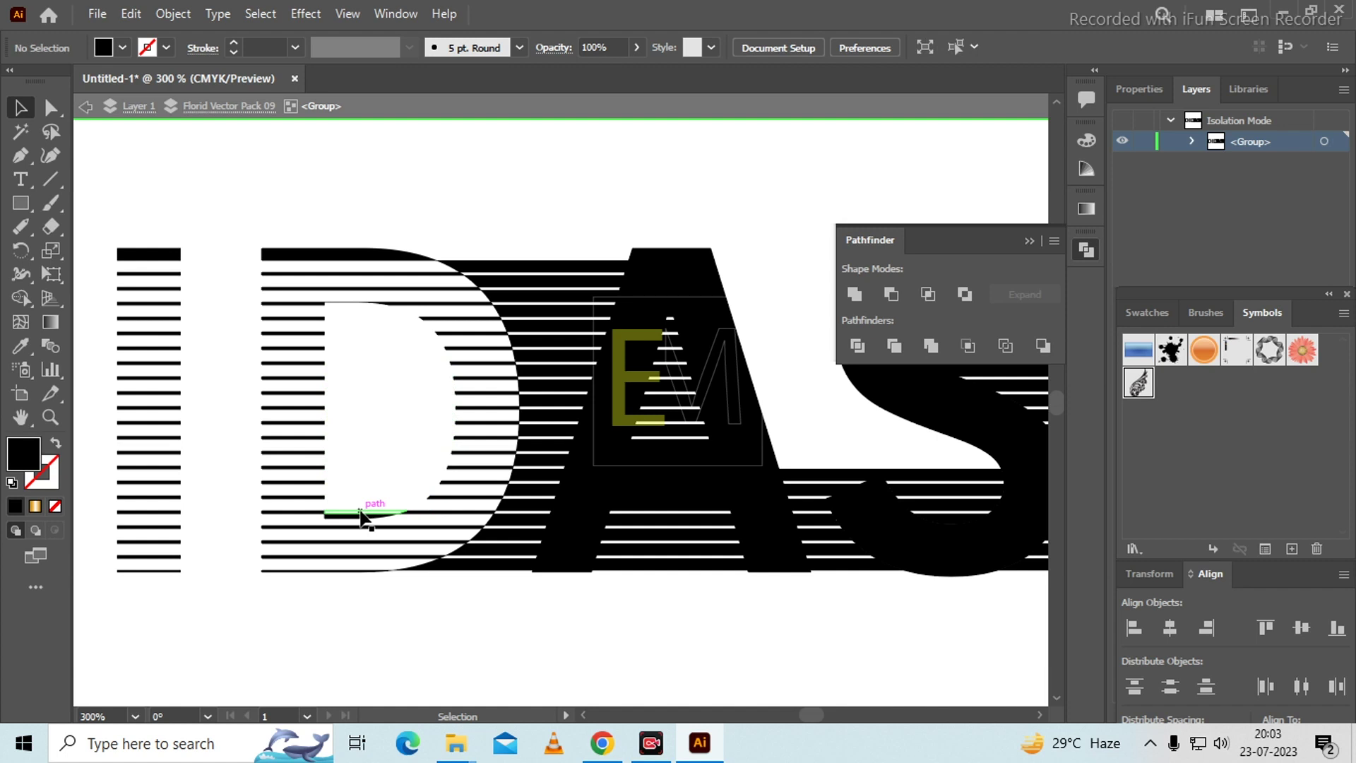
{"action": "left_click", "coordinate": [366, 516]}
{"action": "key", "text": "Delete"}
Delete the bar pieces filling the upper part of the gap between the second D and the A.
{"action": "scroll", "coordinate": [405, 390], "scroll_direction": "right", "scroll_amount": 5}
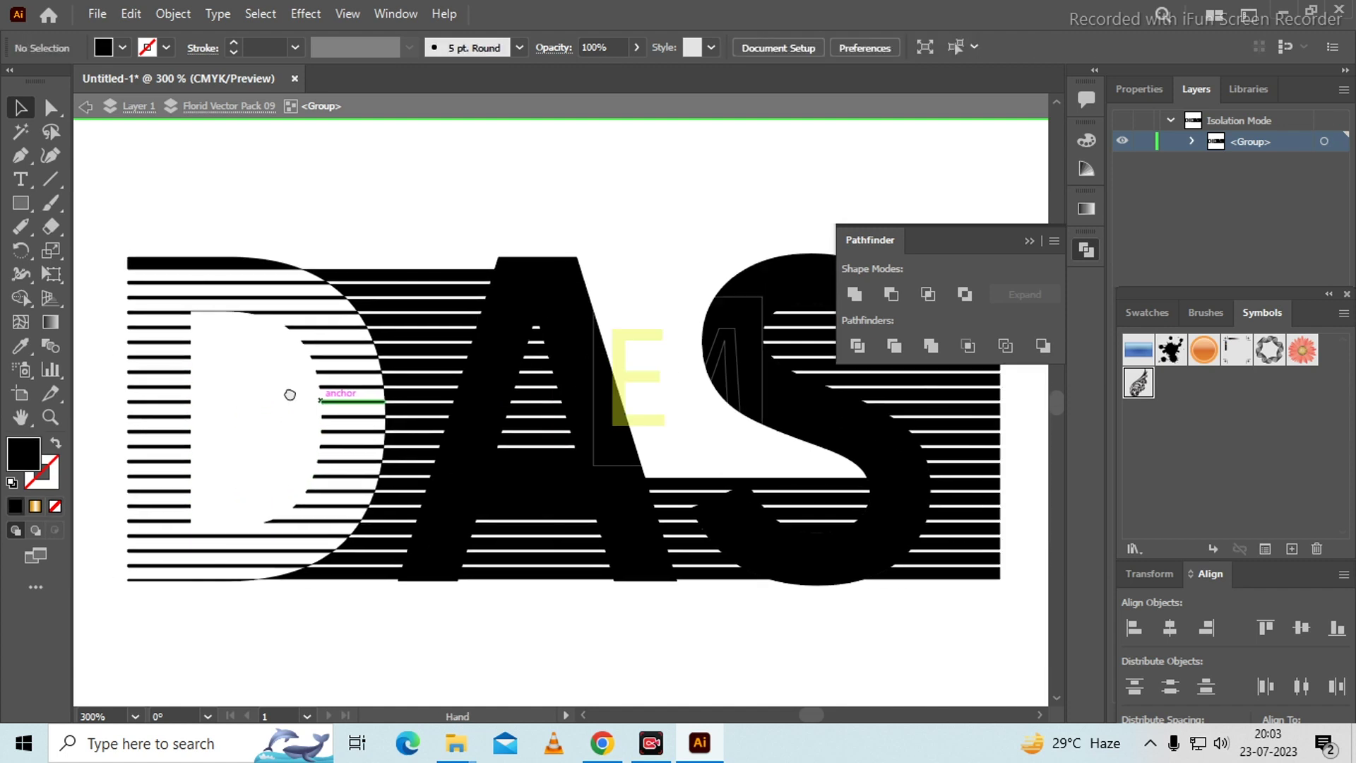
{"action": "left_click_drag", "start_coordinate": [392, 194], "coordinate": [393, 369]}
{"action": "key", "text": "Delete"}
{"action": "left_click_drag", "start_coordinate": [382, 466], "coordinate": [382, 466]}
{"action": "key", "text": "Delete"}
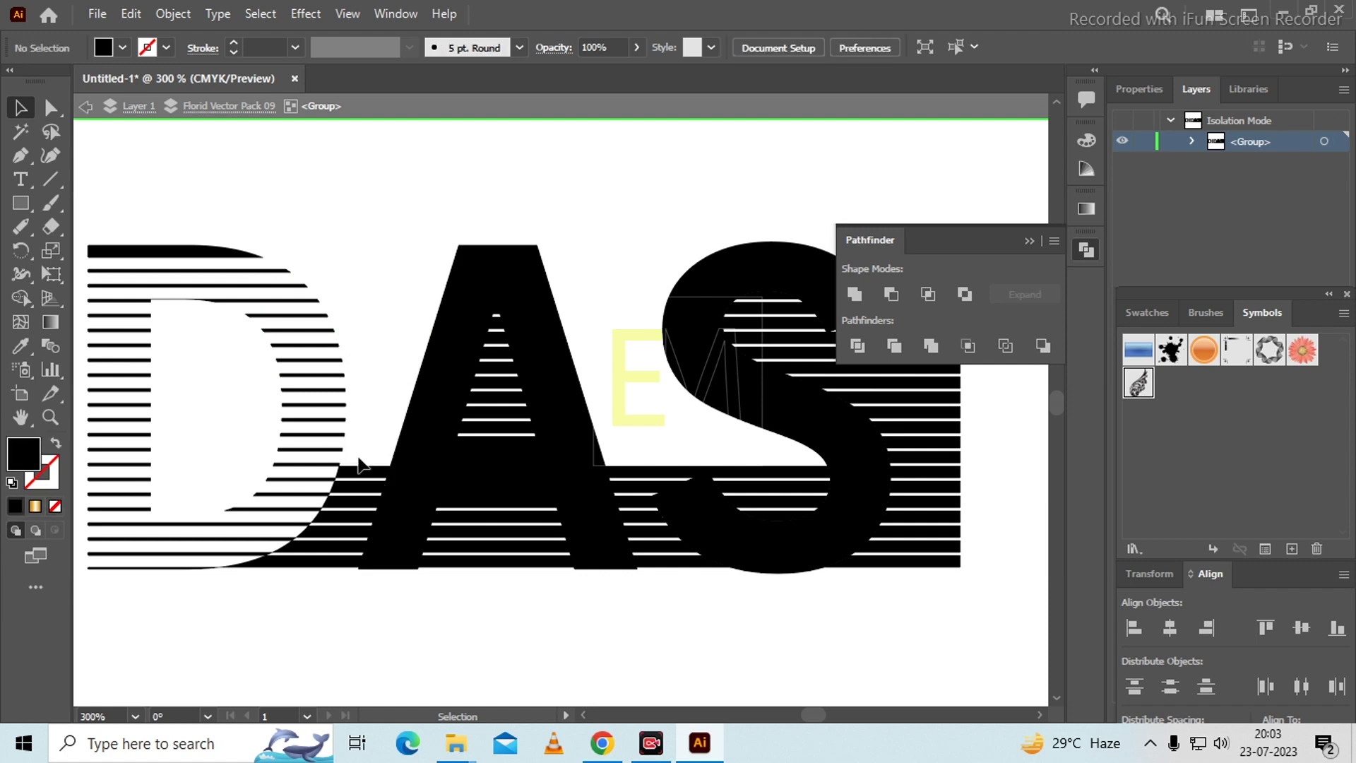
Delete the bar pieces in the lower gap between the D and the A and those between the A's legs.
{"action": "left_click_drag", "start_coordinate": [341, 609], "coordinate": [346, 610]}
{"action": "key", "text": "Delete"}
{"action": "left_click_drag", "start_coordinate": [351, 528], "coordinate": [351, 529]}
{"action": "key", "text": "Delete"}
{"action": "left_click_drag", "start_coordinate": [336, 590], "coordinate": [329, 535]}
{"action": "key", "text": "Delete"}
{"action": "left_click_drag", "start_coordinate": [470, 521], "coordinate": [475, 510]}
{"action": "key", "text": "Delete"}
Delete the thick bar pieces in the A's right leg, crossbar and apex, keeping the top strip and thin lines.
{"action": "left_click_drag", "start_coordinate": [606, 551], "coordinate": [586, 521]}
{"action": "left_click_drag", "start_coordinate": [575, 469], "coordinate": [573, 439]}
{"action": "left_click_drag", "start_coordinate": [574, 427], "coordinate": [523, 256]}
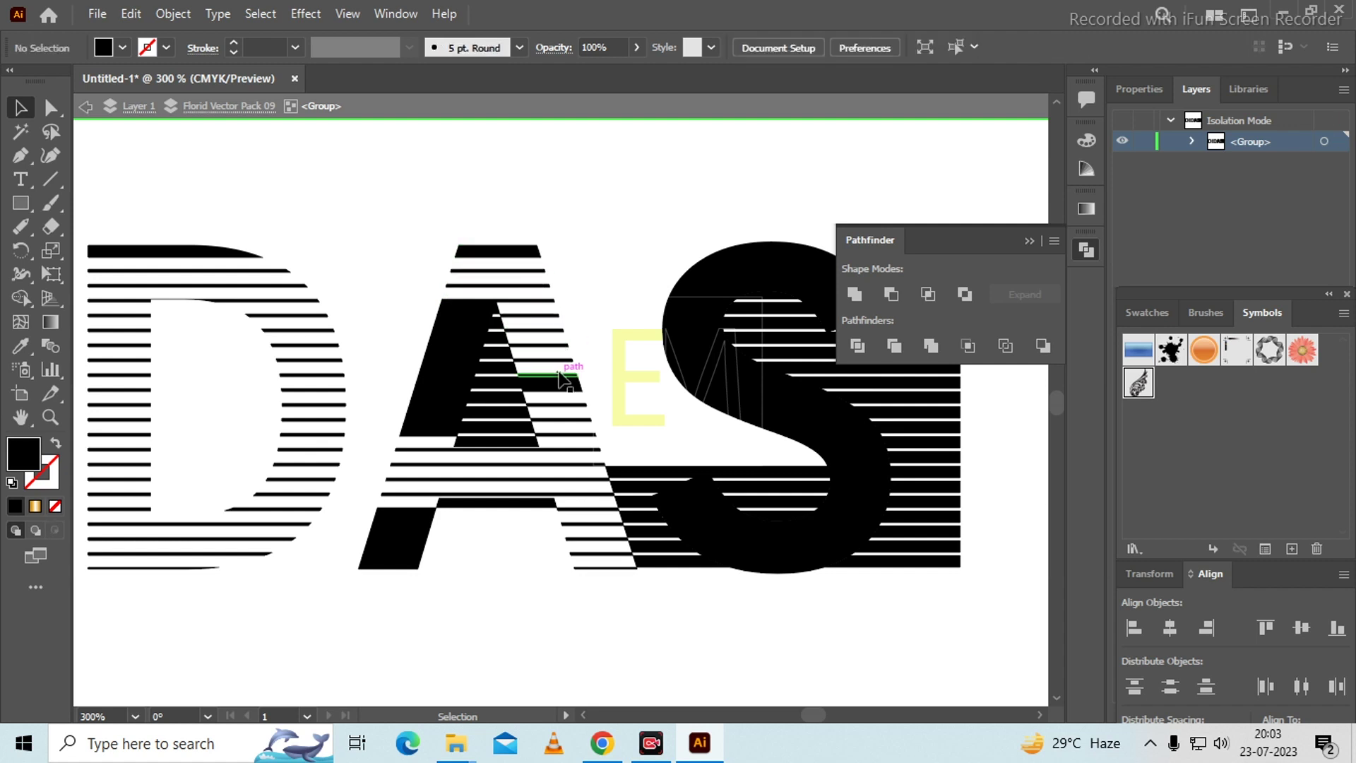
Delete the last thick bar pieces on the A's right leg and all those on its left leg, keeping the thin lines.
{"action": "left_click_drag", "start_coordinate": [558, 390], "coordinate": [459, 320]}
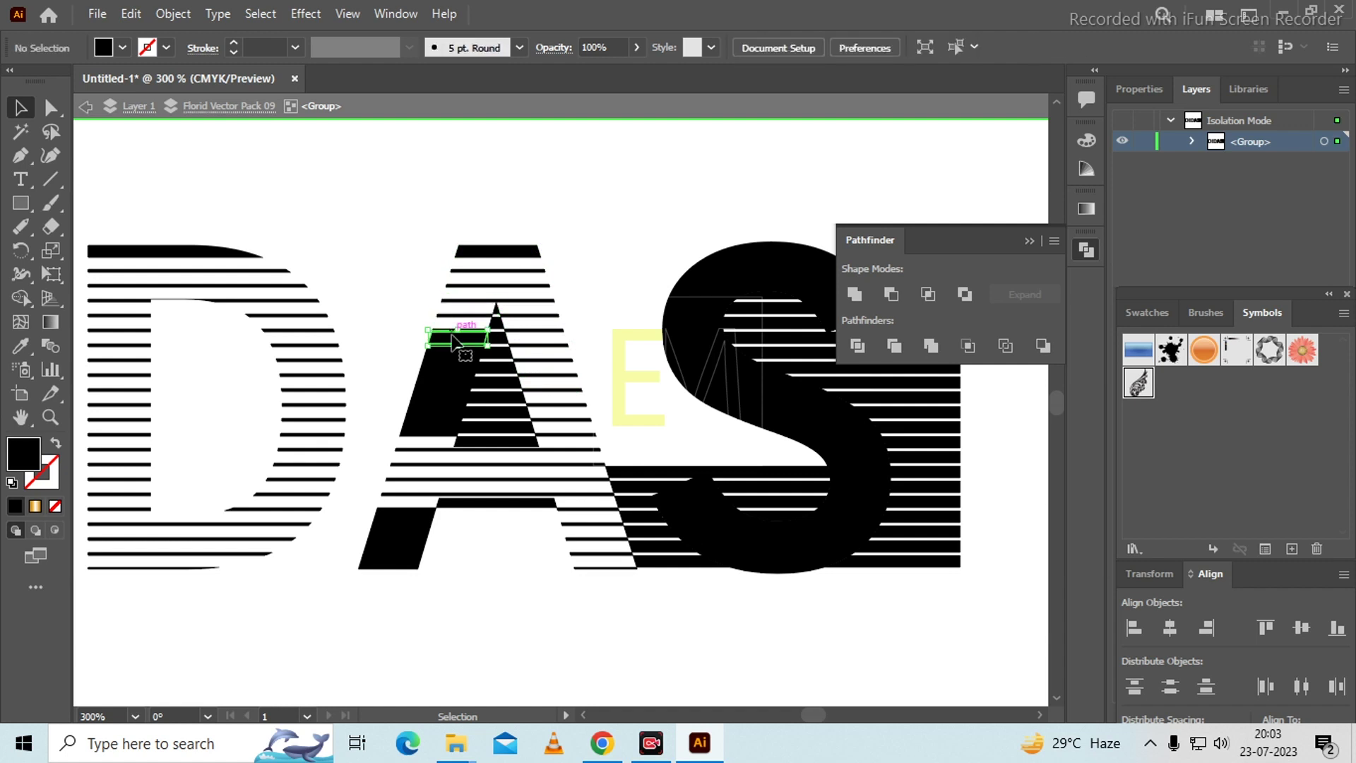
{"action": "left_click", "coordinate": [442, 389]}
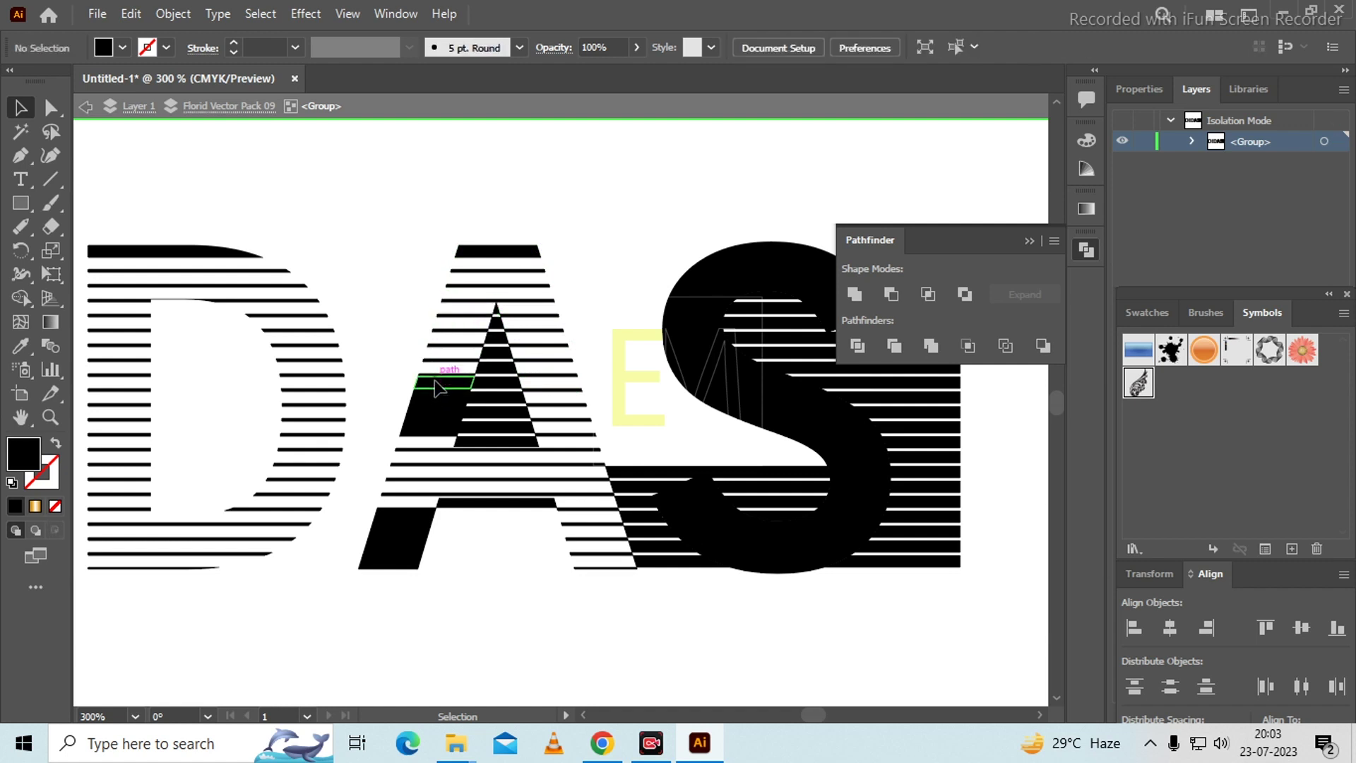
{"action": "left_click", "coordinate": [429, 433]}
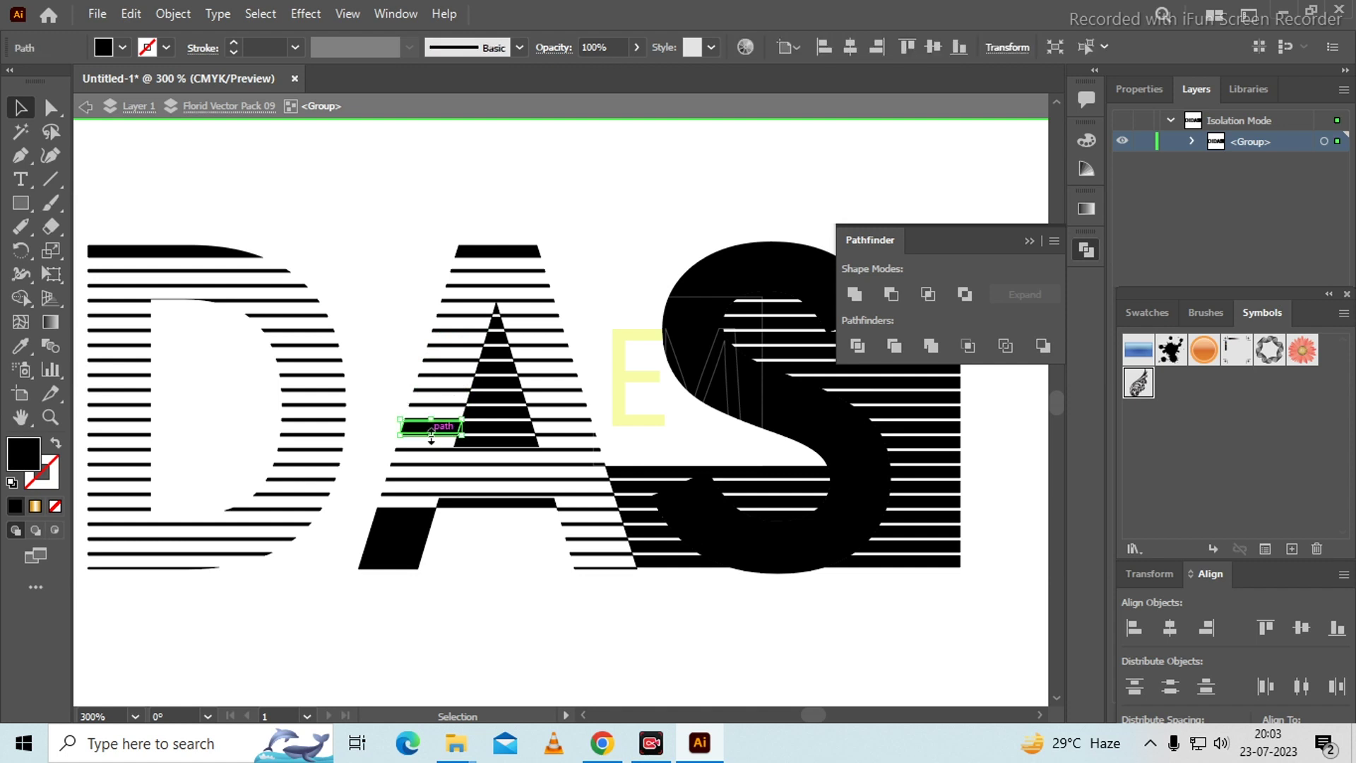
{"action": "key", "text": "Delete"}
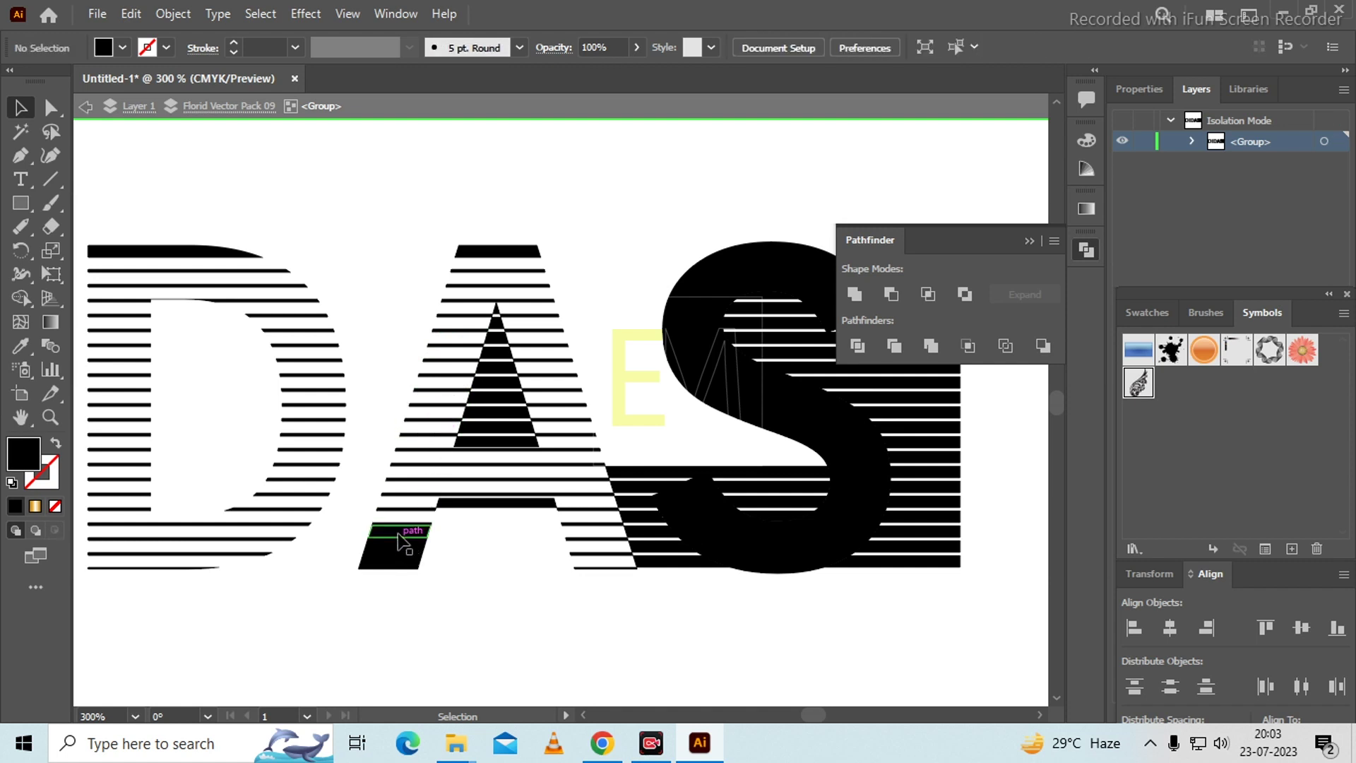
{"action": "key", "text": "Delete"}
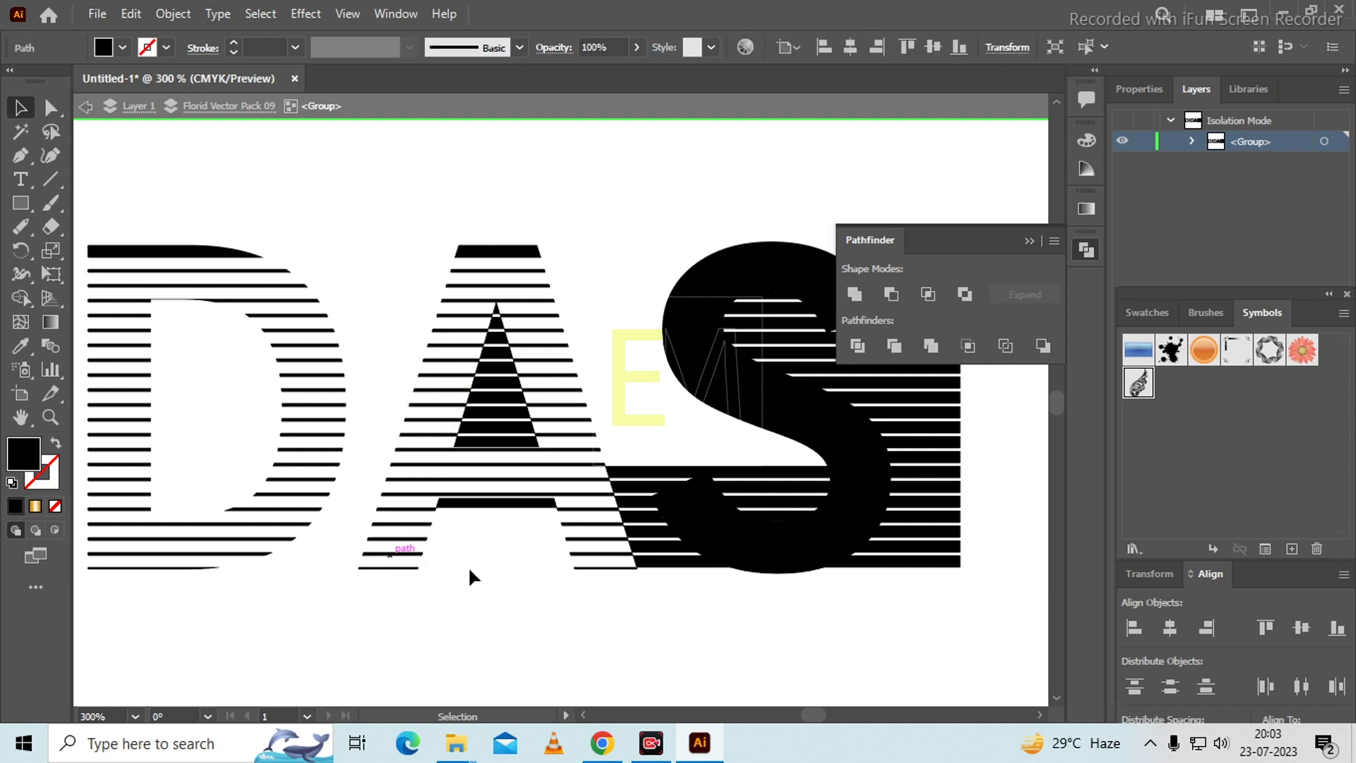
Clear the A's triangular counter and the strip under its crossbar by deleting the bar pieces there.
{"action": "left_click", "coordinate": [501, 443]}
{"action": "key", "text": "Delete"}
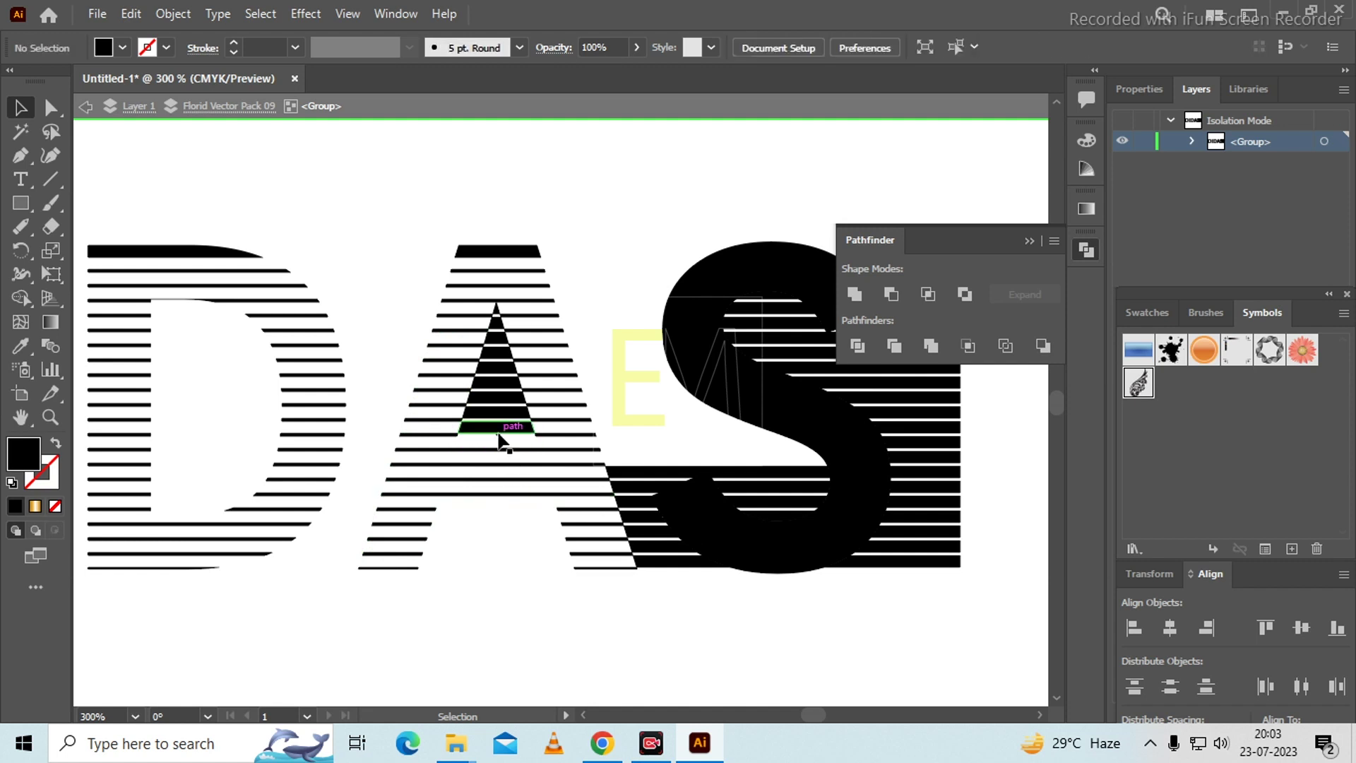
{"action": "left_click", "coordinate": [499, 425]}
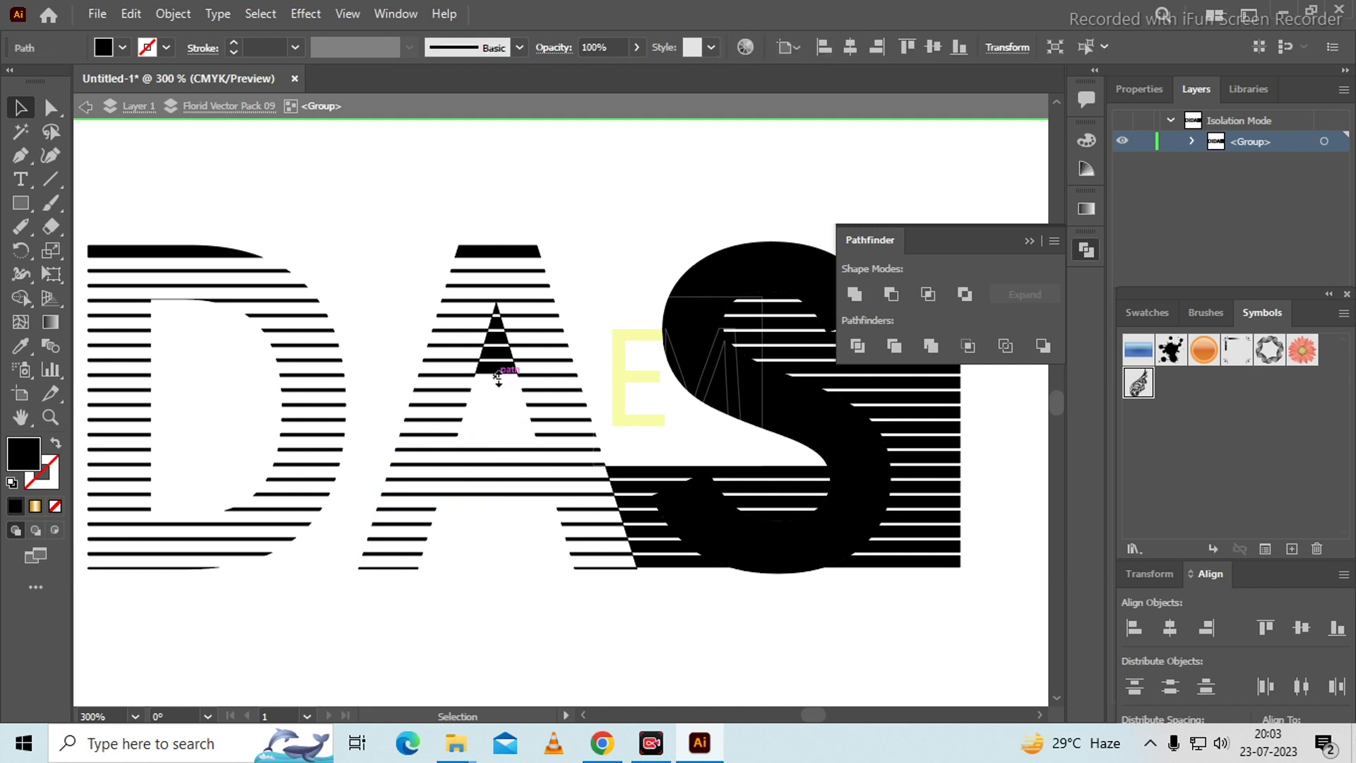
{"action": "key", "text": "Delete"}
{"action": "left_click", "coordinate": [498, 332]}
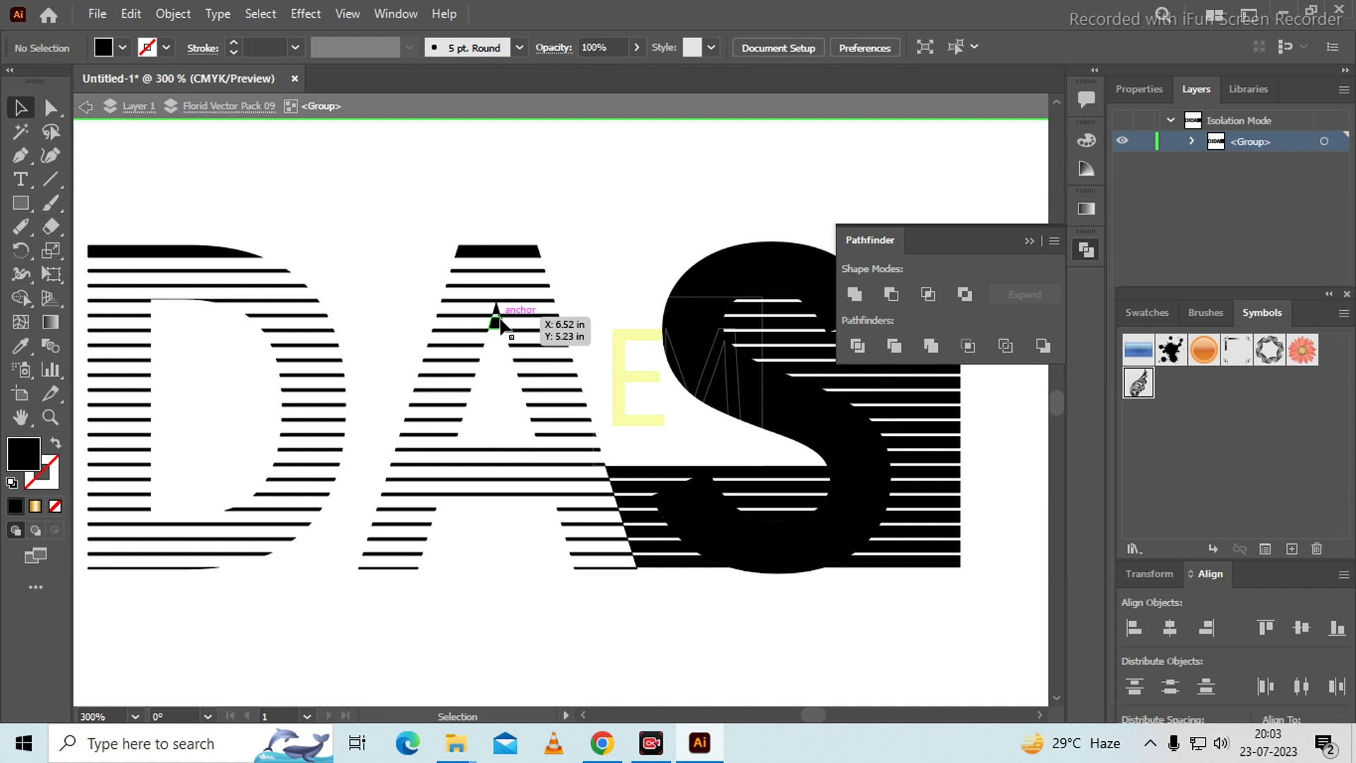
{"action": "key", "text": "Delete"}
Delete the bar pieces to the right of the S and those in the gap between the A and the S.
{"action": "left_click_drag", "start_coordinate": [581, 565], "coordinate": [338, 540]}
{"action": "left_click_drag", "start_coordinate": [802, 153], "coordinate": [695, 644]}
{"action": "key", "text": "Delete"}
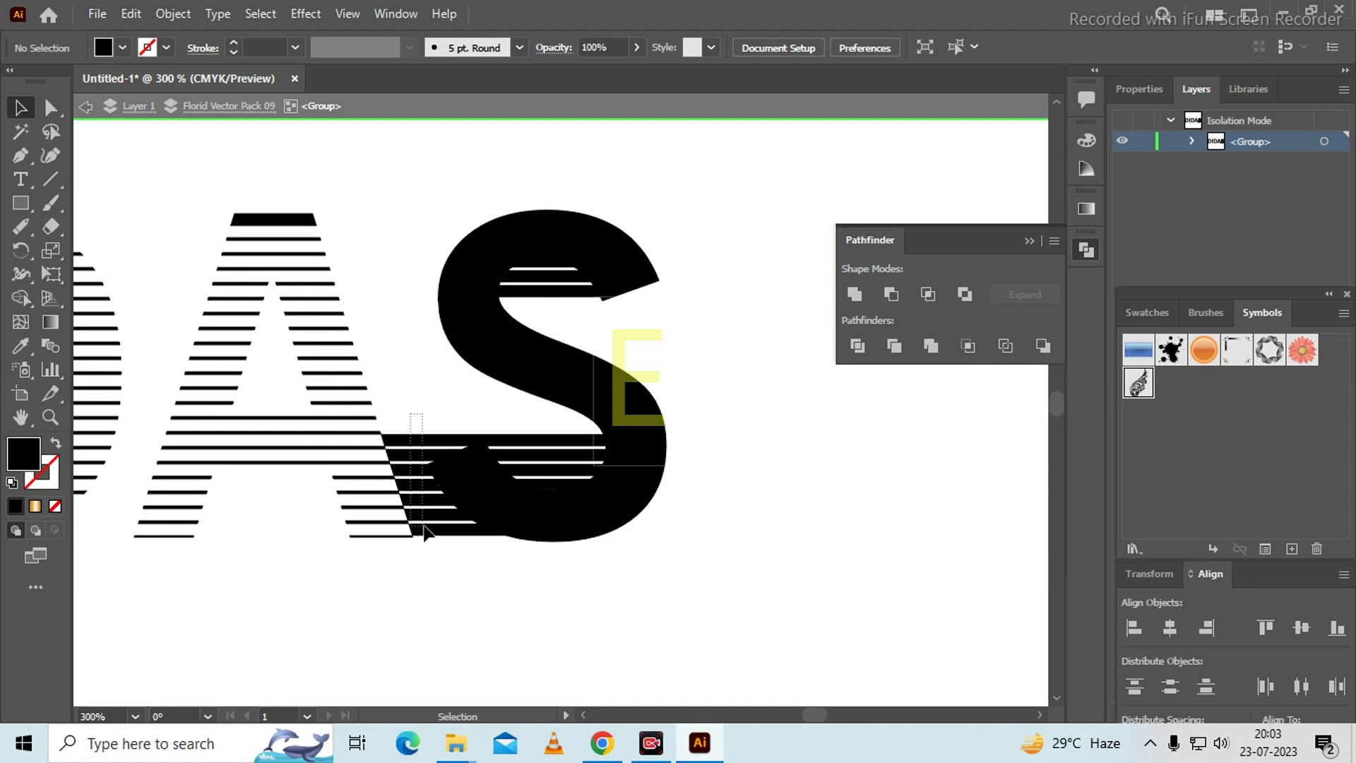
{"action": "left_click_drag", "start_coordinate": [429, 531], "coordinate": [433, 534]}
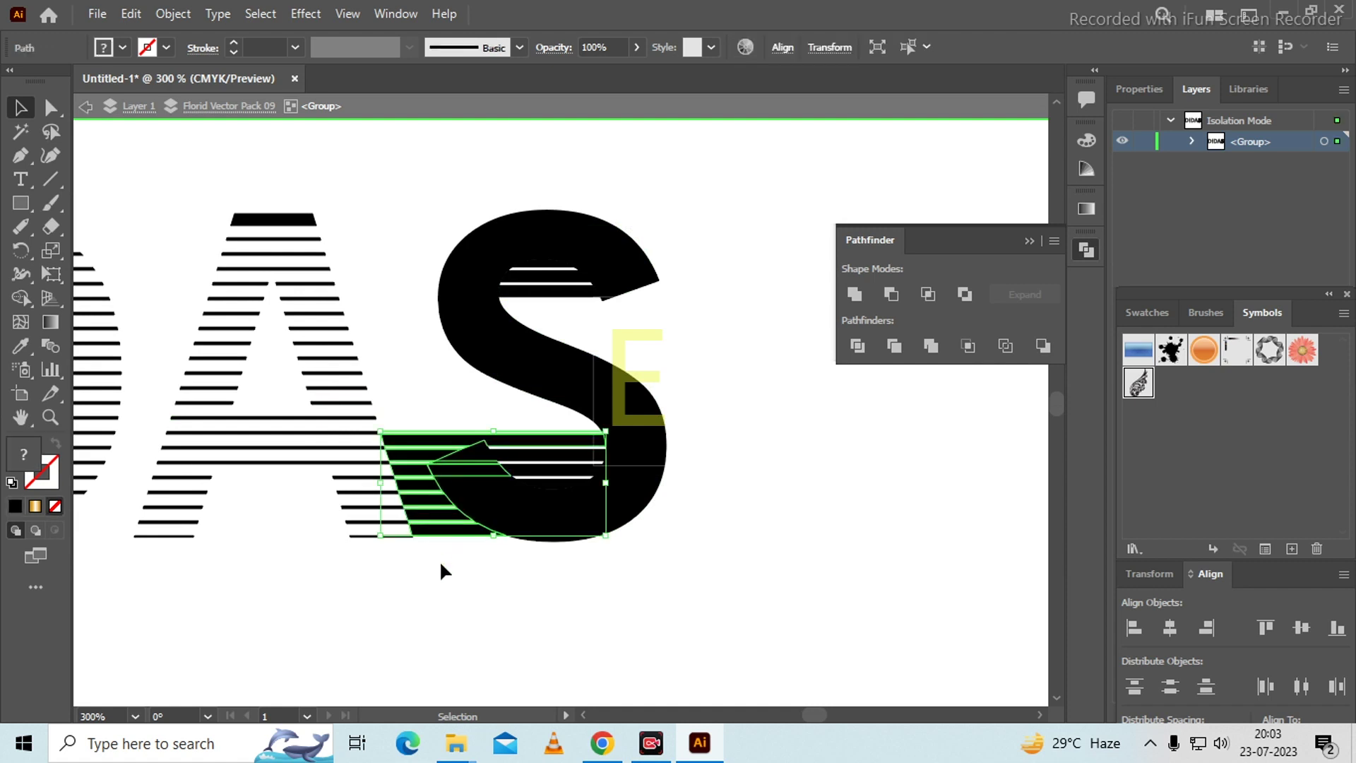
{"action": "key", "text": "Delete"}
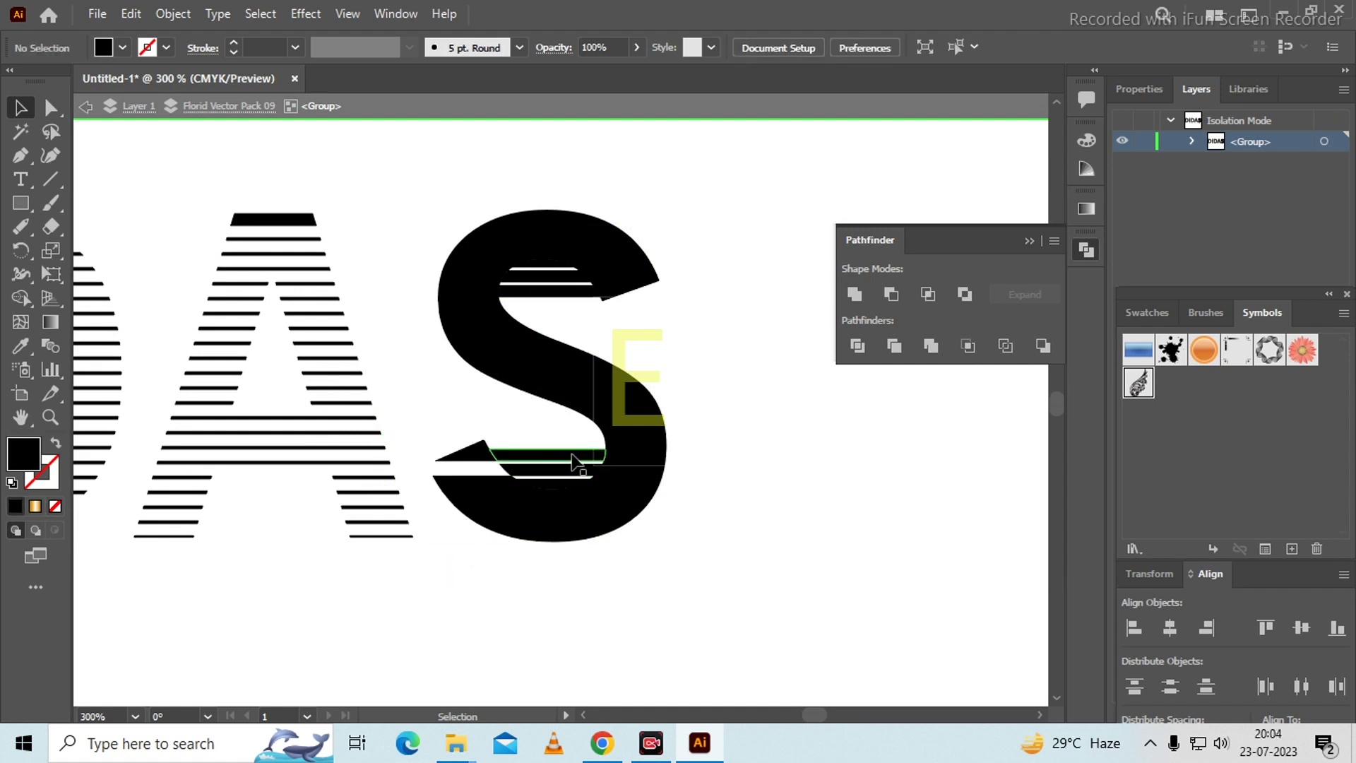
Delete the bar pieces in the S's lower opening and the thick pieces along its bottom curve, keeping the thin lines.
{"action": "left_click_drag", "start_coordinate": [561, 475], "coordinate": [552, 491]}
{"action": "left_click", "coordinate": [557, 502]}
{"action": "key", "text": "Delete"}
{"action": "left_click", "coordinate": [558, 516]}
{"action": "key", "text": "Delete"}
{"action": "left_click", "coordinate": [561, 531]}
{"action": "key", "text": "Delete"}
{"action": "left_click", "coordinate": [558, 485]}
{"action": "key", "text": "Delete"}
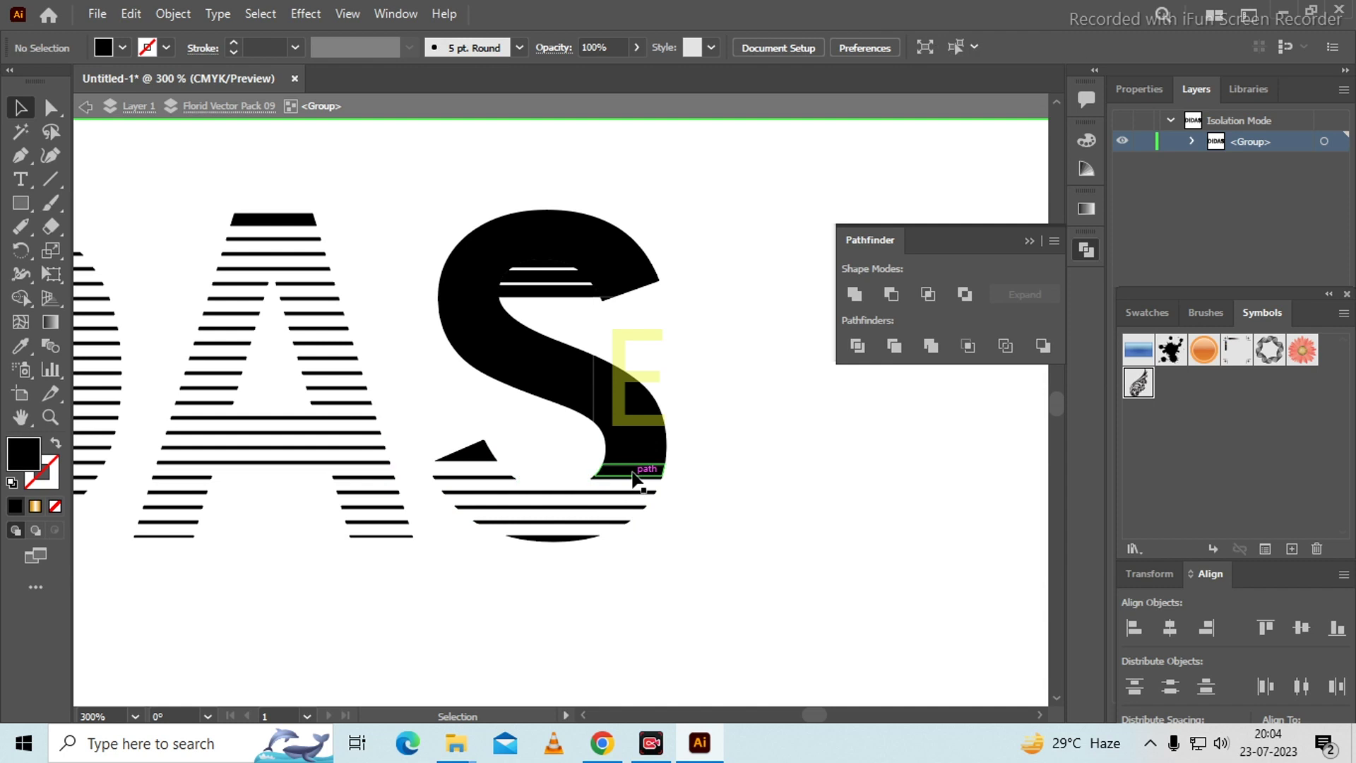
Delete the thick bar pieces on the right side of the S's lower curve, keeping the thin lines.
{"action": "left_click", "coordinate": [635, 474]}
{"action": "key", "text": "Delete"}
{"action": "left_click", "coordinate": [639, 447]}
{"action": "key", "text": "Delete"}
{"action": "left_click", "coordinate": [637, 427]}
{"action": "key", "text": "Delete"}
{"action": "left_click", "coordinate": [625, 414]}
{"action": "key", "text": "Delete"}
{"action": "left_click", "coordinate": [622, 413]}
{"action": "key", "text": "Delete"}
Delete the thick bar pieces along the S's diagonal middle stroke, keeping the thin lines.
{"action": "left_click", "coordinate": [569, 382]}
{"action": "key", "text": "Delete"}
{"action": "left_click", "coordinate": [551, 373]}
{"action": "key", "text": "Delete"}
{"action": "left_click", "coordinate": [523, 351]}
{"action": "key", "text": "Delete"}
{"action": "left_click", "coordinate": [506, 336]}
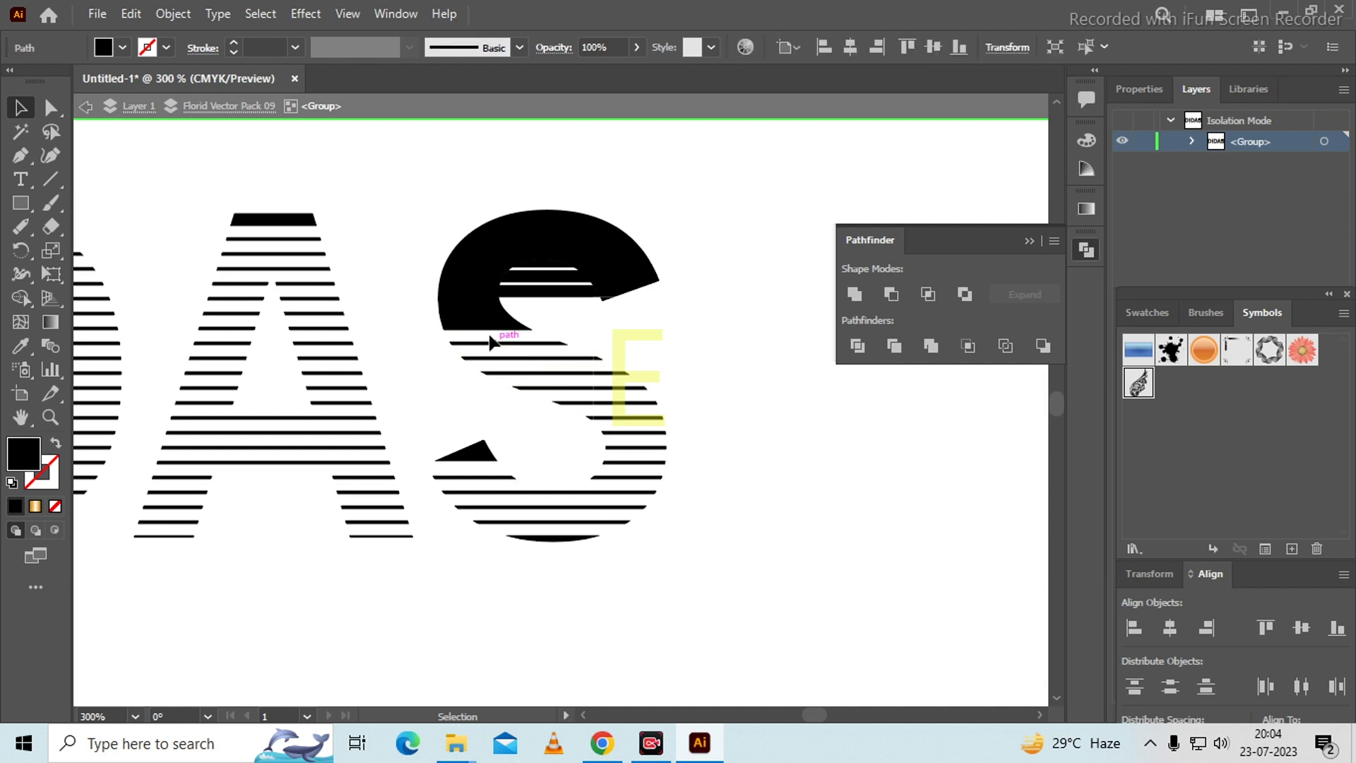
Delete the thick bar pieces down the left side of the S's upper curve, keeping the thin lines.
{"action": "key", "text": "Delete"}
{"action": "left_click", "coordinate": [475, 327]}
{"action": "key", "text": "Delete"}
{"action": "left_click", "coordinate": [469, 304]}
{"action": "key", "text": "Delete"}
{"action": "left_click", "coordinate": [472, 268]}
{"action": "key", "text": "Delete"}
Delete the thick bar pieces across the S's top arc and its upper end, keeping the thin lines and the solid top cap.
{"action": "left_click", "coordinate": [470, 247]}
{"action": "key", "text": "Delete"}
{"action": "left_click", "coordinate": [468, 261]}
{"action": "key", "text": "Delete"}
{"action": "left_click", "coordinate": [531, 228]}
{"action": "key", "text": "Delete"}
{"action": "left_click", "coordinate": [548, 218]}
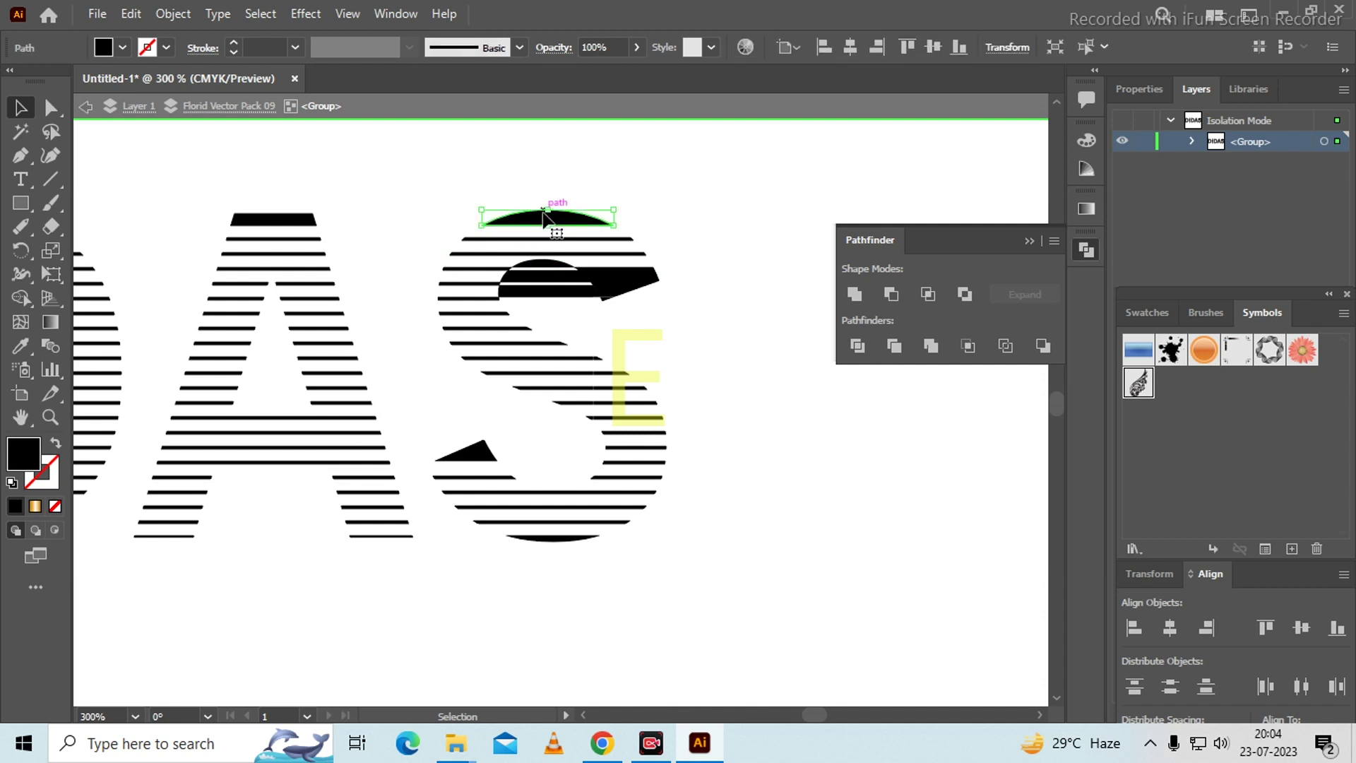
{"action": "left_click", "coordinate": [622, 281]}
{"action": "key", "text": "Delete"}
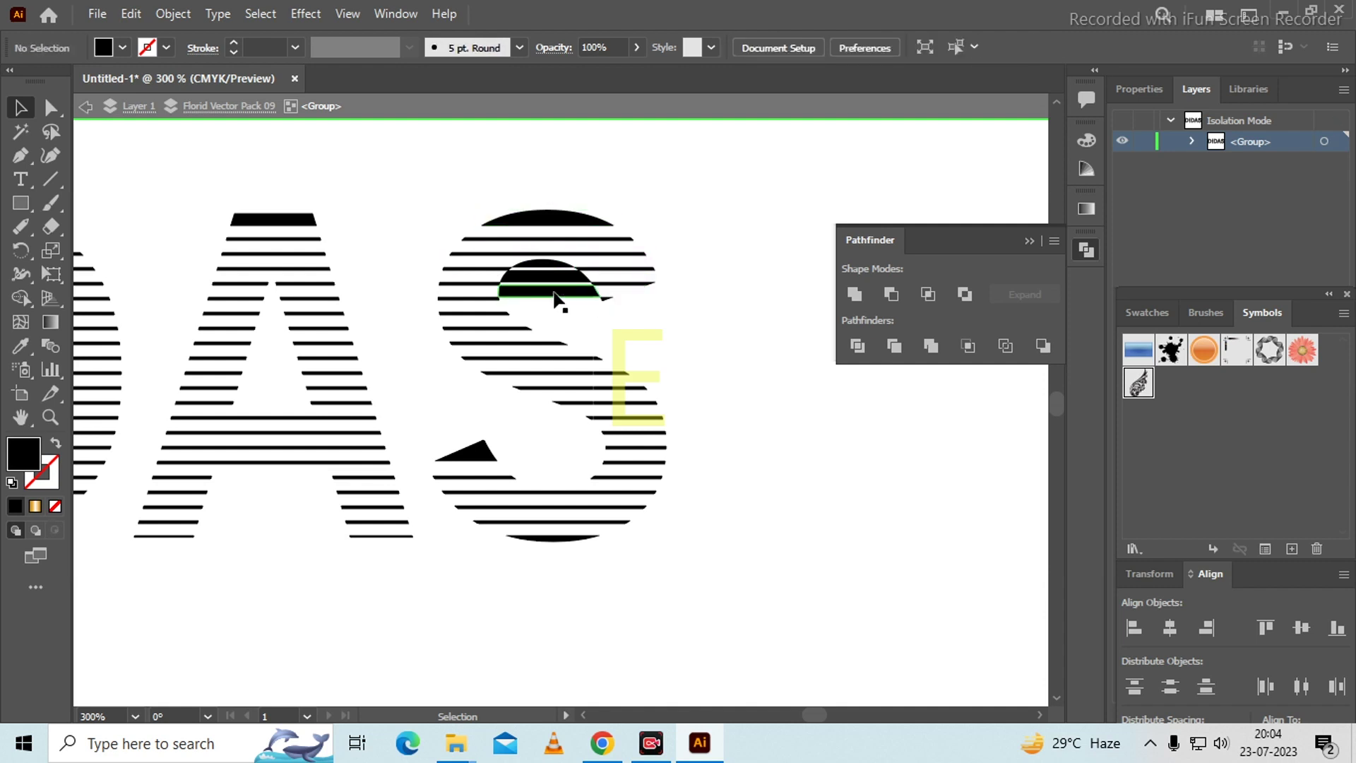
Delete the bar pieces filling the upper opening of the S.
{"action": "left_click", "coordinate": [556, 298]}
{"action": "key", "text": "Delete"}
{"action": "left_click", "coordinate": [548, 278]}
{"action": "key", "text": "Delete"}
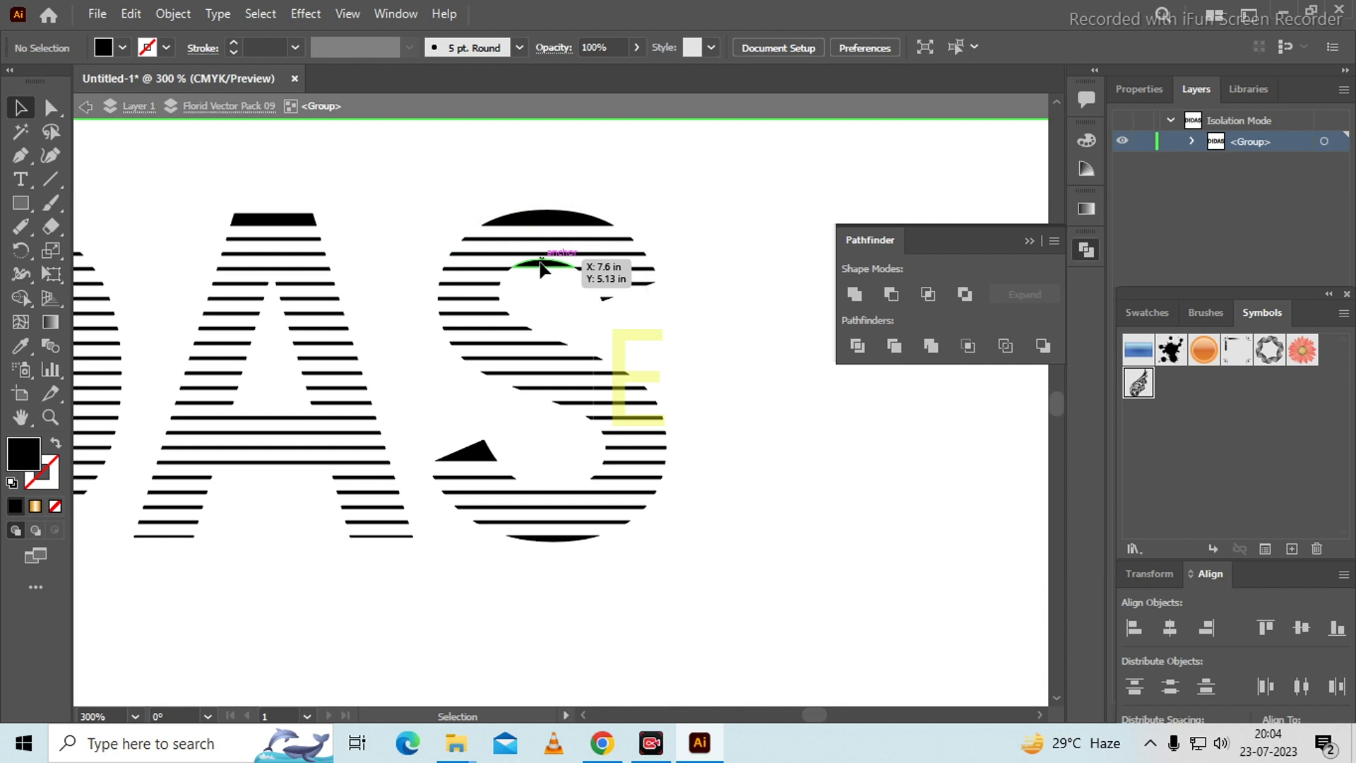
{"action": "left_click", "coordinate": [541, 267]}
{"action": "key", "text": "Delete"}
Exit isolation mode from the lettering group back to the full document.
{"action": "scroll", "coordinate": [638, 394], "scroll_direction": "down", "scroll_amount": 2}
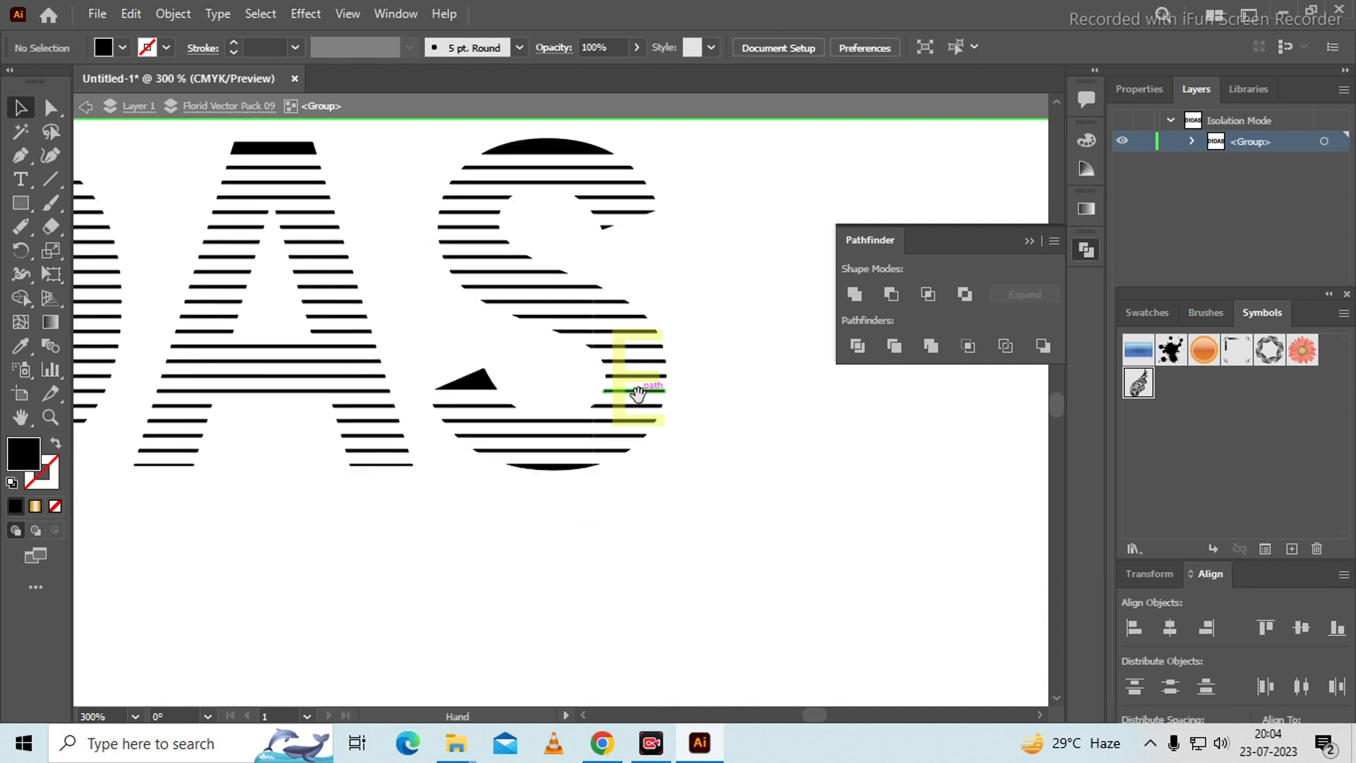
{"action": "scroll", "coordinate": [638, 394], "scroll_direction": "down", "scroll_amount": 1}
{"action": "scroll", "coordinate": [638, 404], "scroll_direction": "right", "scroll_amount": 4}
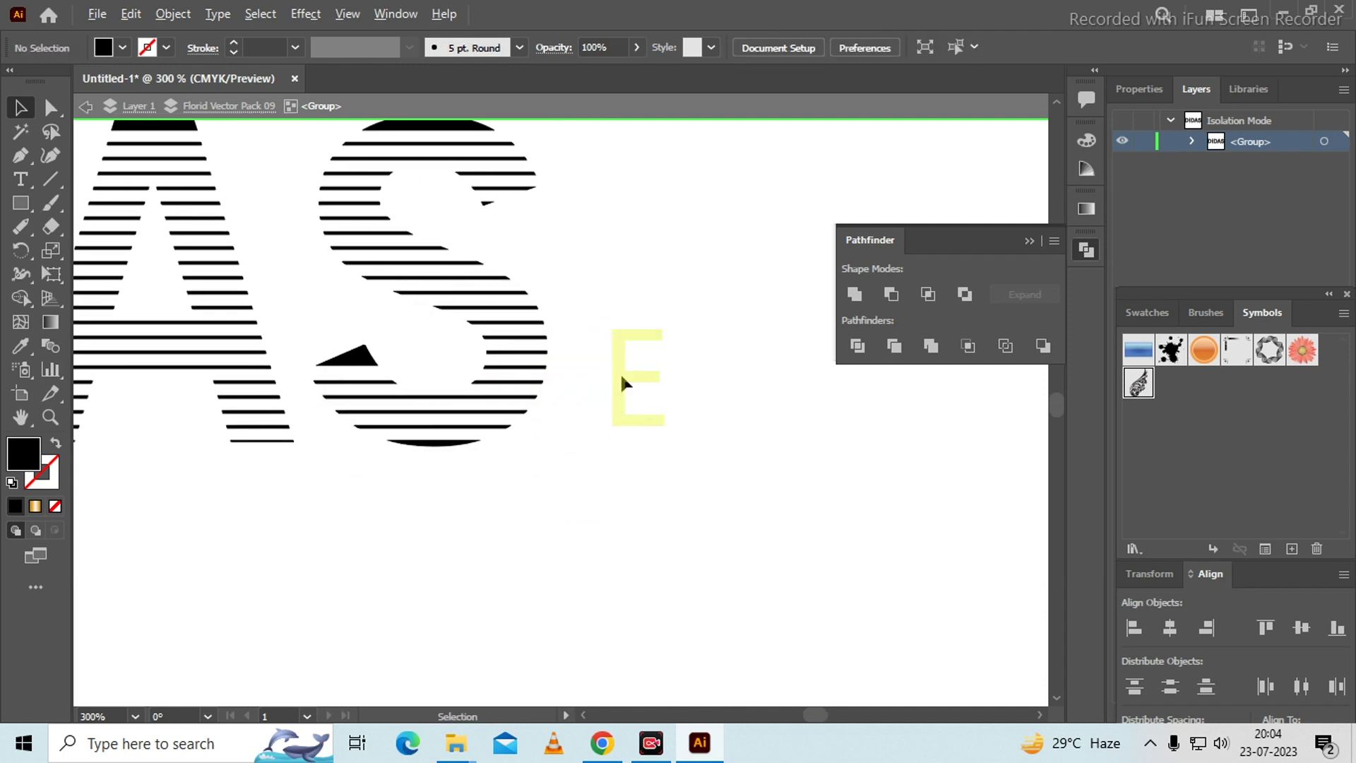
{"action": "scroll", "coordinate": [624, 384], "scroll_direction": "down", "scroll_amount": 3}
{"action": "scroll", "coordinate": [214, 360], "scroll_direction": "up", "scroll_amount": 2}
{"action": "scroll", "coordinate": [586, 480], "scroll_direction": "right", "scroll_amount": 3}
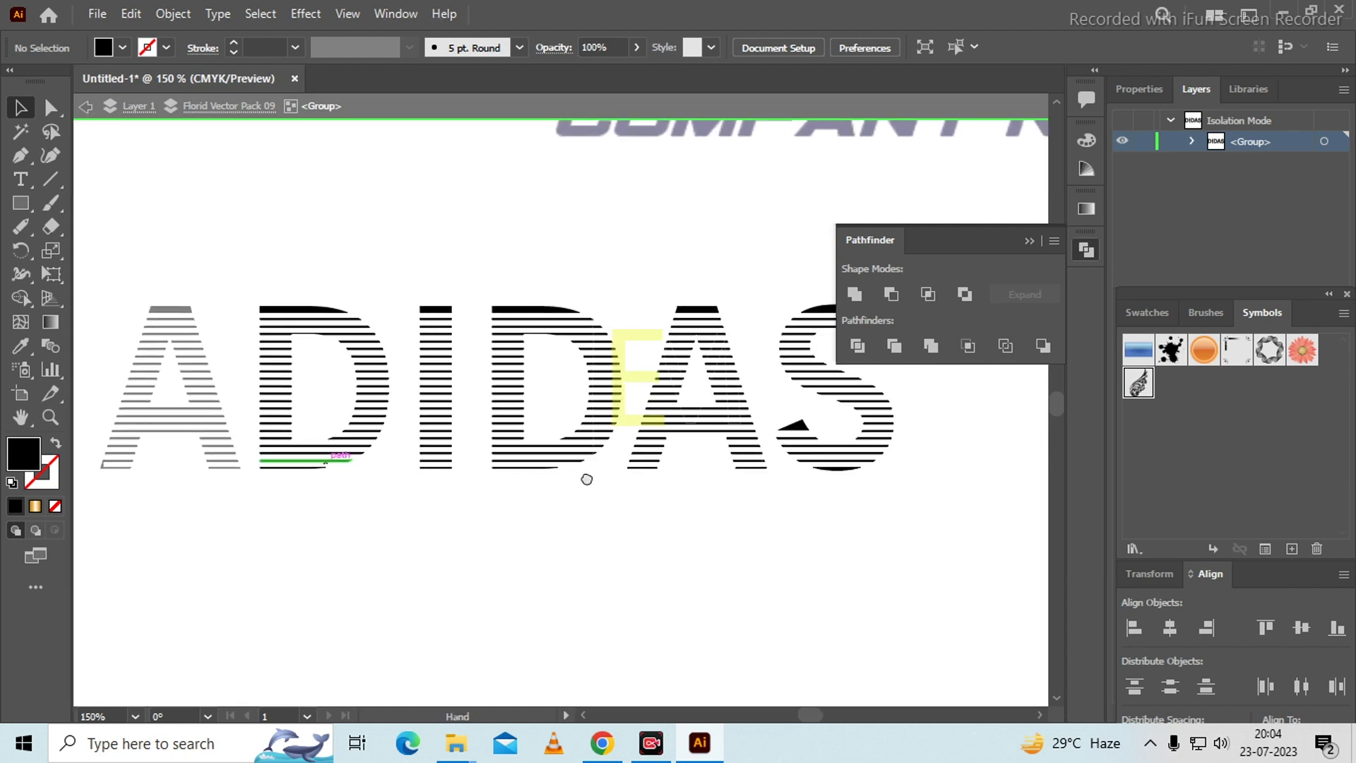
{"action": "left_click", "coordinate": [131, 108]}
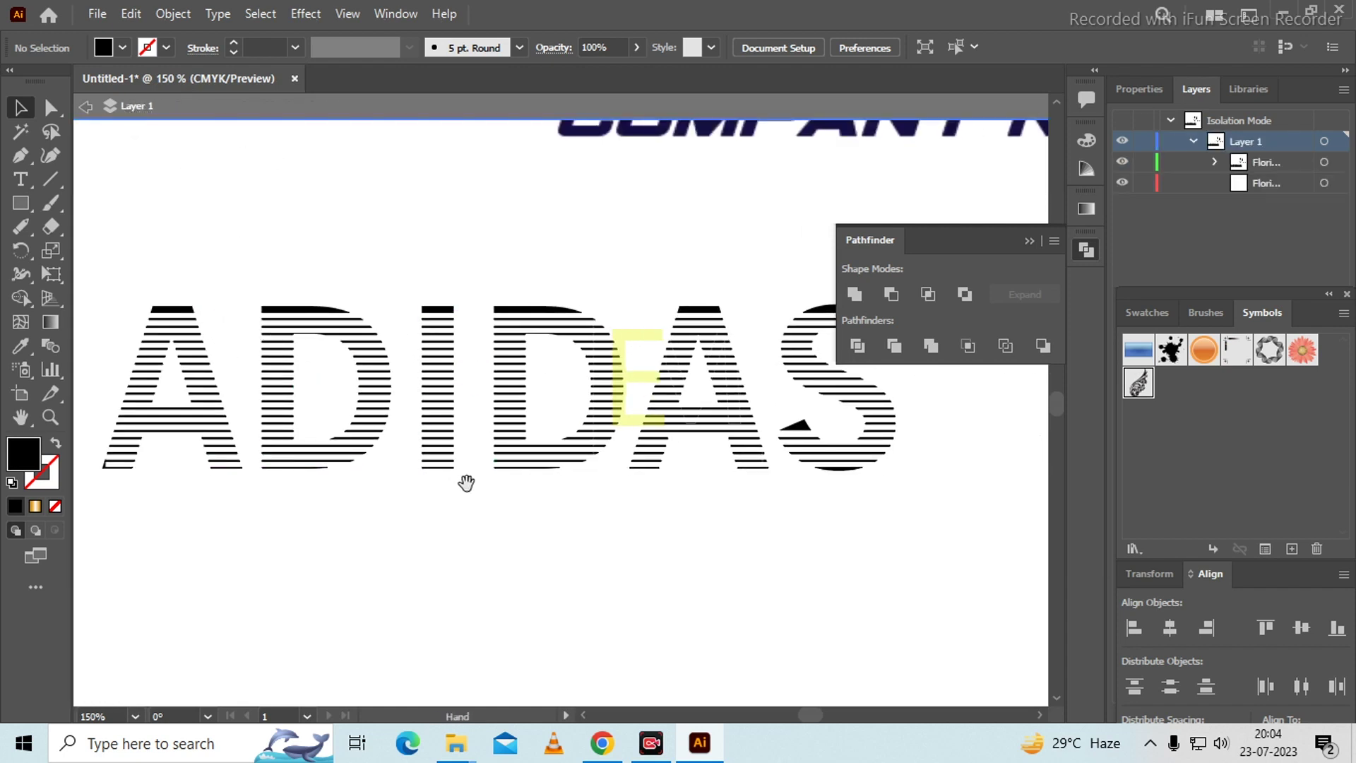
{"action": "scroll", "coordinate": [466, 483], "scroll_direction": "down", "scroll_amount": 1}
{"action": "scroll", "coordinate": [684, 392], "scroll_direction": "down", "scroll_amount": 2}
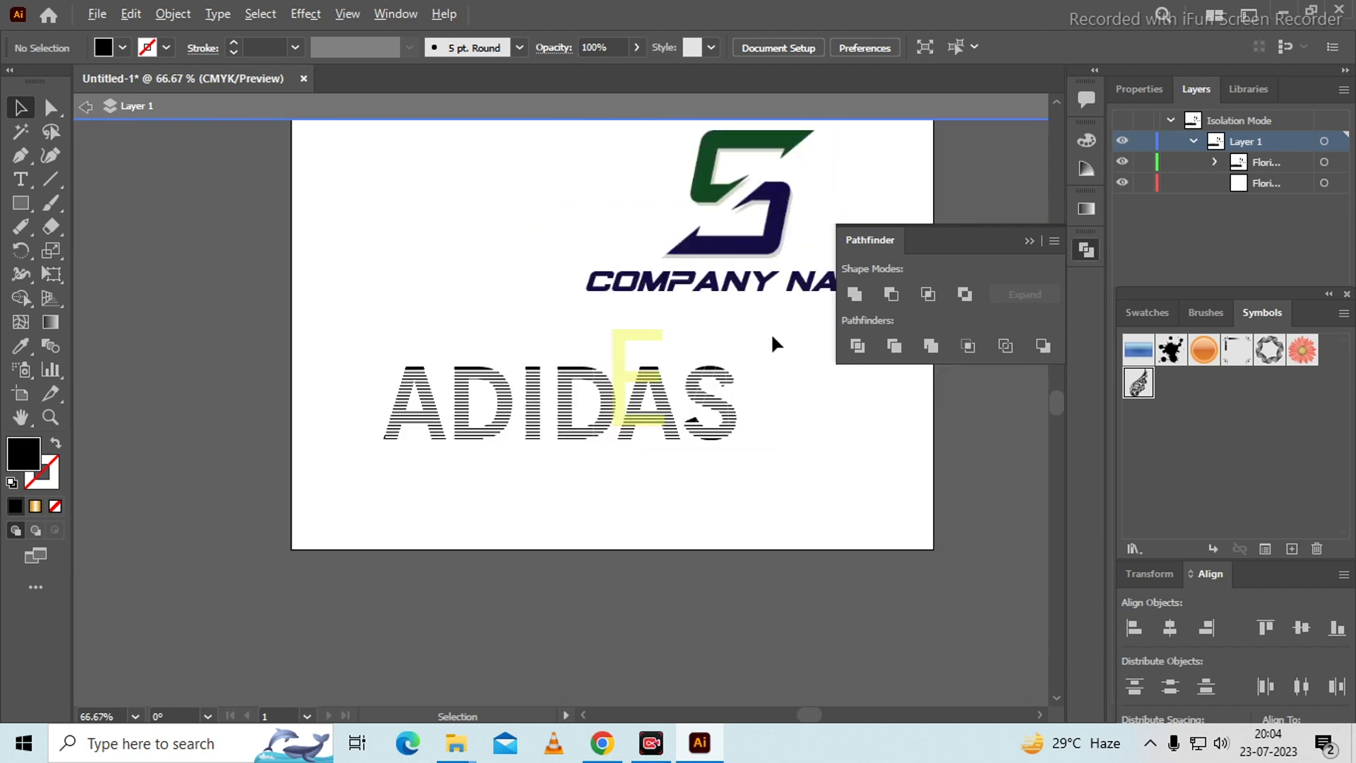
{"action": "scroll", "coordinate": [770, 332], "scroll_direction": "up", "scroll_amount": 1}
{"action": "left_click", "coordinate": [85, 107]}
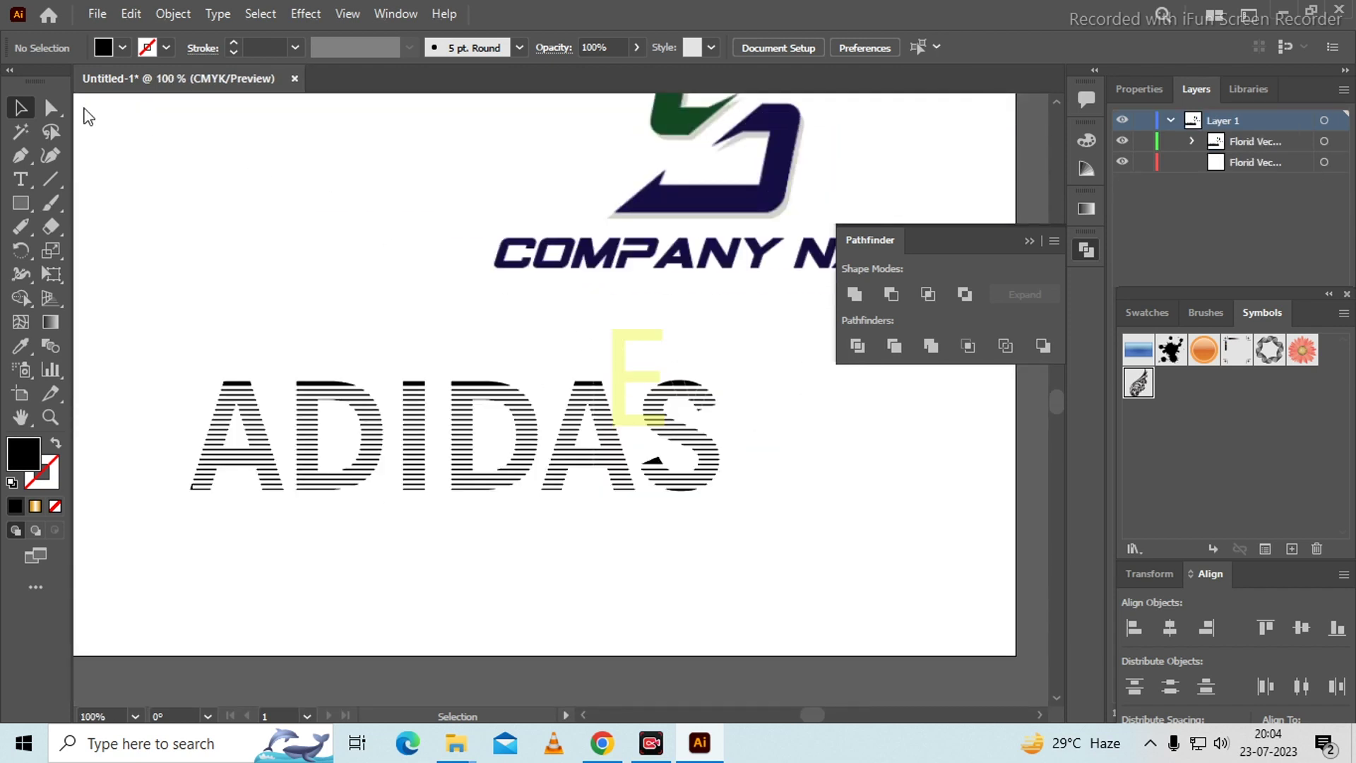
Move the whole striped ADIDAS lettering down and slightly left, away from the company logo, and deselect it.
{"action": "left_click_drag", "start_coordinate": [167, 346], "coordinate": [824, 600]}
{"action": "left_click_drag", "start_coordinate": [683, 442], "coordinate": [671, 522]}
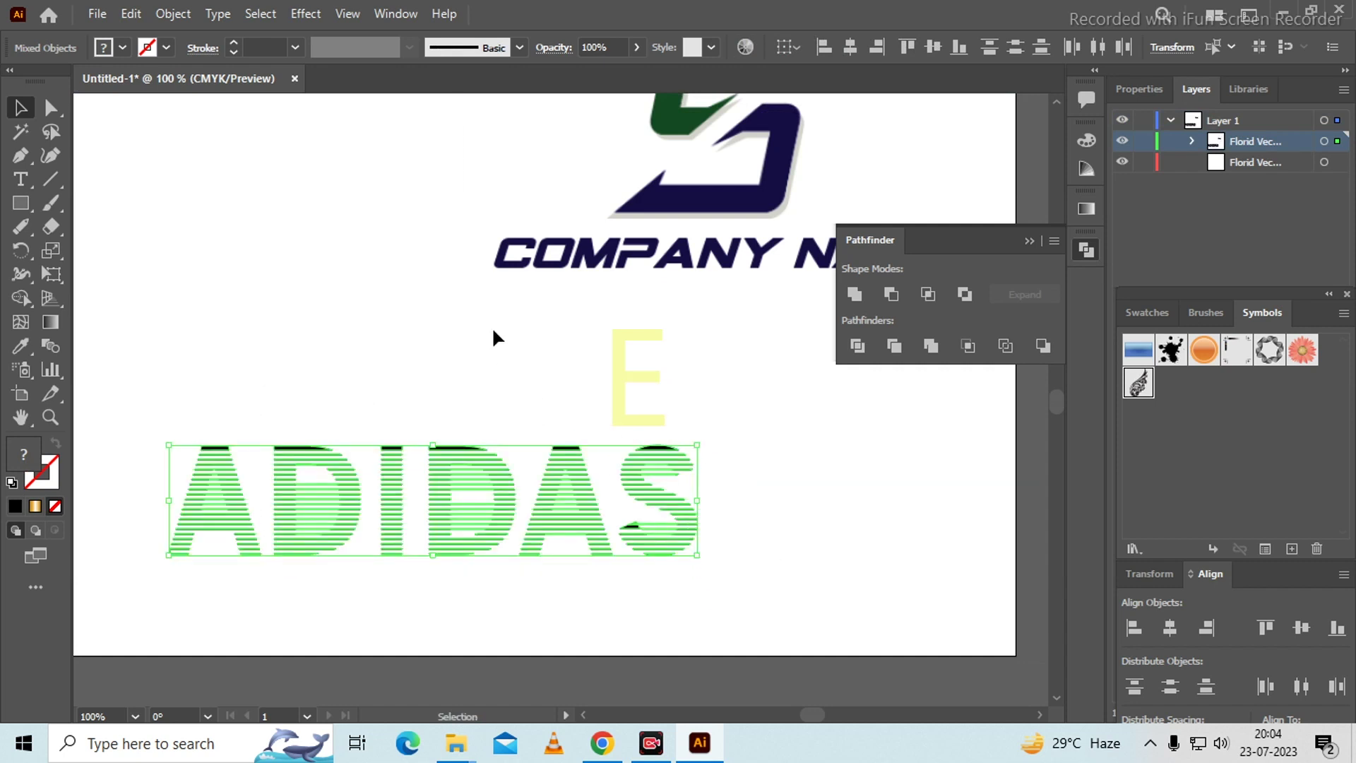
{"action": "left_click", "coordinate": [349, 267]}
Select the leftover unfilled paths inside the letters with the Magic Wand and delete them.
{"action": "left_click", "coordinate": [319, 490]}
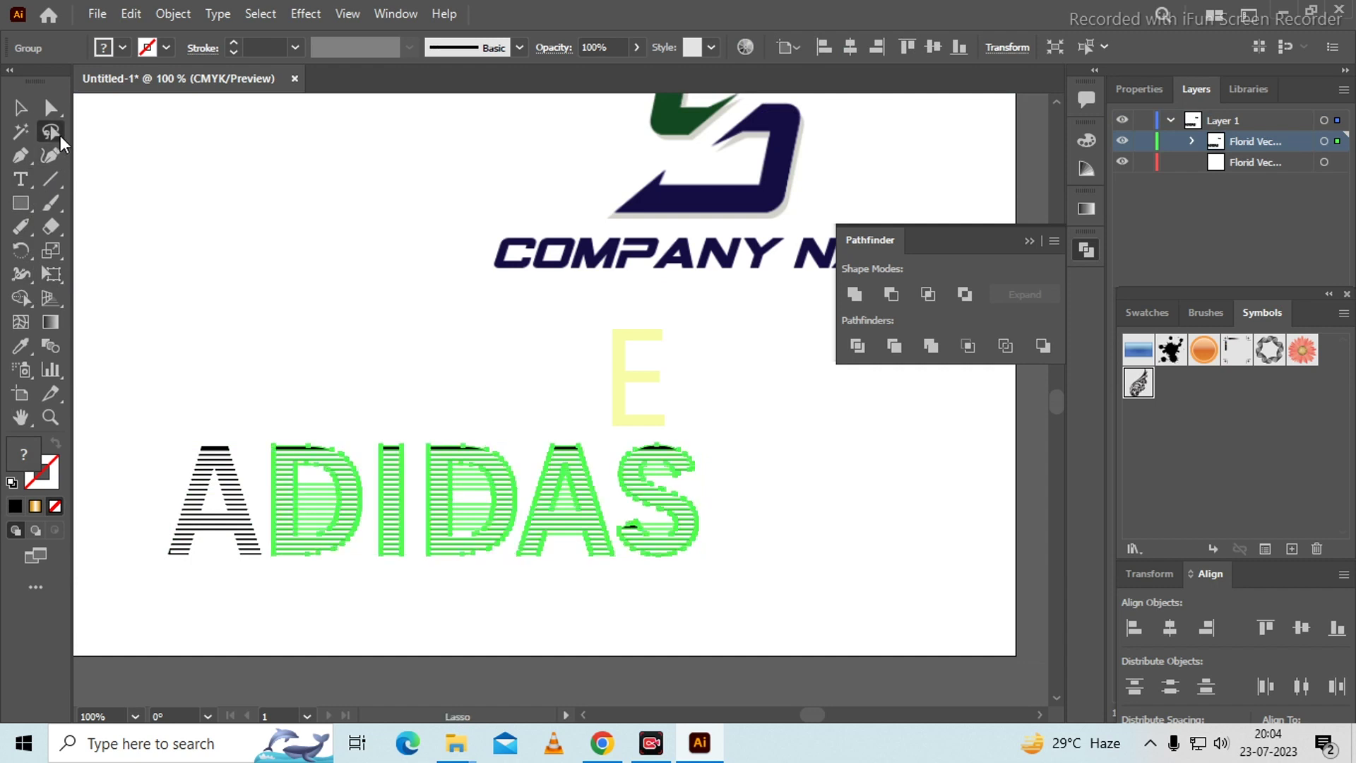
{"action": "left_click", "coordinate": [20, 131]}
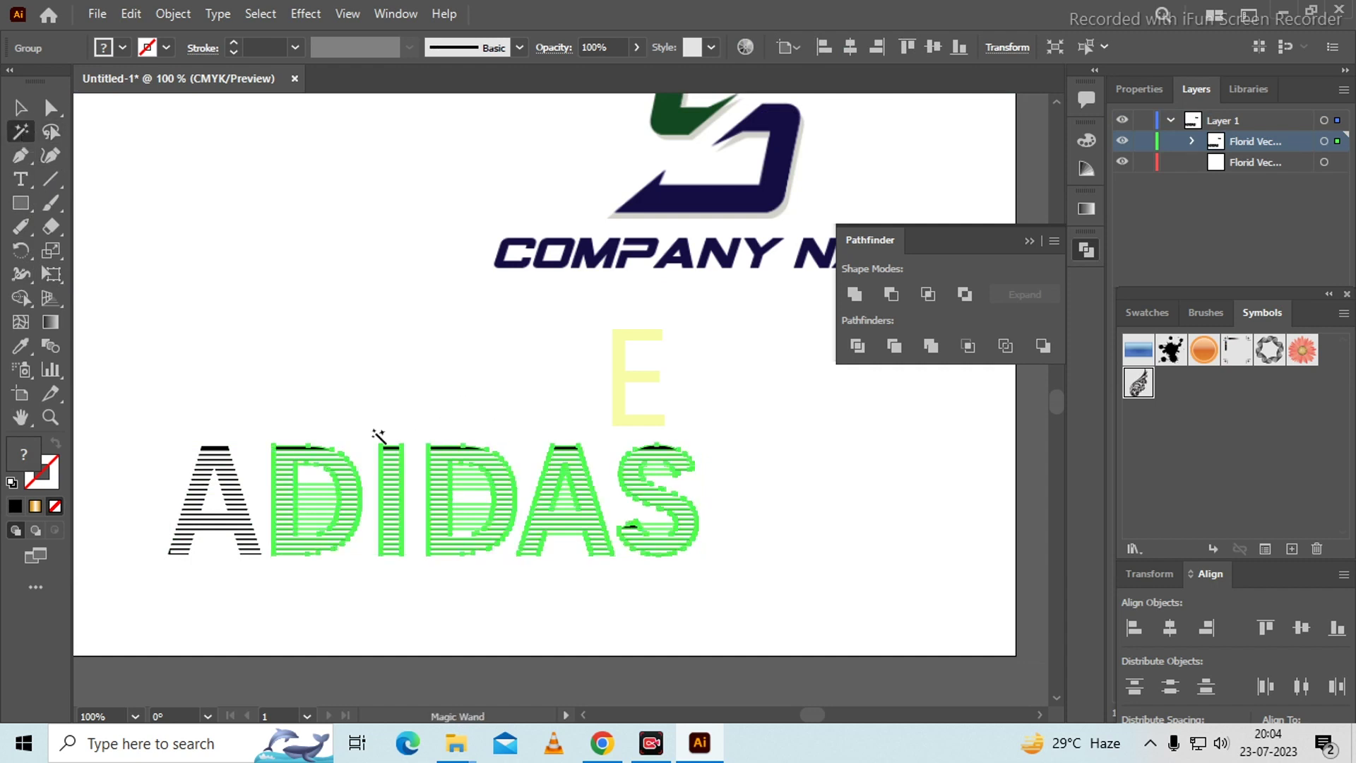
{"action": "left_click", "coordinate": [216, 498]}
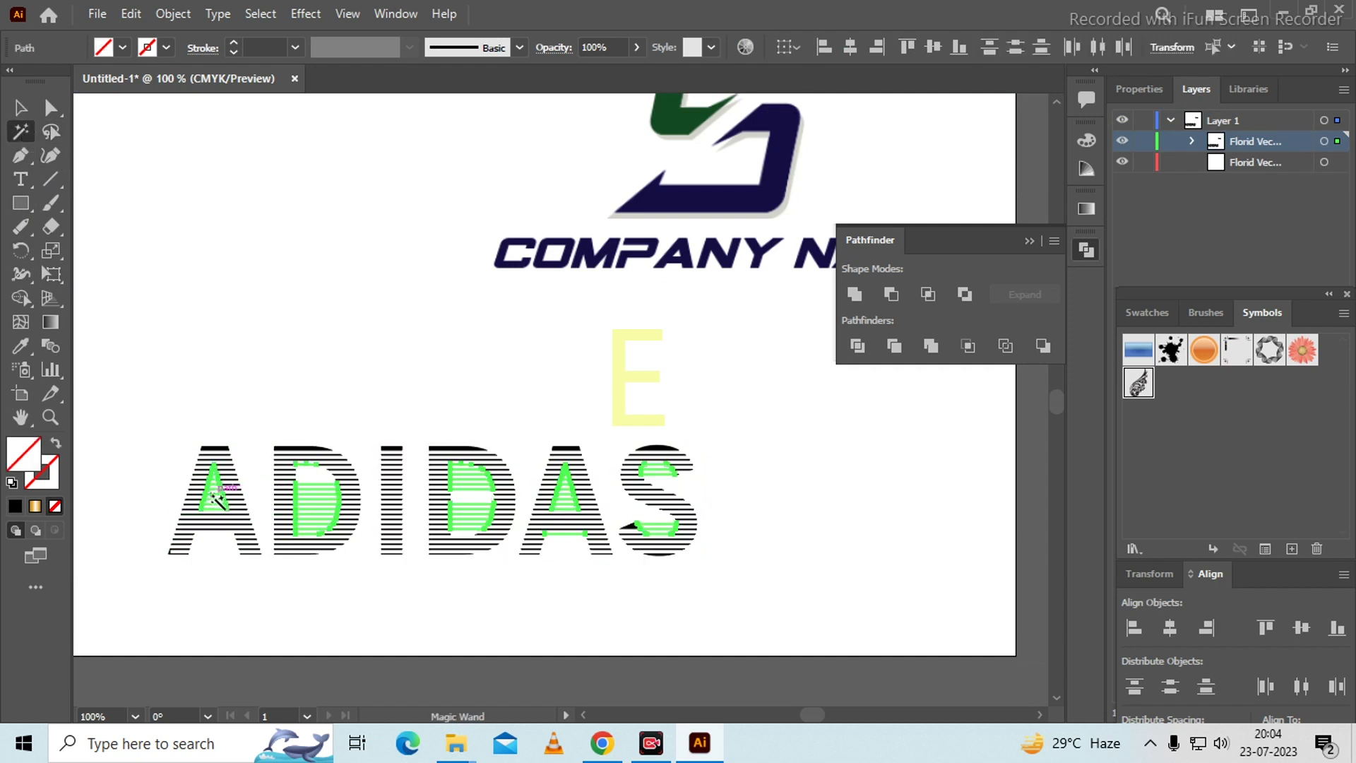
{"action": "key", "text": "Delete"}
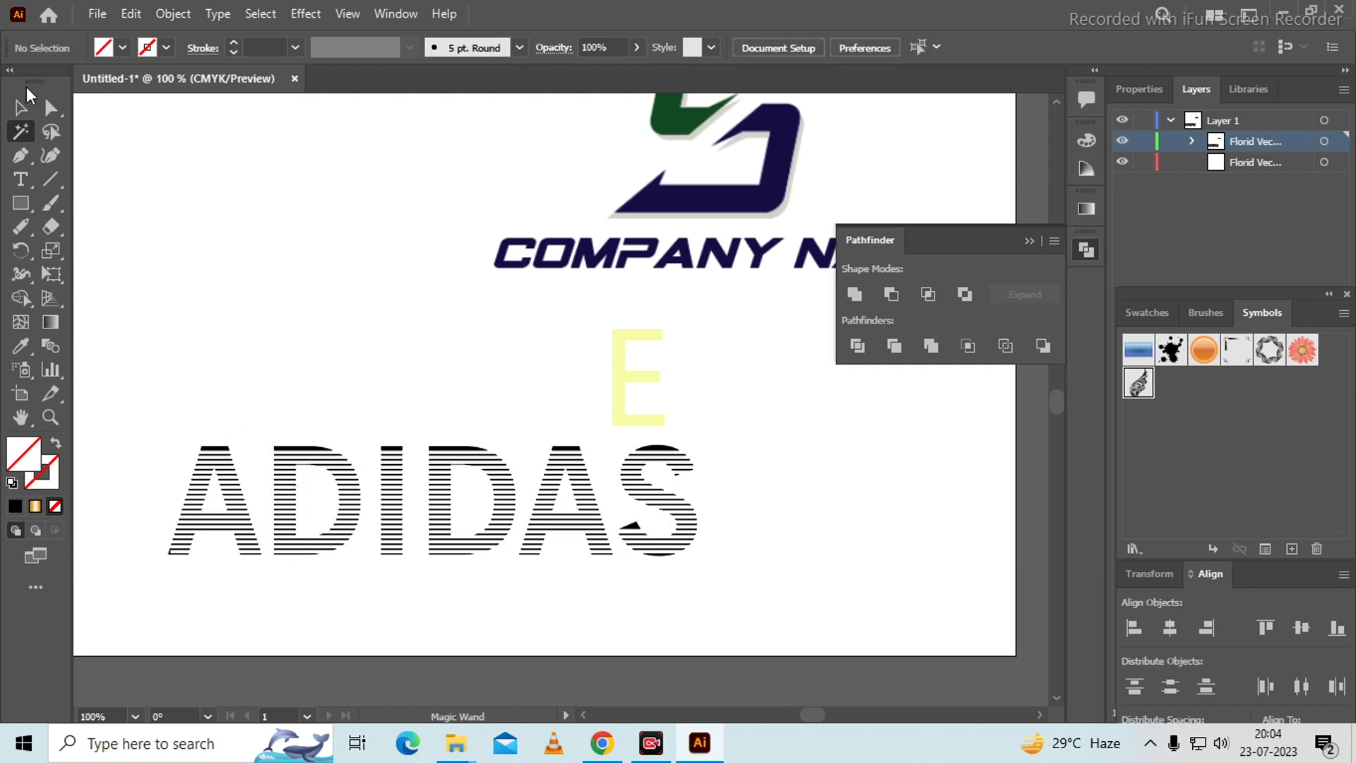
Select the whole ADIDAS lettering to check its outlines for leftover paths, then deselect it and inspect the stripes up close.
{"action": "left_click_drag", "start_coordinate": [114, 382], "coordinate": [749, 735]}
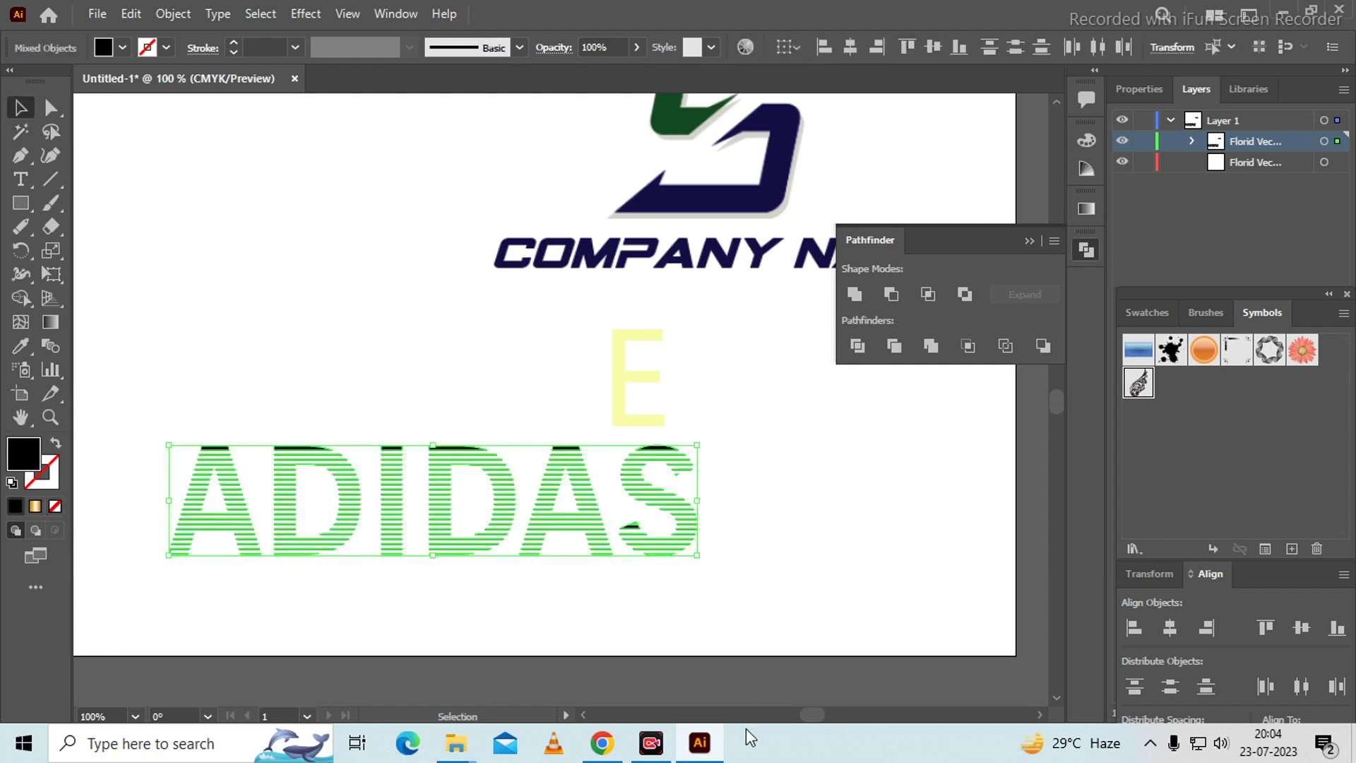
{"action": "left_click", "coordinate": [716, 389]}
{"action": "scroll", "coordinate": [455, 515], "scroll_direction": "up", "scroll_amount": 2}
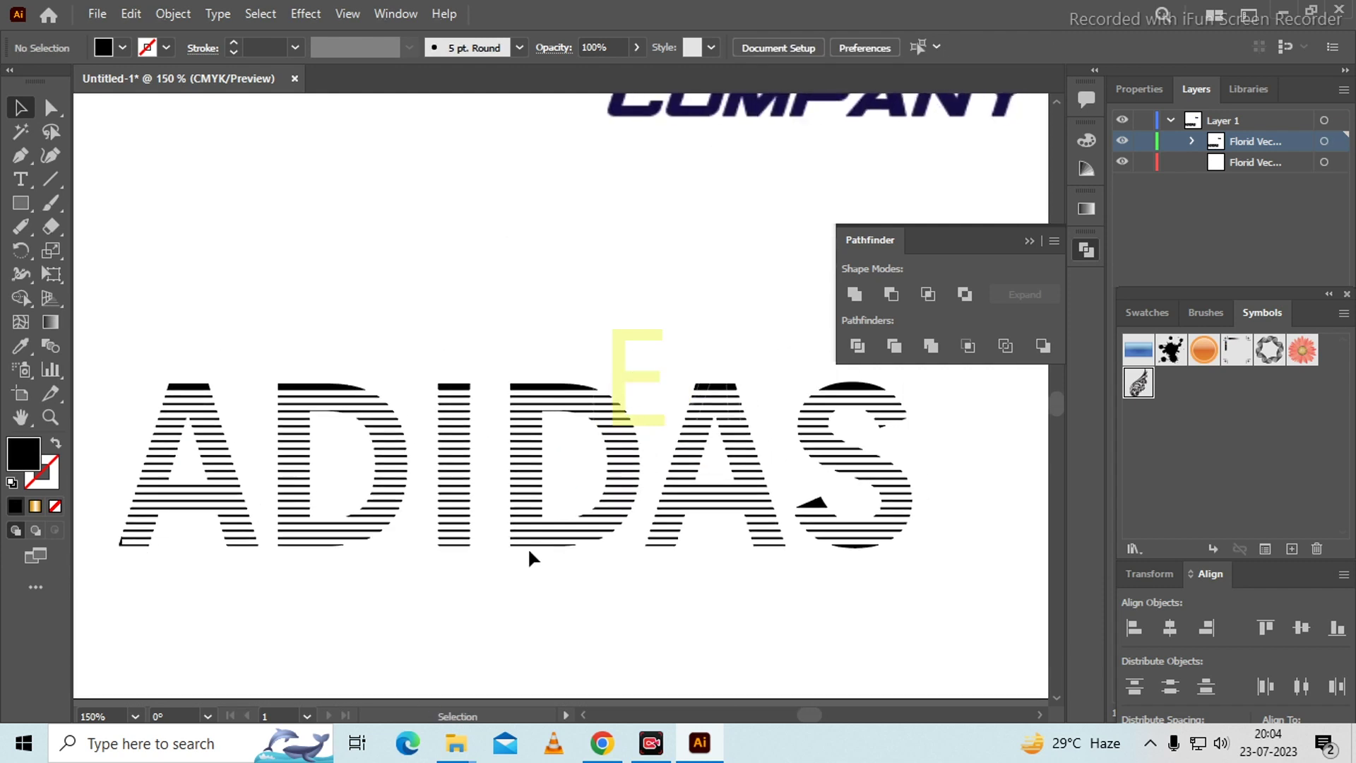